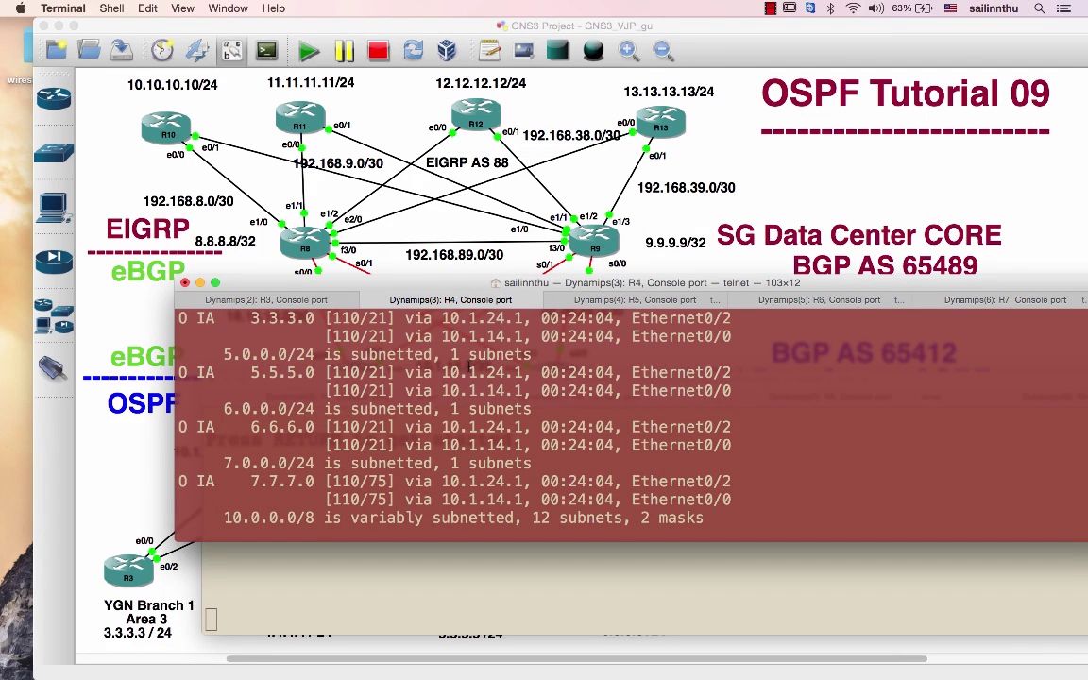
- Move the R4 and R1/R2 console windows aside to uncover the network topology diagram
{"action": "left_click_drag", "start_coordinate": [398, 279], "coordinate": [629, 275]}
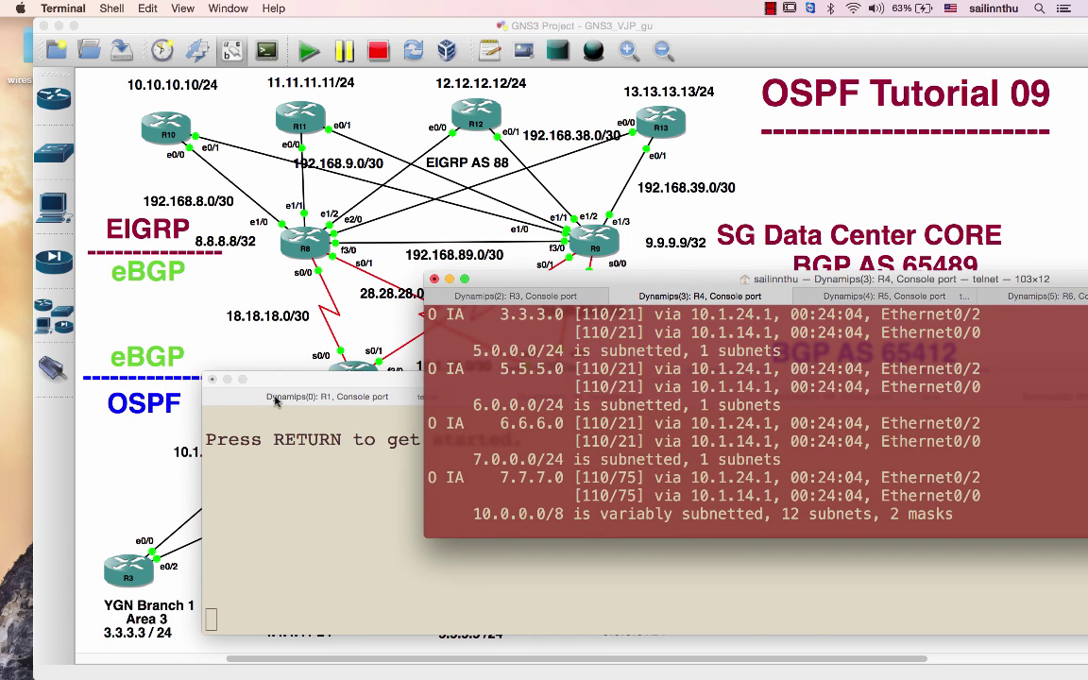
{"action": "left_click_drag", "start_coordinate": [288, 380], "coordinate": [575, 350]}
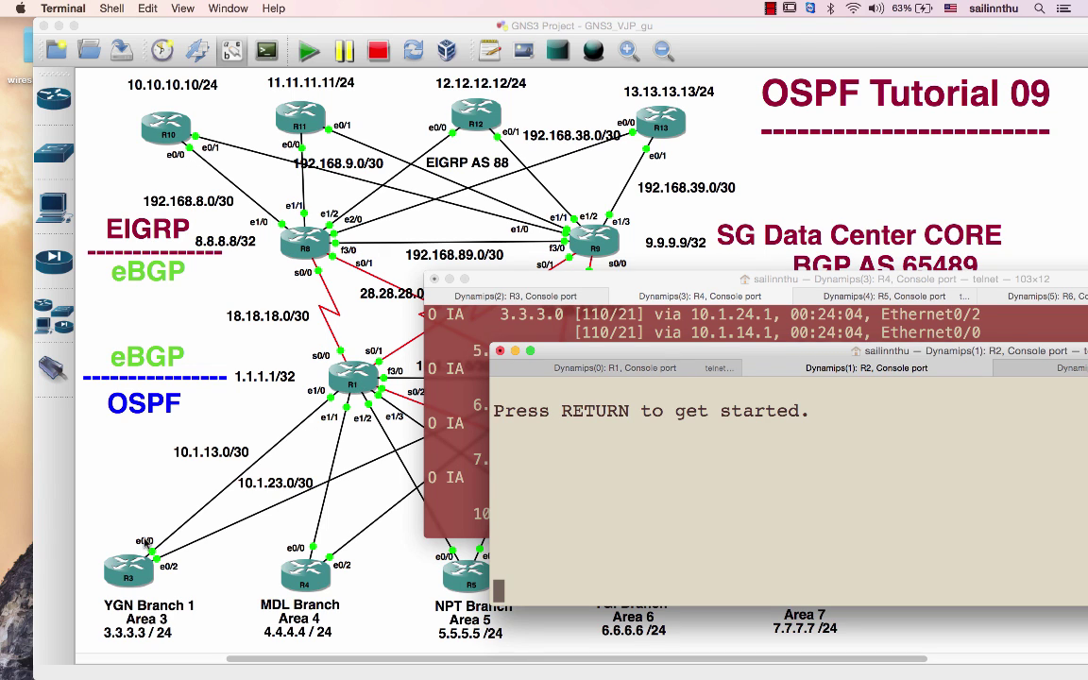
{"action": "left_click", "coordinate": [490, 297]}
{"action": "left_click_drag", "start_coordinate": [490, 297], "coordinate": [673, 410]}
{"action": "left_click", "coordinate": [605, 348]}
{"action": "left_click_drag", "start_coordinate": [605, 348], "coordinate": [764, 382]}
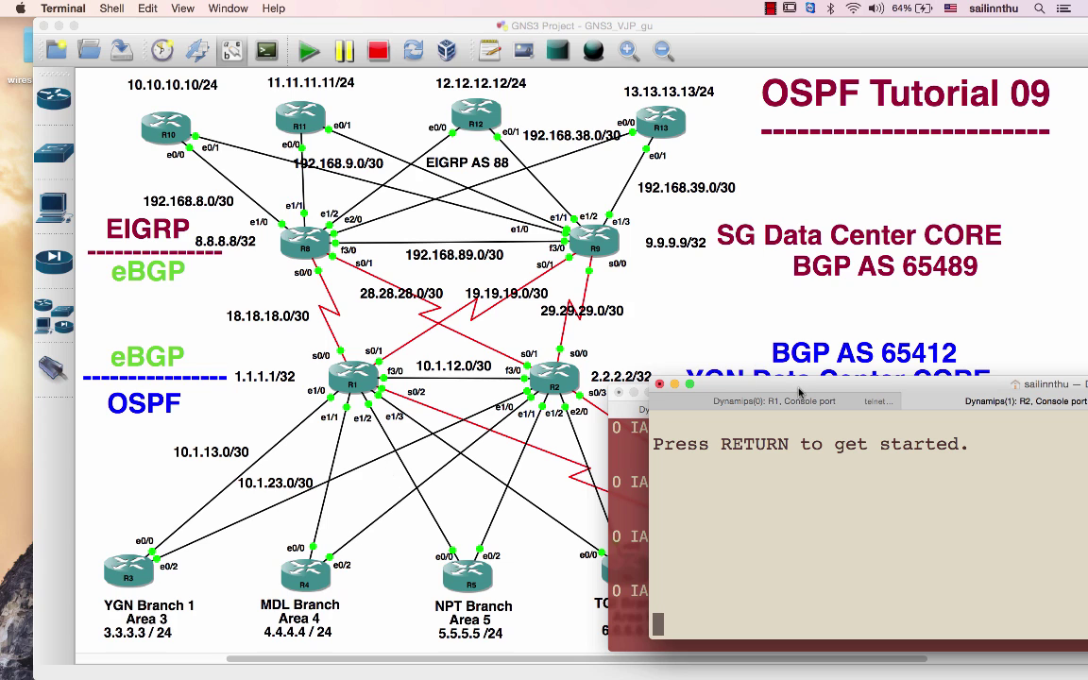
- Bring up R1's console and enter privileged EXEC mode
{"action": "left_click_drag", "start_coordinate": [801, 392], "coordinate": [719, 357]}
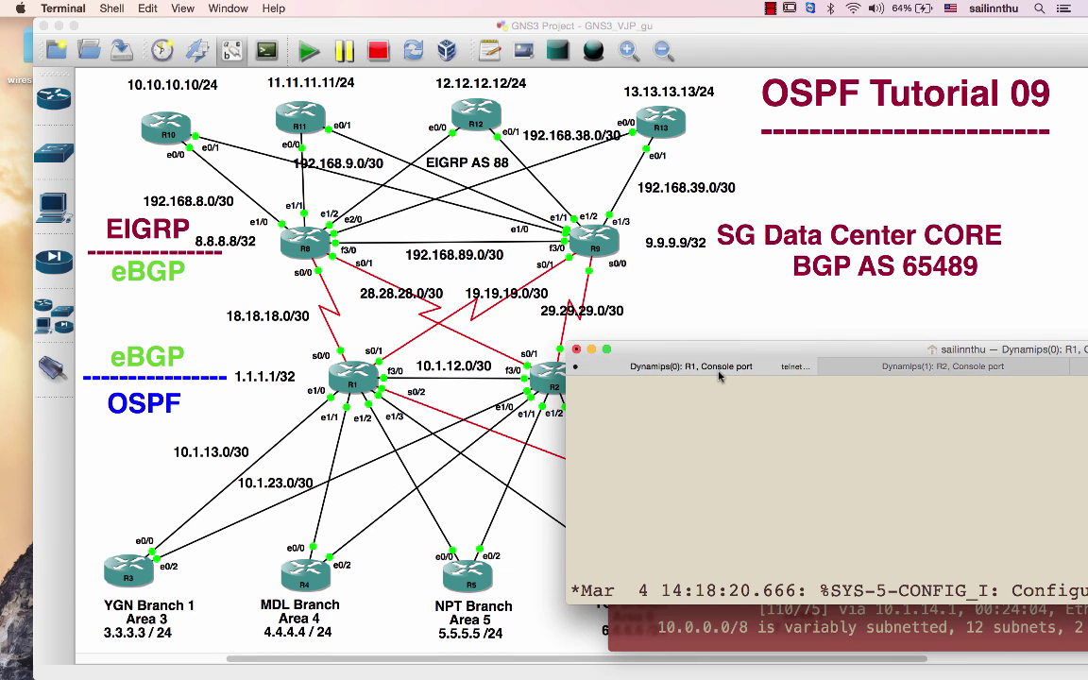
{"action": "key", "text": "Return"}
{"action": "key", "text": "Return"}
{"action": "type", "text": "en"}
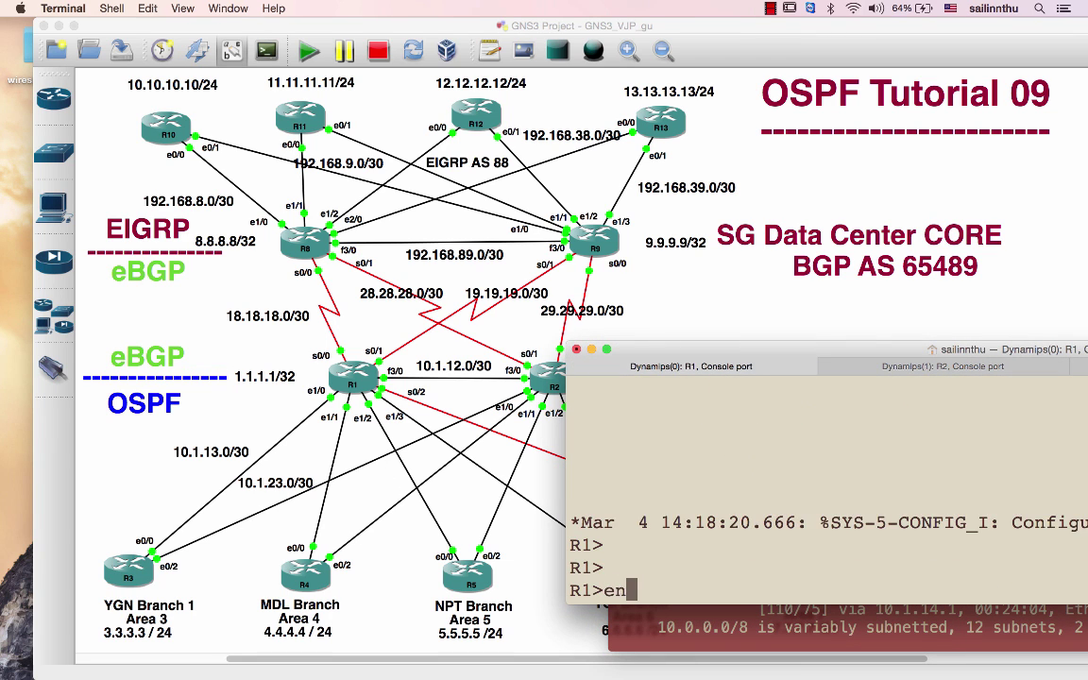
{"action": "key", "text": "Return"}
{"action": "key", "text": "Return"}
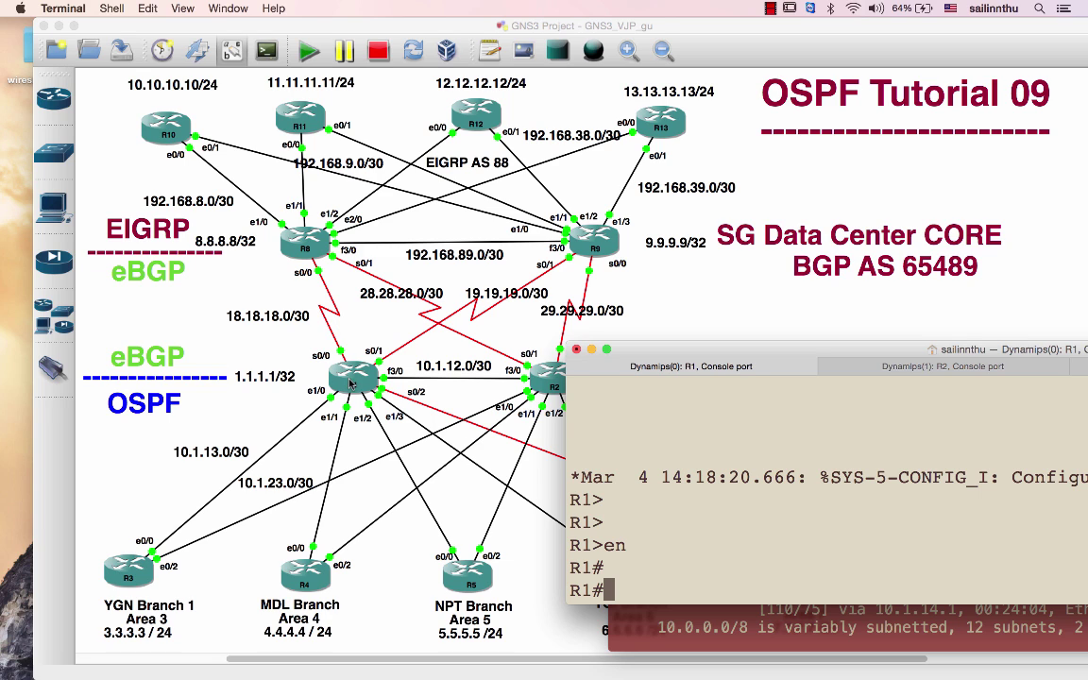
- Display the BGP section of R1's running configuration and highlight the two neighbor 10.1.14.2 lines
{"action": "type", "text": "sho run | s bgp"}
{"action": "key", "text": "Return"}
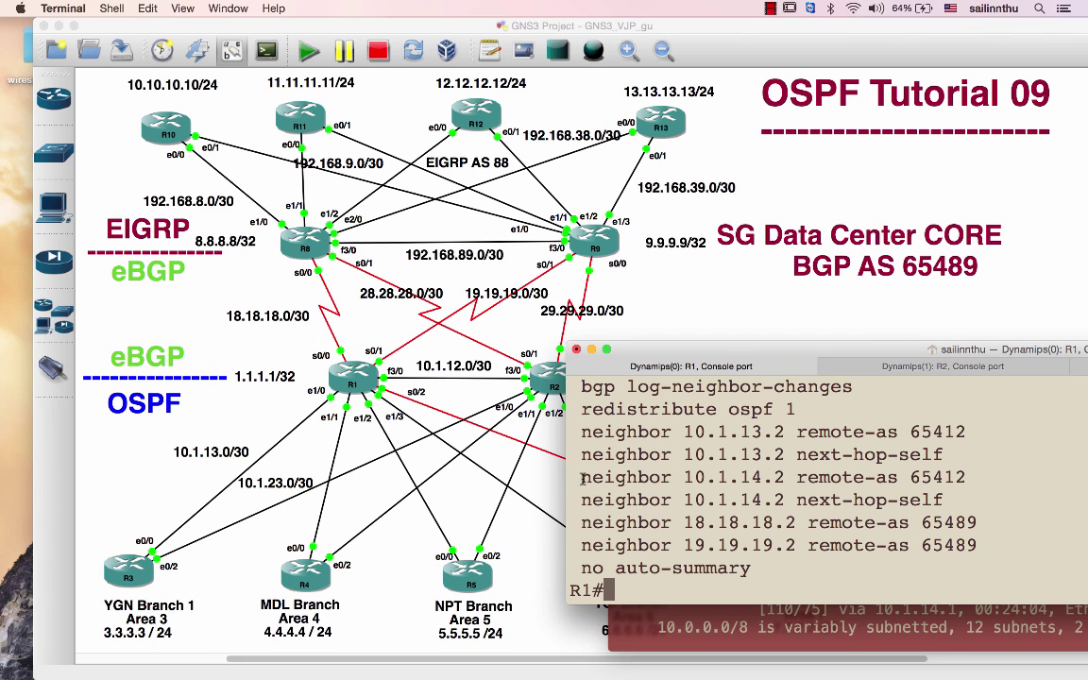
{"action": "left_click_drag", "start_coordinate": [583, 479], "coordinate": [952, 488]}
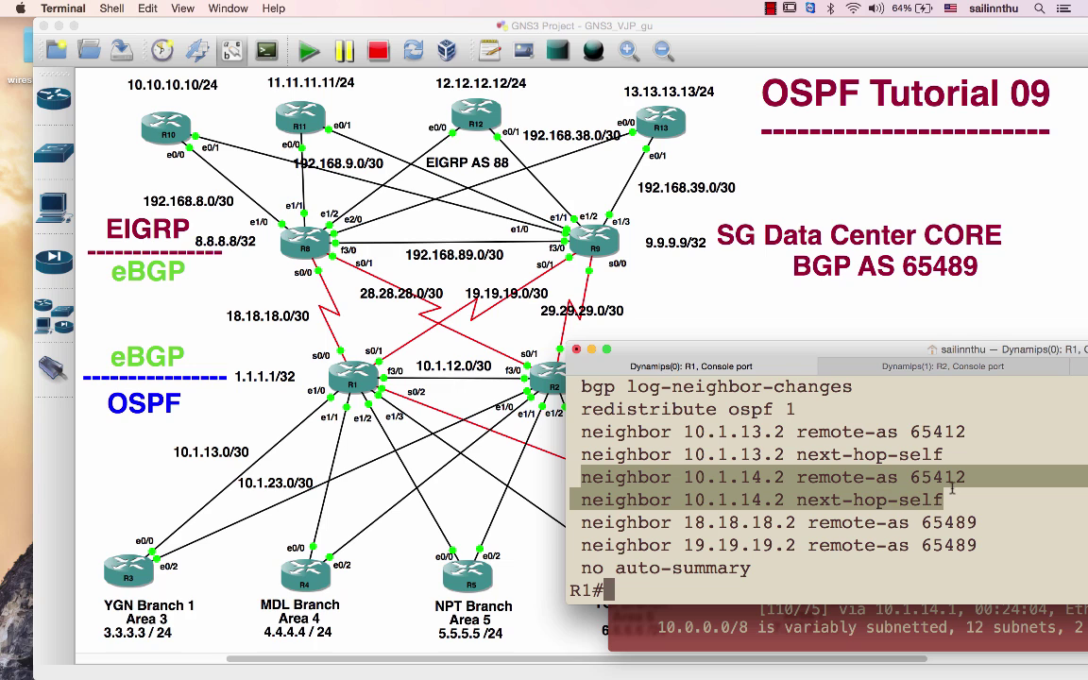
- Switch to R2's console and enter privileged EXEC mode
{"action": "left_click", "coordinate": [943, 365]}
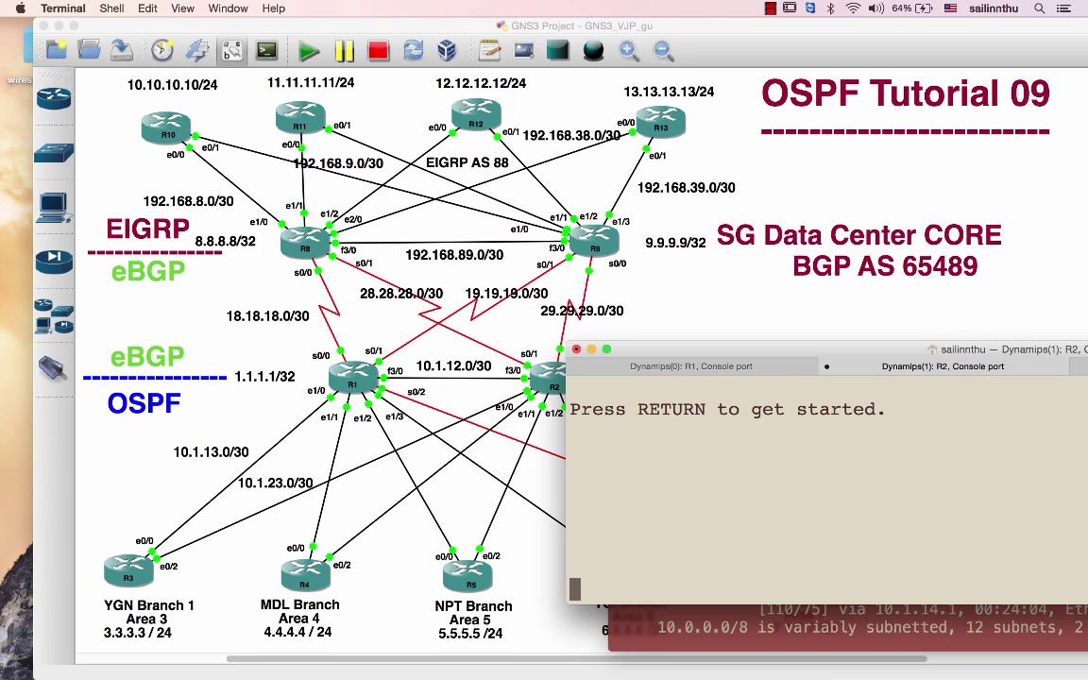
{"action": "key", "text": "Return"}
{"action": "key", "text": "Return"}
{"action": "type", "text": "sho run"}
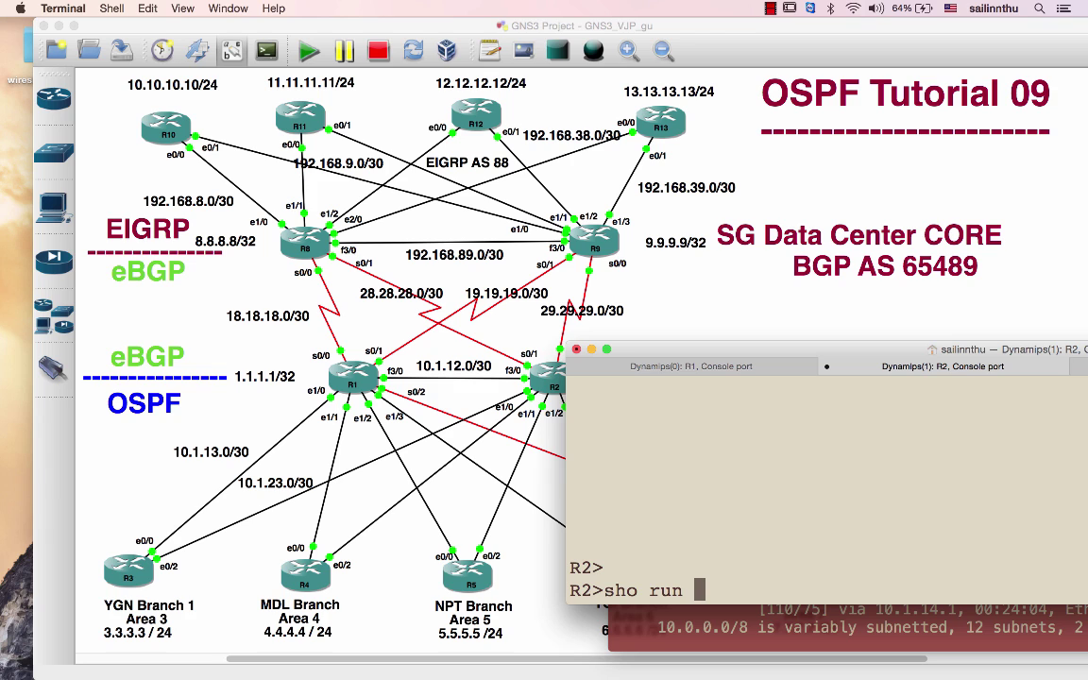
{"action": "key", "text": "Return"}
{"action": "type", "text": "en"}
{"action": "key", "text": "Return"}
- Display the BGP section of R2's running configuration and highlight the two neighbor 10.1.24.2 lines
{"action": "type", "text": "sho run "}
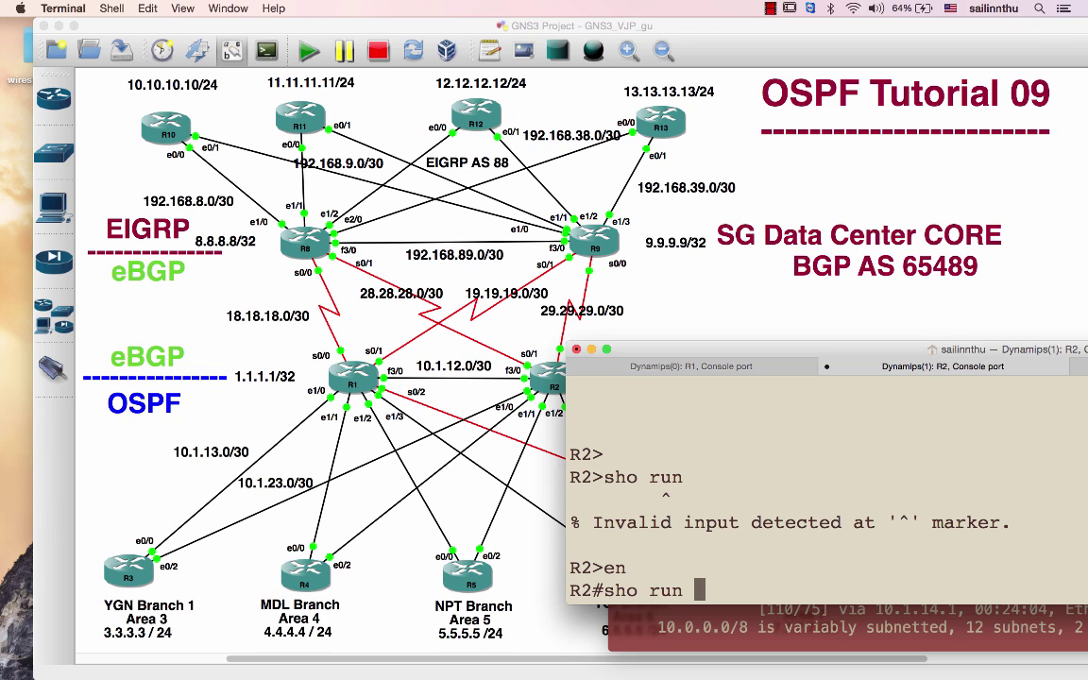
{"action": "type", "text": "| s bgp"}
{"action": "key", "text": "Return"}
{"action": "key", "text": "Up"}
{"action": "key", "text": "Return"}
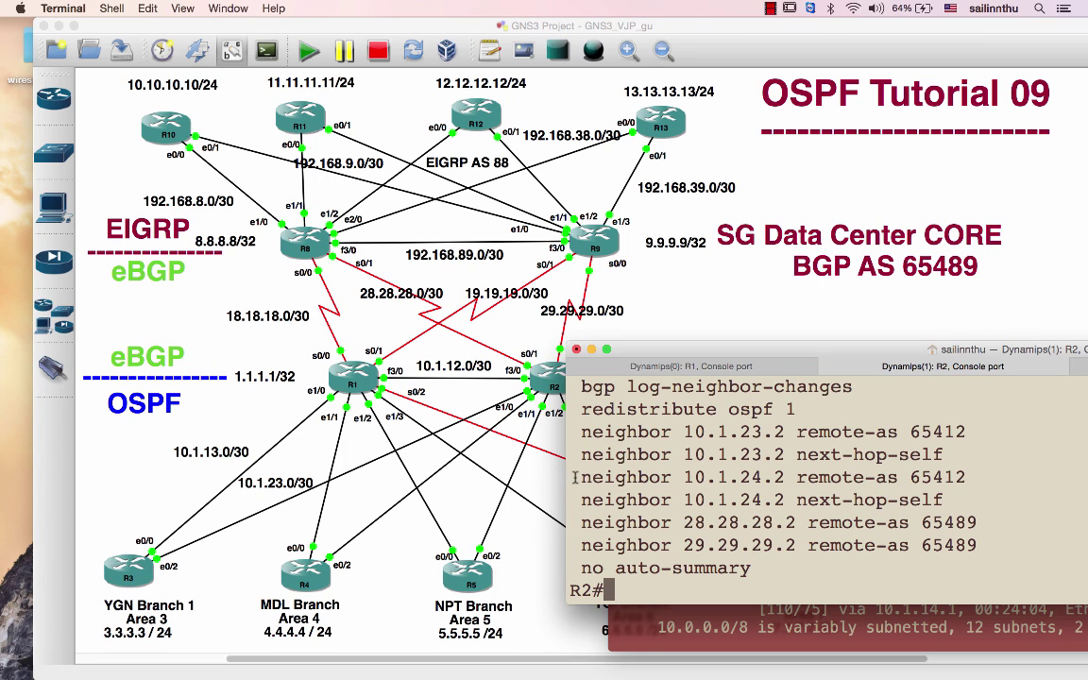
{"action": "left_click_drag", "start_coordinate": [574, 479], "coordinate": [969, 499]}
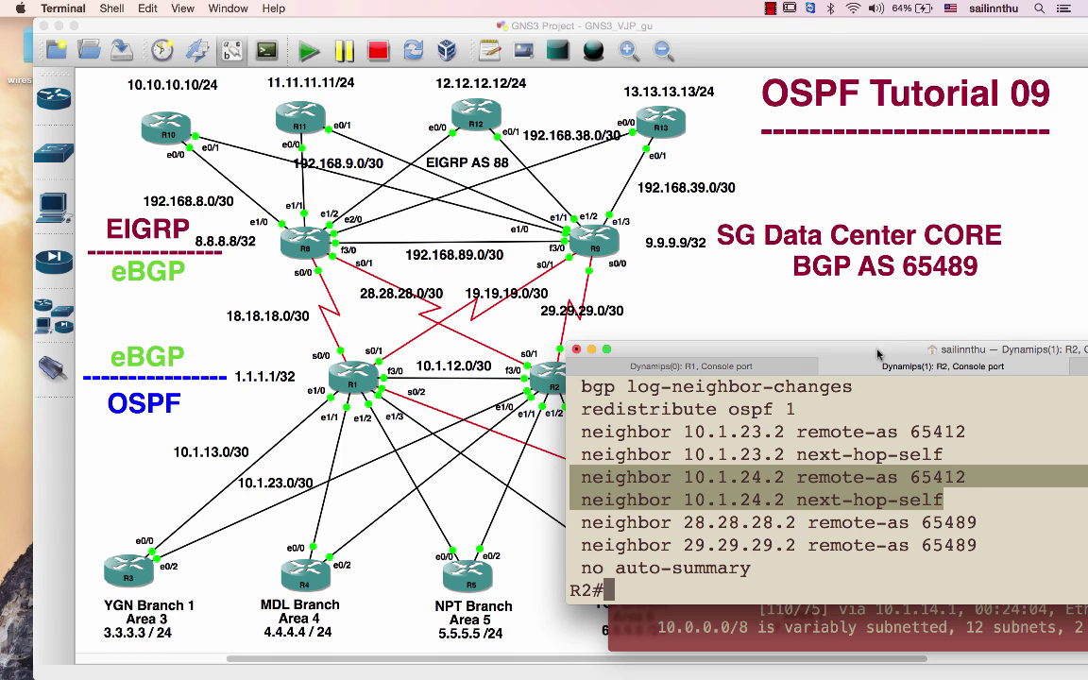
- Move the R2 console window clear of R4's console and enter privileged EXEC mode on R4
{"action": "left_click_drag", "start_coordinate": [878, 356], "coordinate": [534, 104]}
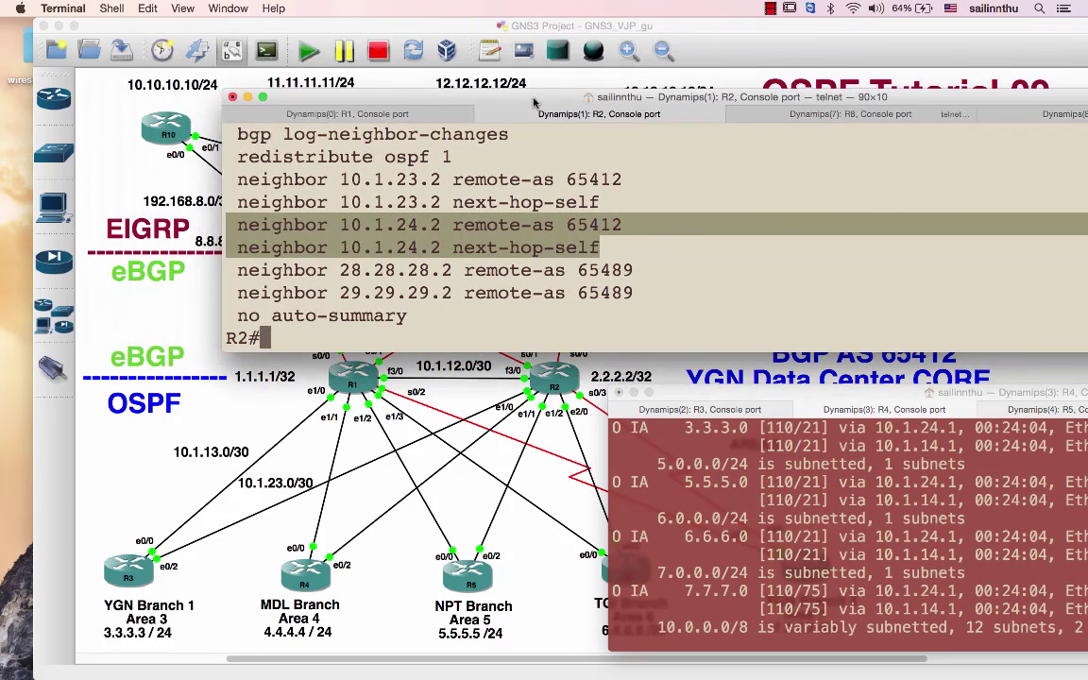
{"action": "left_click", "coordinate": [839, 517]}
{"action": "left_click", "coordinate": [884, 409]}
{"action": "key", "text": "Return"}
{"action": "key", "text": "Return"}
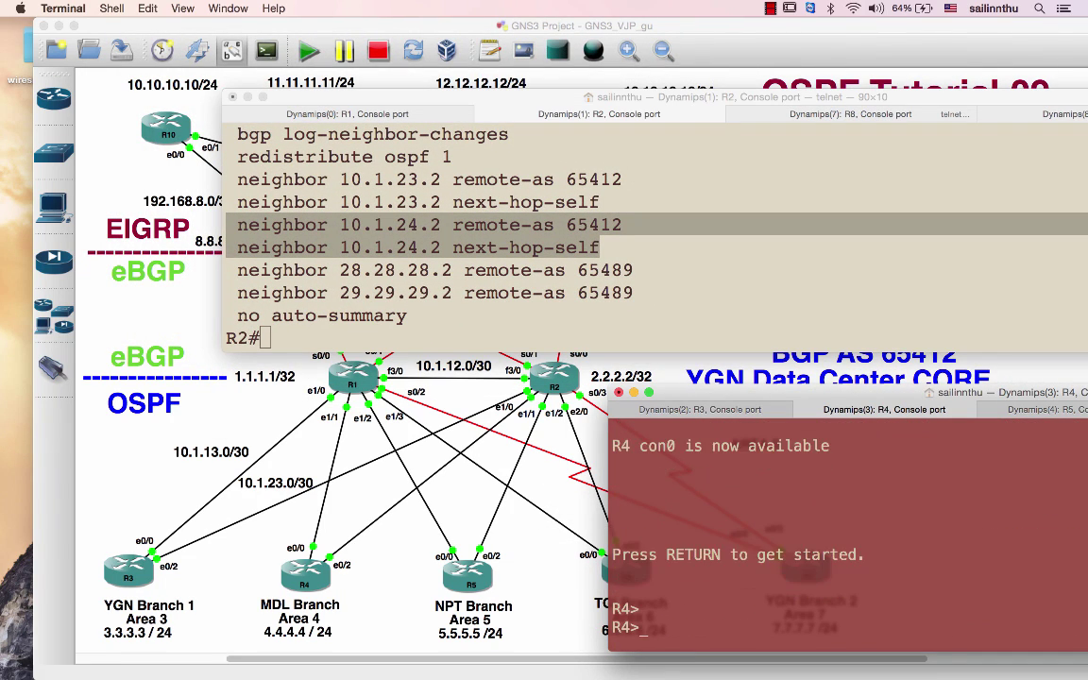
{"action": "type", "text": "en"}
{"action": "key", "text": "Return"}
- Display the BGP section of R4's running configuration with sh run | s bgp
{"action": "type", "text": "s"}
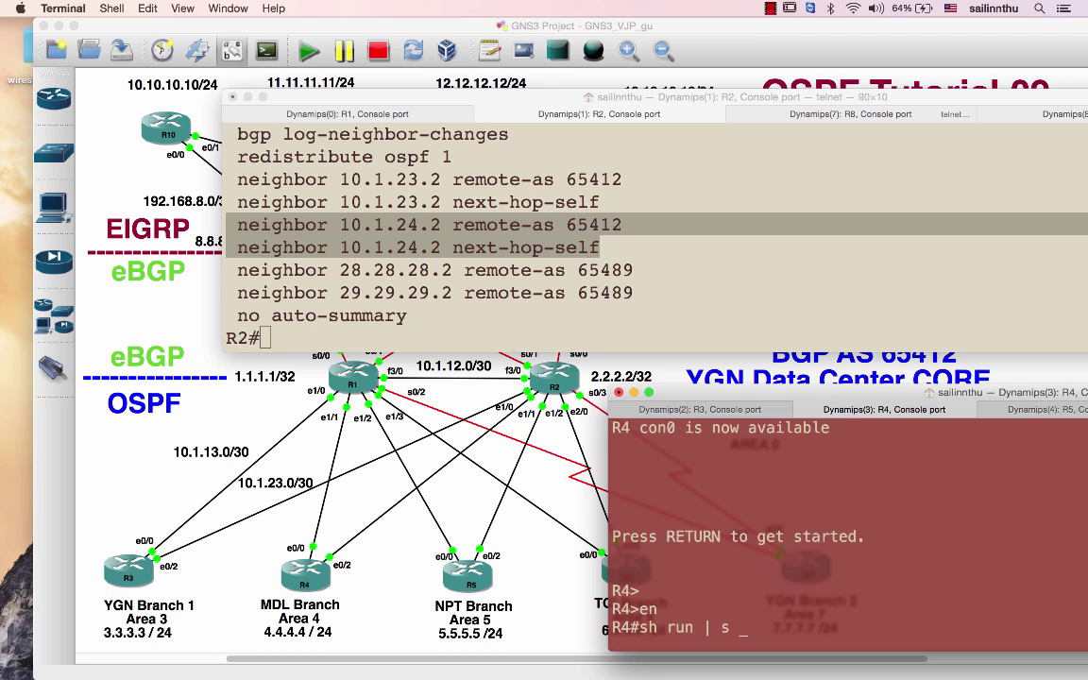
{"action": "type", "text": "h orn | s bgp"}
{"action": "key", "text": "Return"}
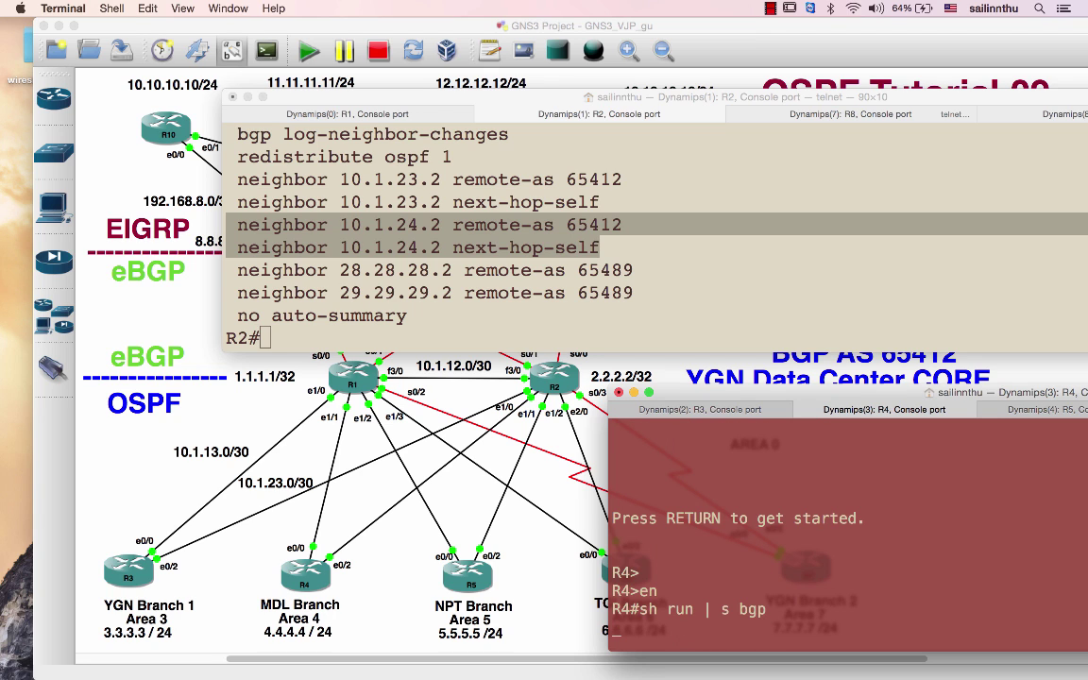
{"action": "key", "text": "Return"}
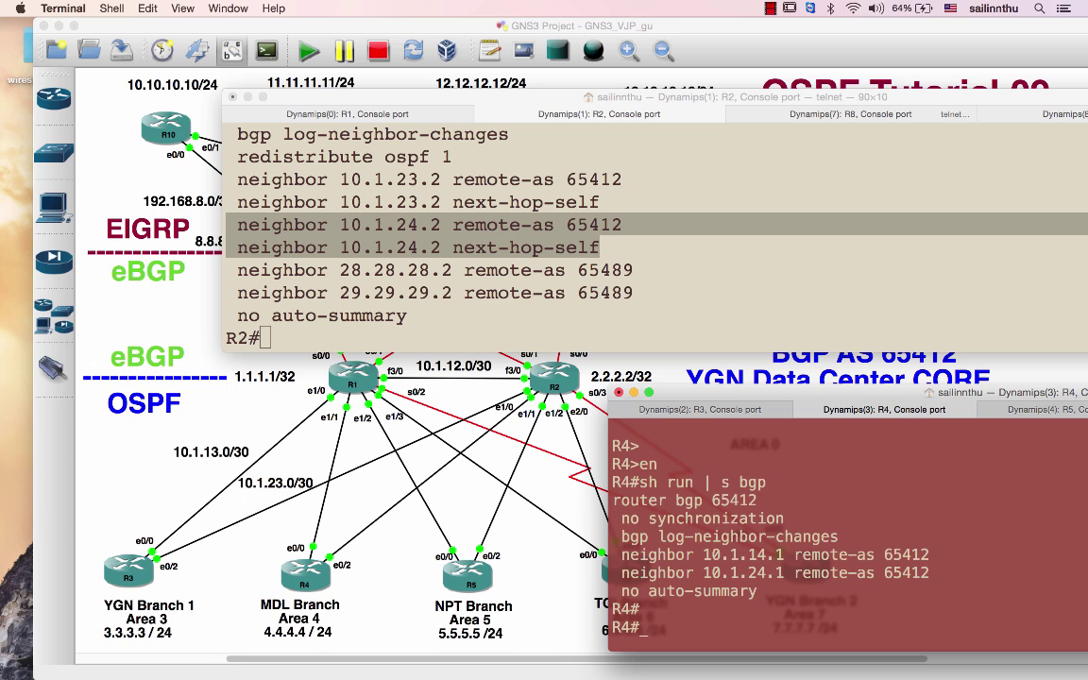
- List R4's BGP routes with sh ip route bgp and page through to the end
{"action": "type", "text": "sh ip route bgp"}
{"action": "key", "text": "Return"}
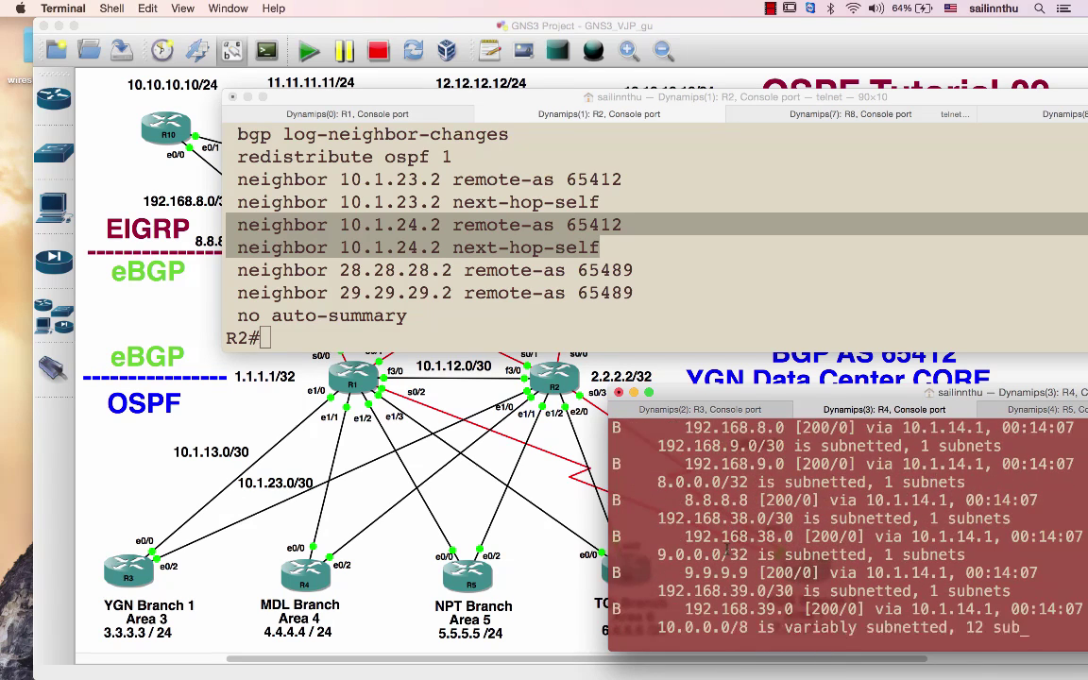
{"action": "key", "text": "space"}
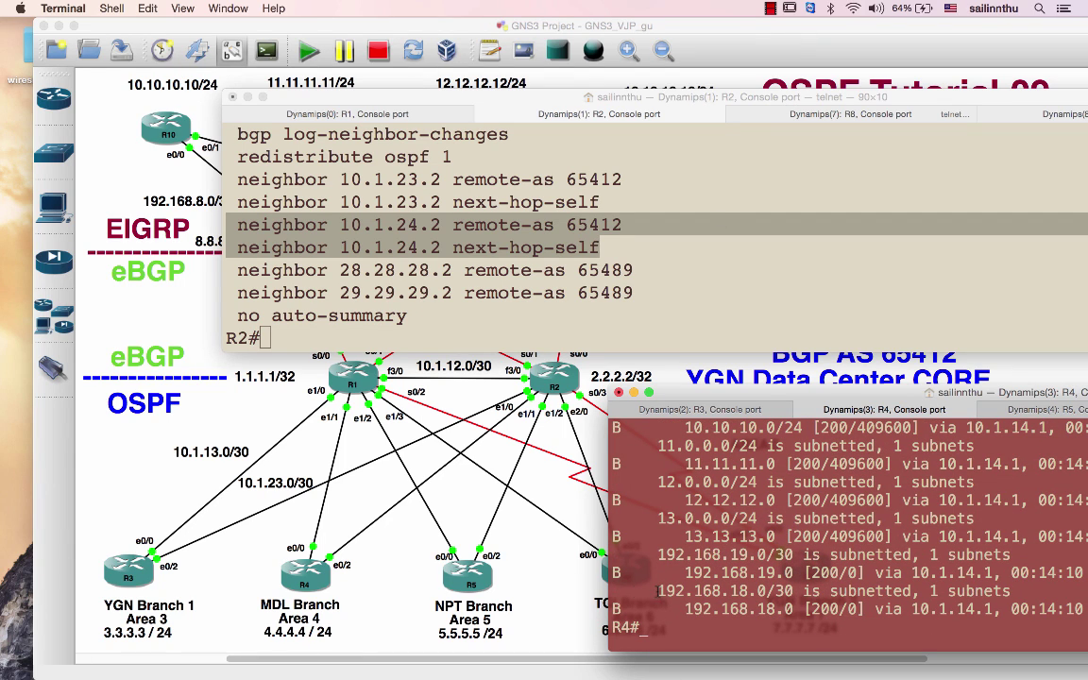
- Bring up R8's console, place its window below the R8 and R9 routers, and enter privileged EXEC mode
{"action": "left_click_drag", "start_coordinate": [761, 398], "coordinate": [612, 415]}
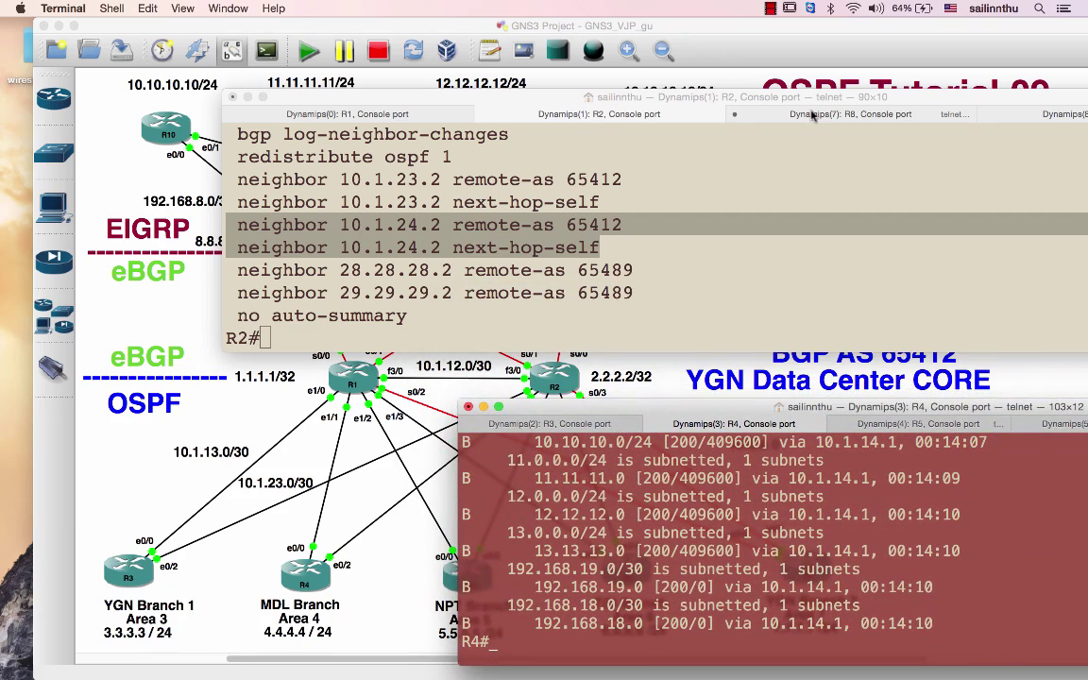
{"action": "left_click", "coordinate": [853, 110]}
{"action": "left_click_drag", "start_coordinate": [820, 99], "coordinate": [719, 367]}
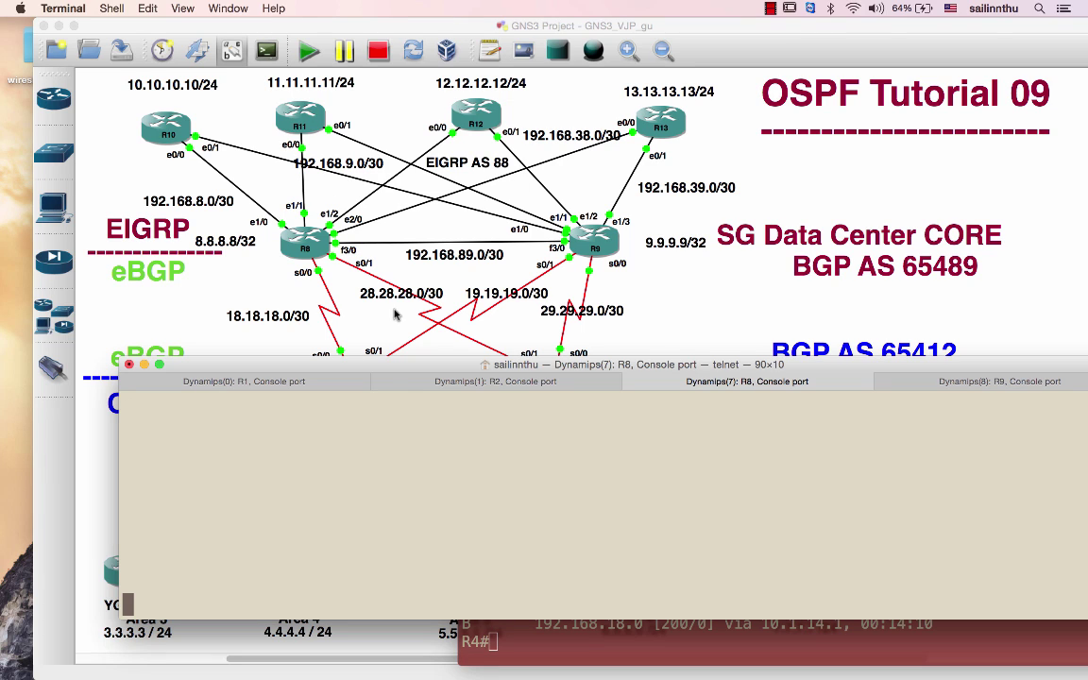
{"action": "key", "text": "Return"}
{"action": "key", "text": "Return"}
{"action": "type", "text": "en"}
{"action": "key", "text": "Return"}
- Display the BGP section of R8's running configuration and highlight the two neighbor 192.168.18.2 lines
{"action": "type", "text": "sho ru"}
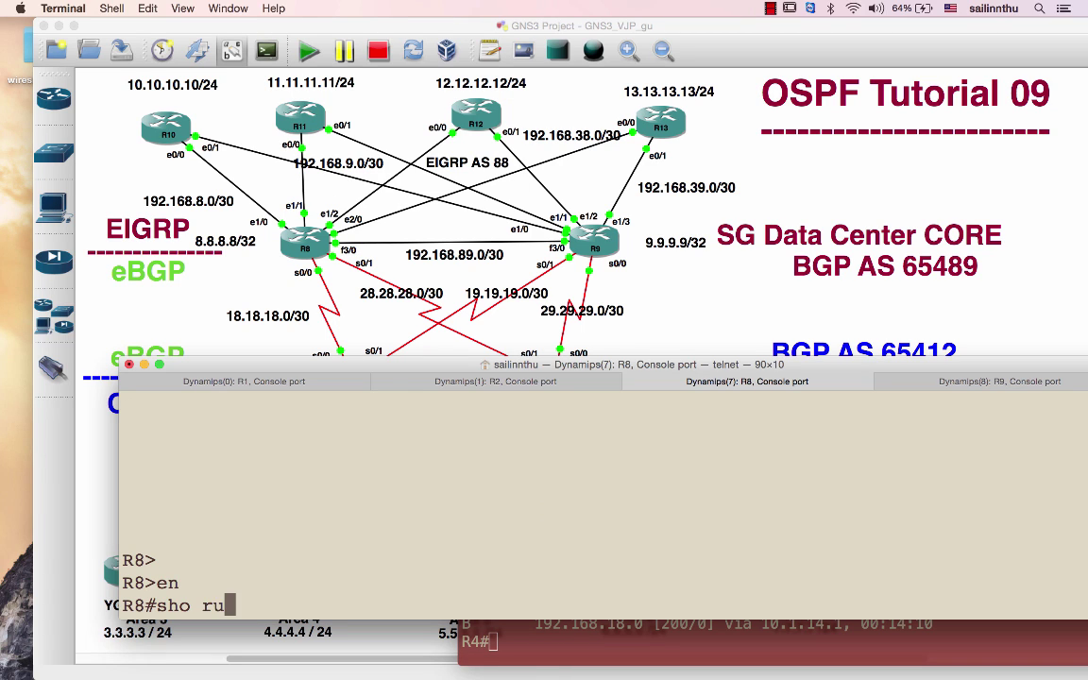
{"action": "type", "text": "n | s bgp"}
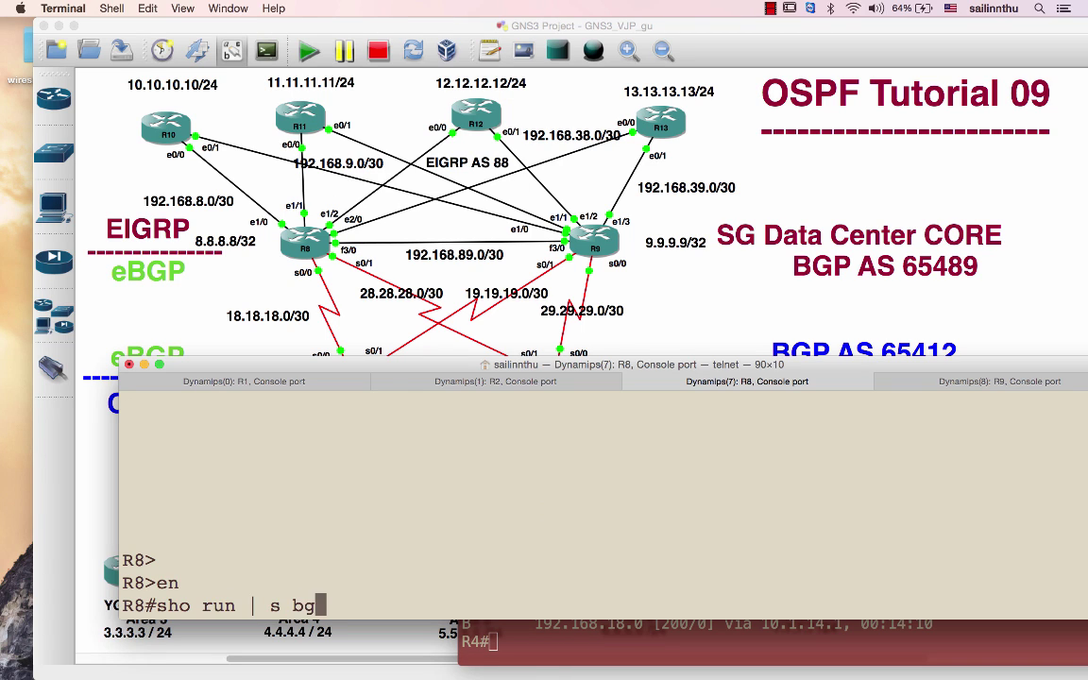
{"action": "key", "text": "Return"}
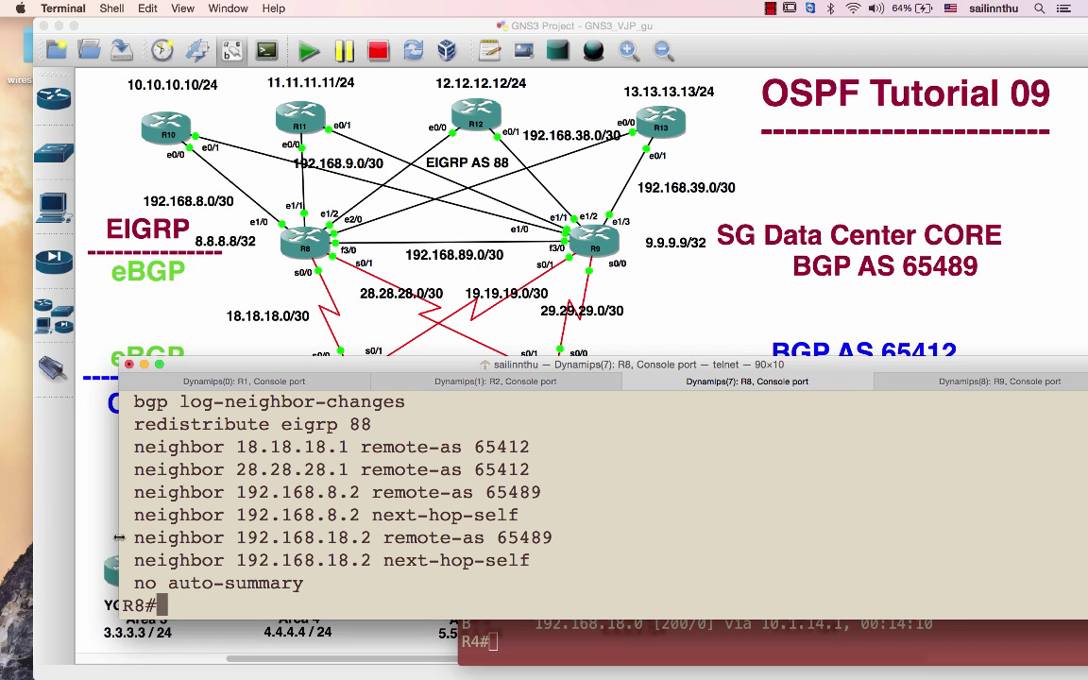
{"action": "left_click_drag", "start_coordinate": [119, 535], "coordinate": [659, 555]}
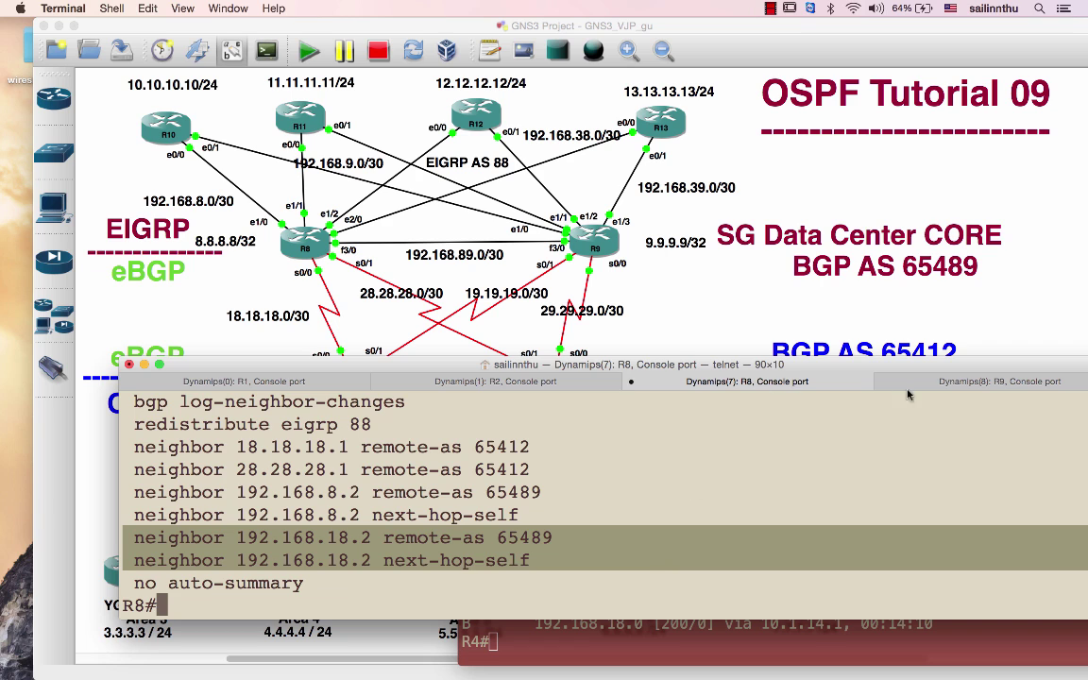
- Switch to R9's console and enter privileged EXEC mode
{"action": "left_click", "coordinate": [962, 387]}
{"action": "key", "text": "Return"}
{"action": "type", "text": "ens"}
{"action": "key", "text": "Return"}
{"action": "type", "text": "h orun"}
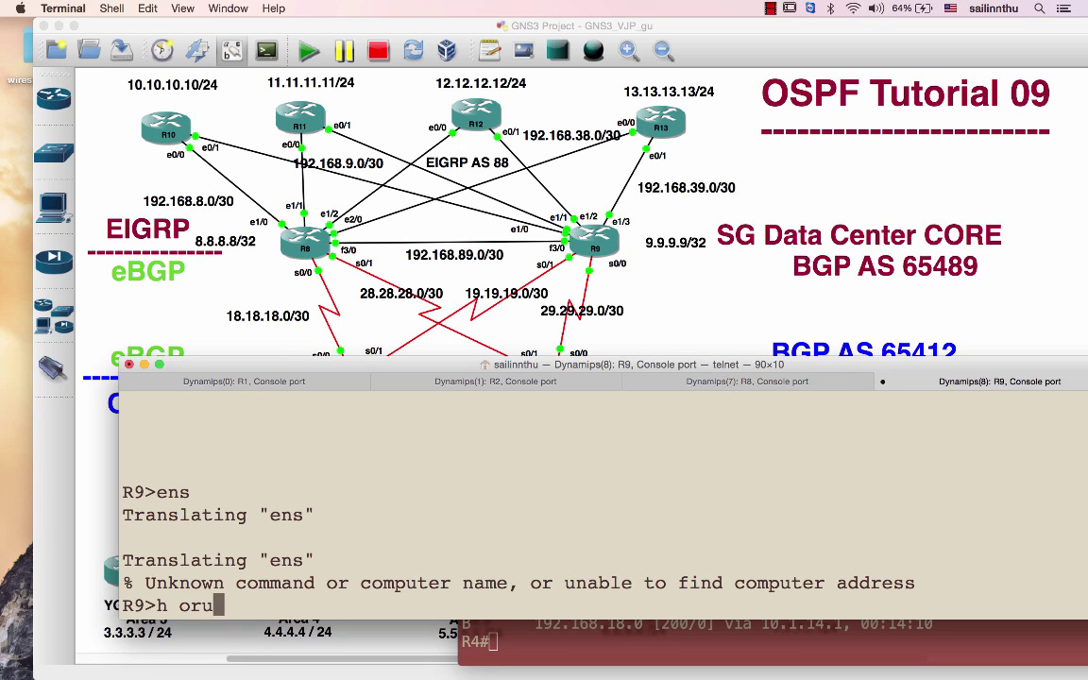
{"action": "key", "text": "Return"}
{"action": "type", "text": "en"}
{"action": "key", "text": "Return"}
- Display the BGP section of R9's running configuration and highlight the two neighbor 192.168.19.2 lines
{"action": "type", "text": "sho run | s bgp"}
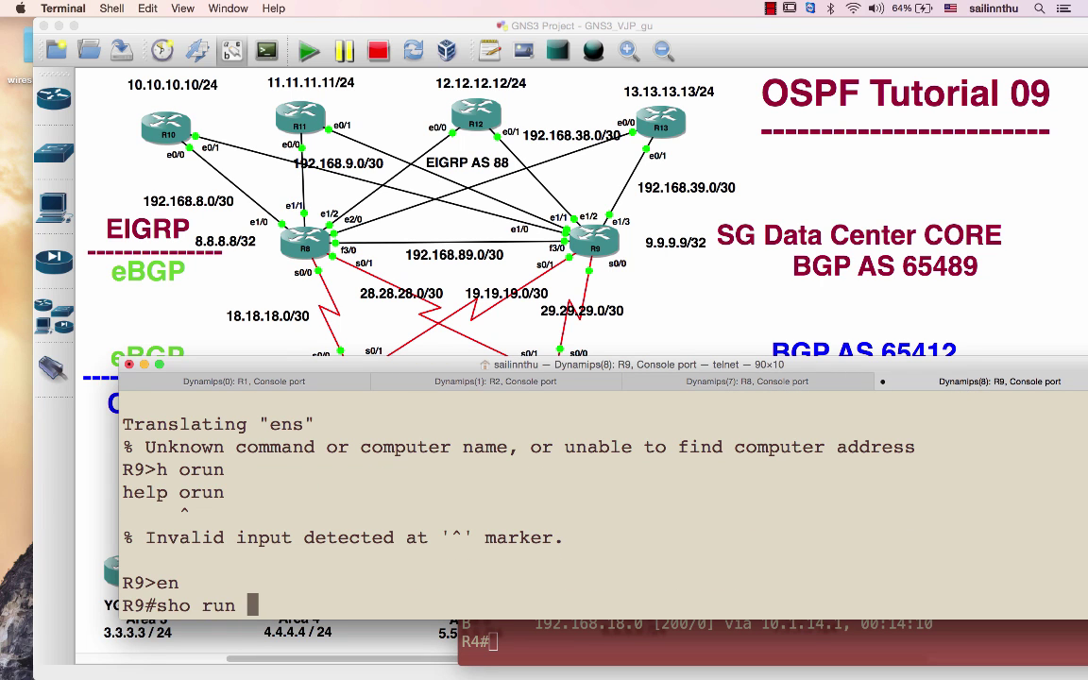
{"action": "key", "text": "Return"}
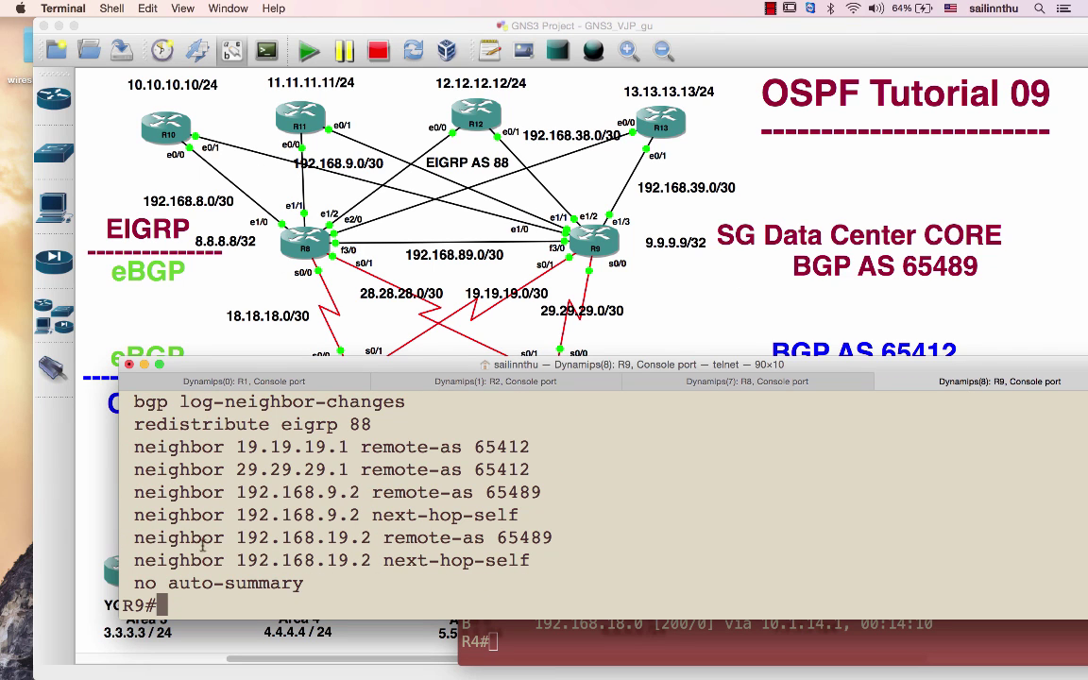
{"action": "left_click_drag", "start_coordinate": [137, 538], "coordinate": [568, 558]}
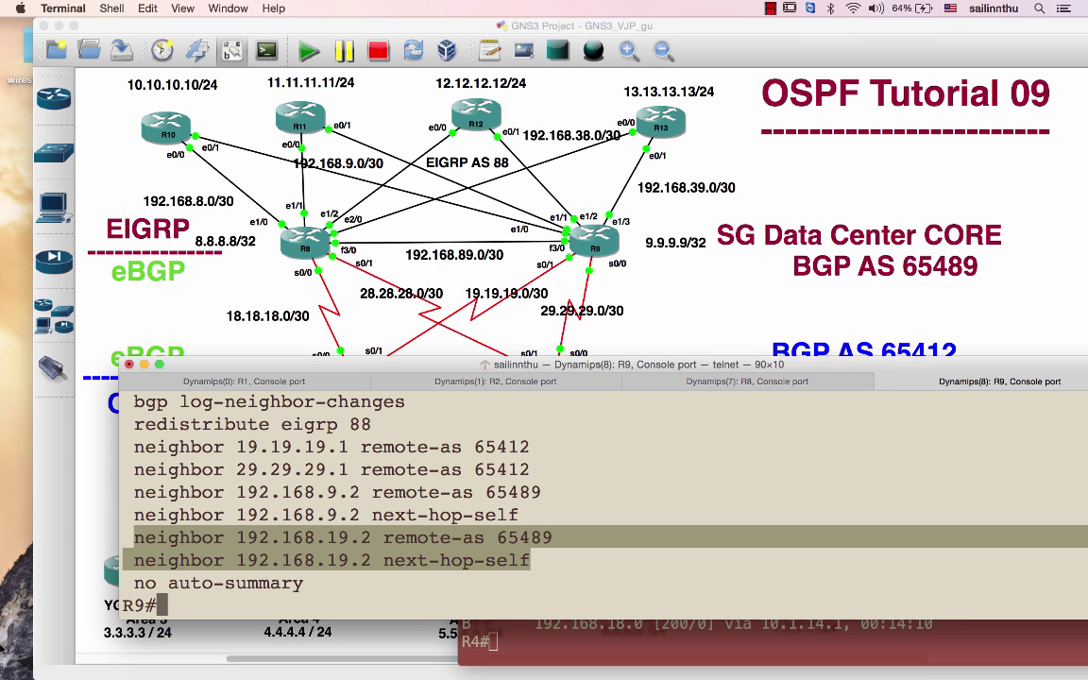
{"action": "mouse_move", "coordinate": [8, 639]}
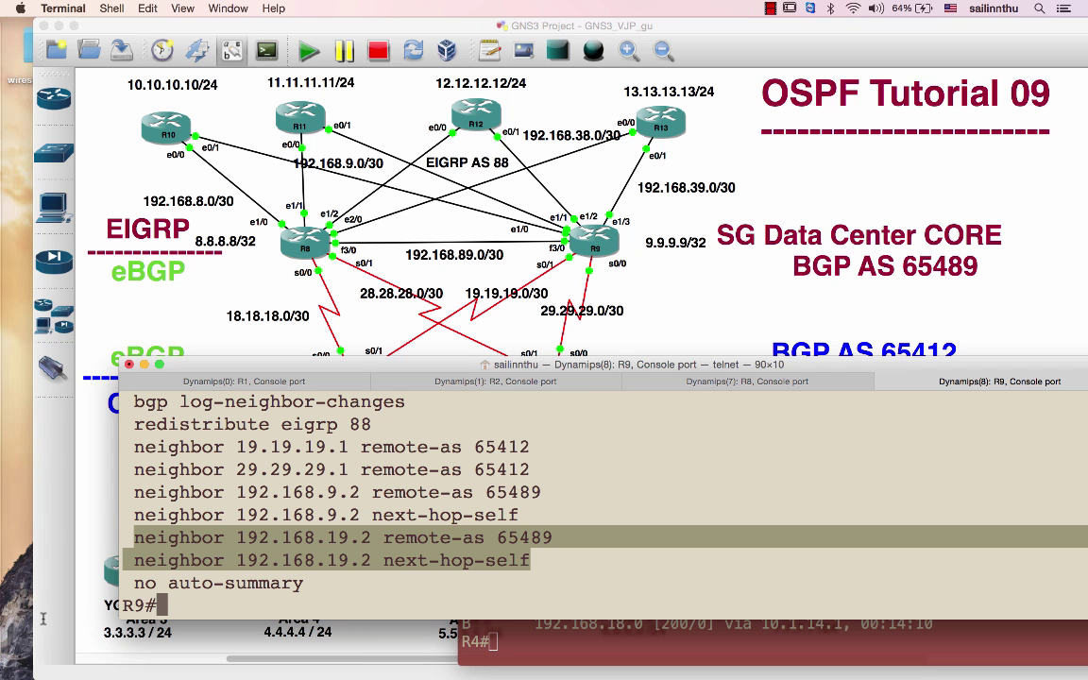
- Move the R9 console window out of the way and bring up R11's console
{"action": "left_click_drag", "start_coordinate": [739, 365], "coordinate": [748, 147]}
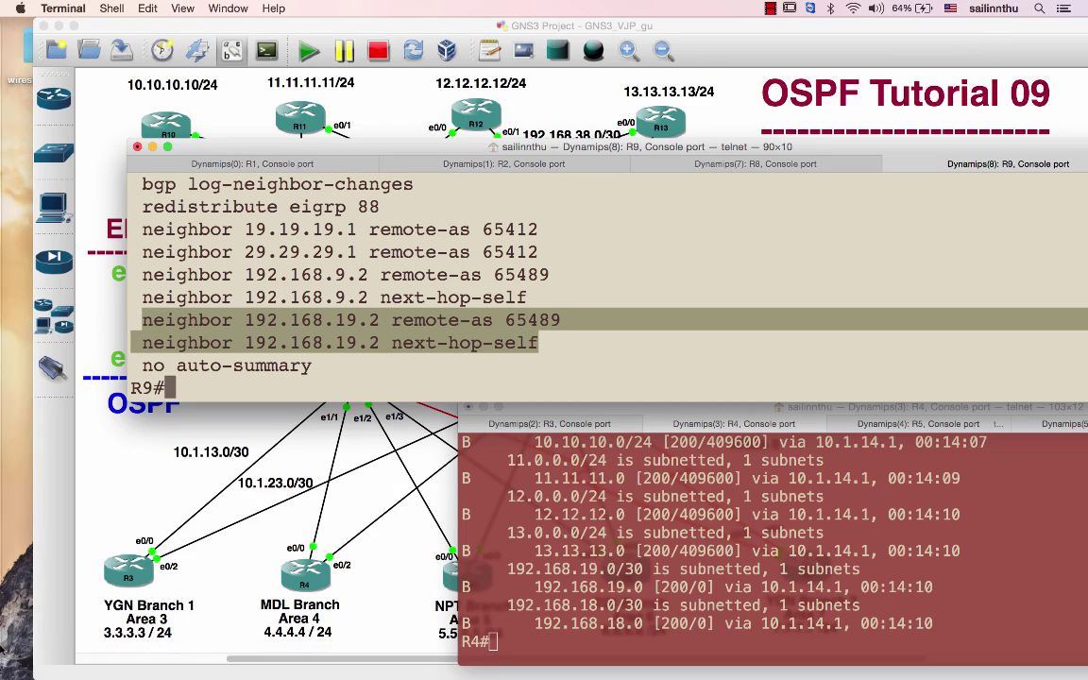
{"action": "left_click", "coordinate": [8, 577]}
{"action": "left_click_drag", "start_coordinate": [502, 147], "coordinate": [502, 441]}
{"action": "left_click", "coordinate": [502, 379]}
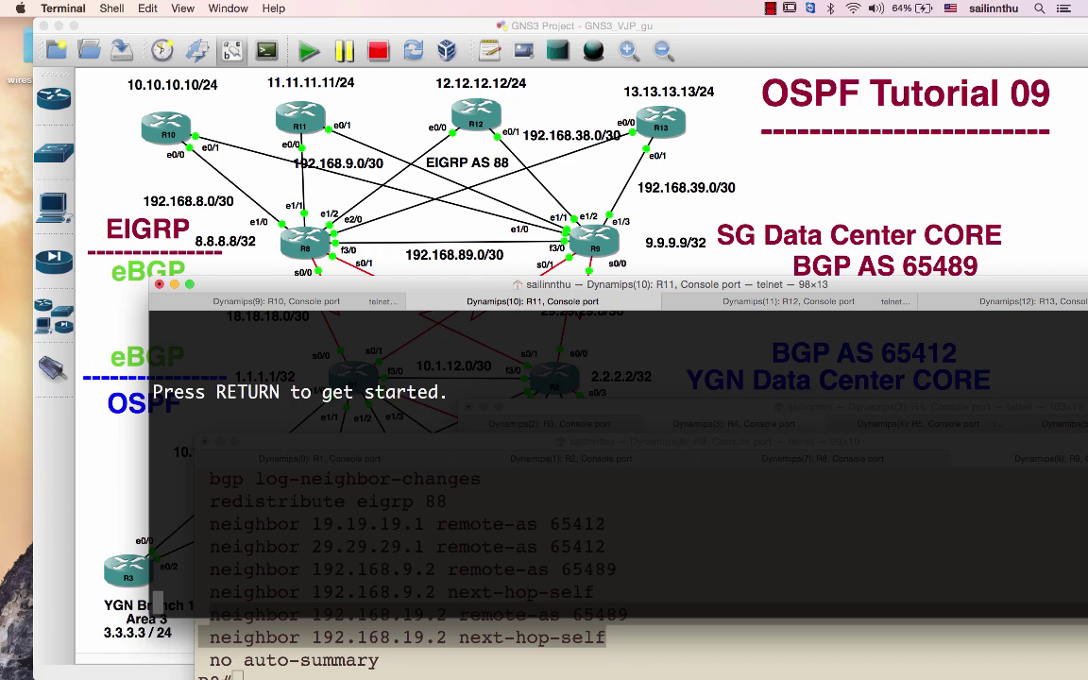
- Enter privileged EXEC mode on R11 and display its running configuration with sho run
{"action": "key", "text": "Return"}
{"action": "type", "text": "en"}
{"action": "key", "text": "Return"}
{"action": "key", "text": "Return"}
{"action": "type", "text": "sho run"}
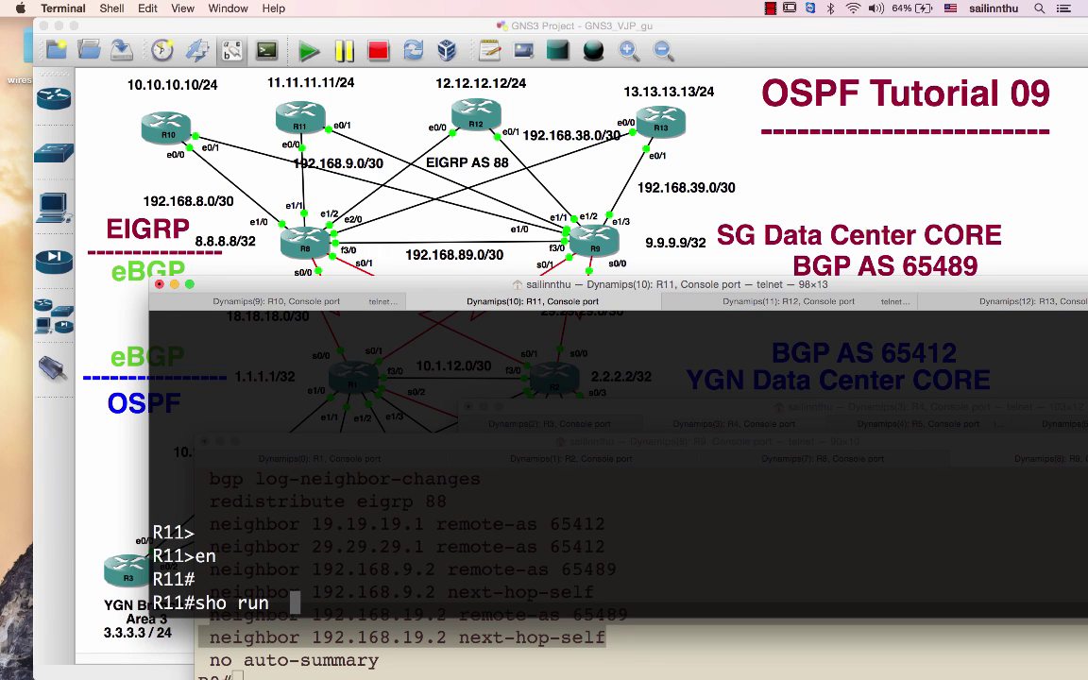
{"action": "key", "text": "Return"}
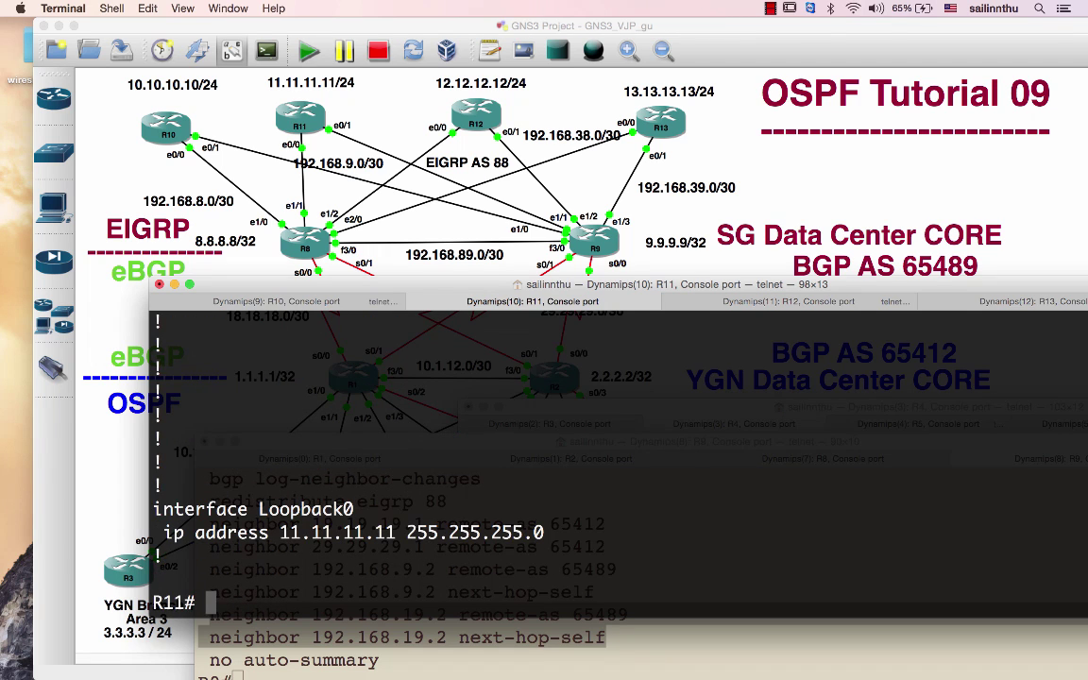
- Display the BGP section of R11's running configuration and list all of R11's BGP routes
{"action": "type", "text": "sho run | s bgp"}
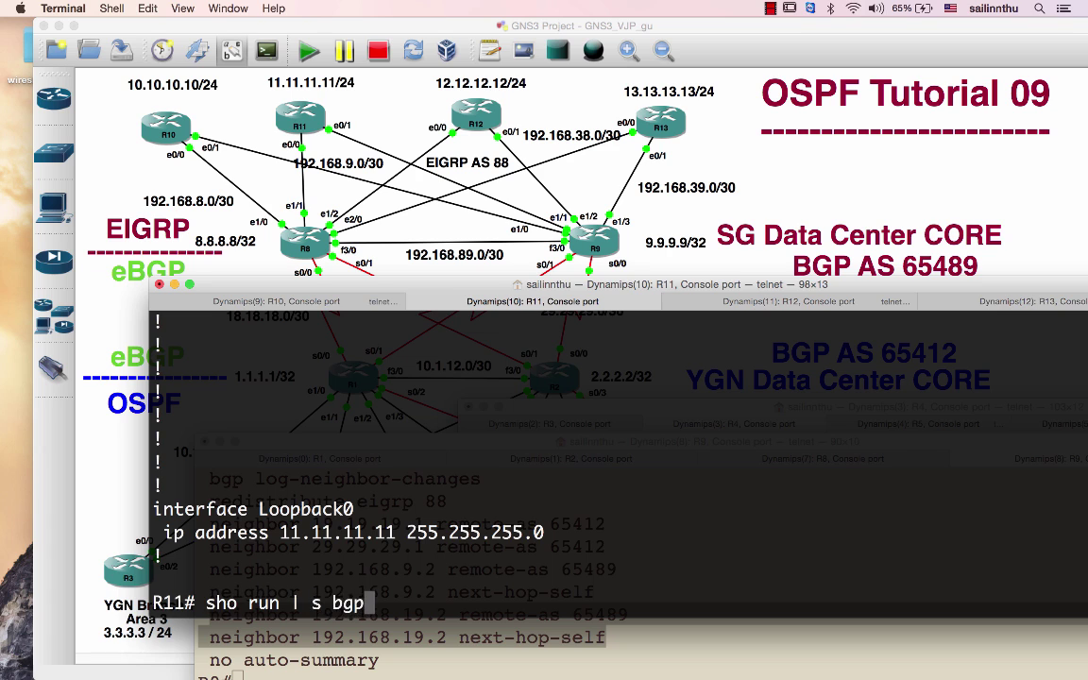
{"action": "key", "text": "Return"}
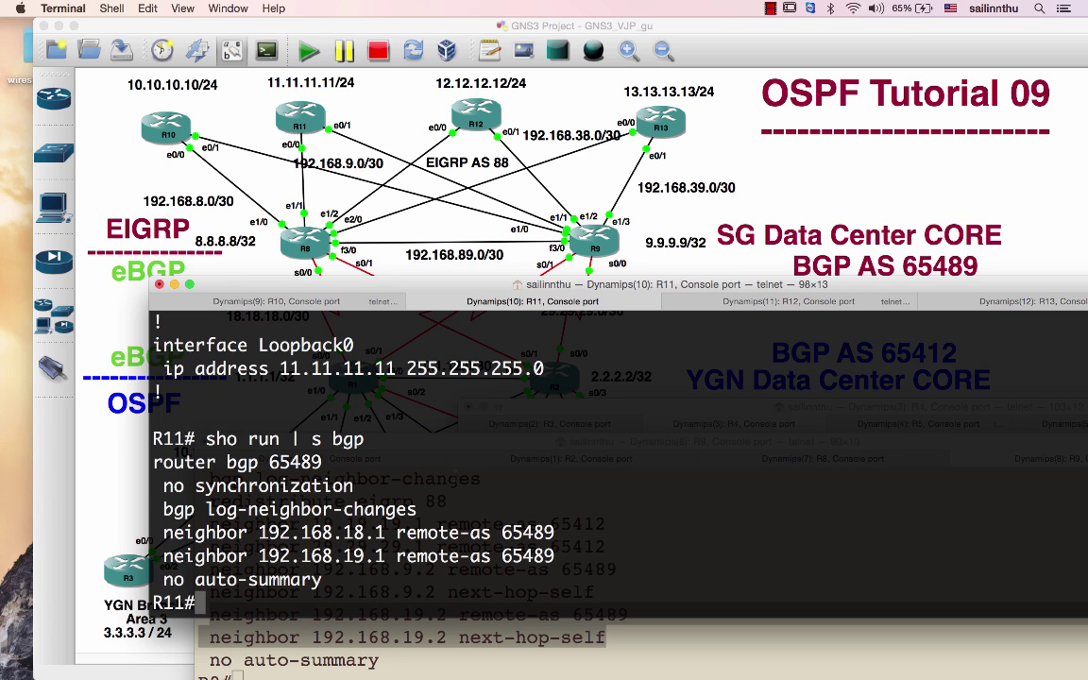
{"action": "key", "text": "Return"}
{"action": "type", "text": "sh ip route bgp"}
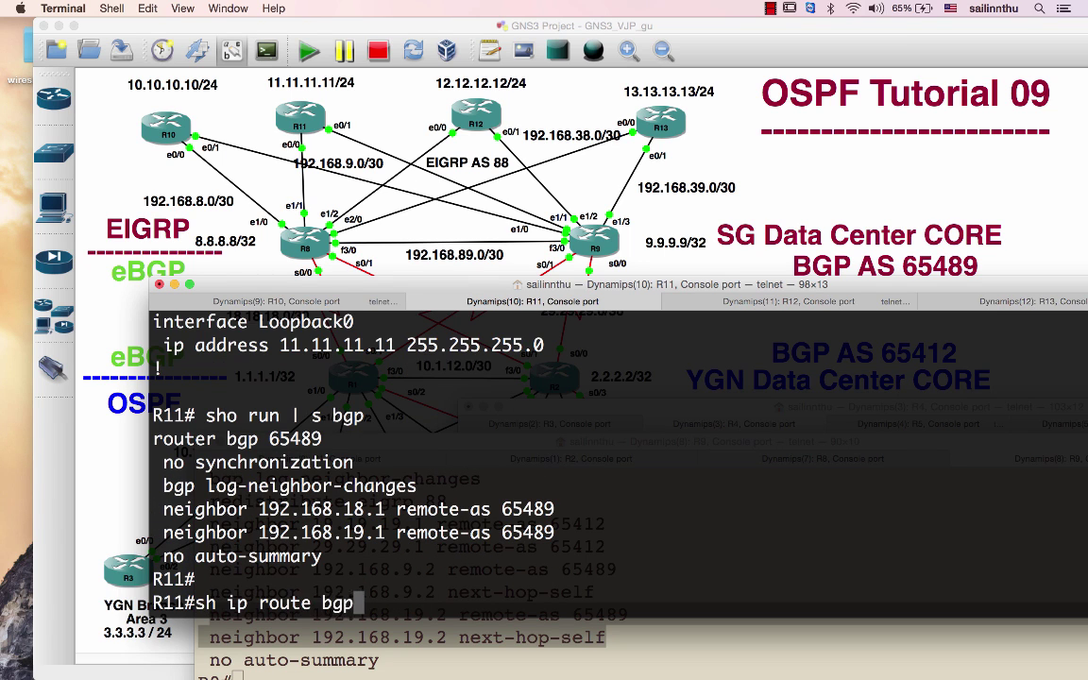
{"action": "key", "text": "Return"}
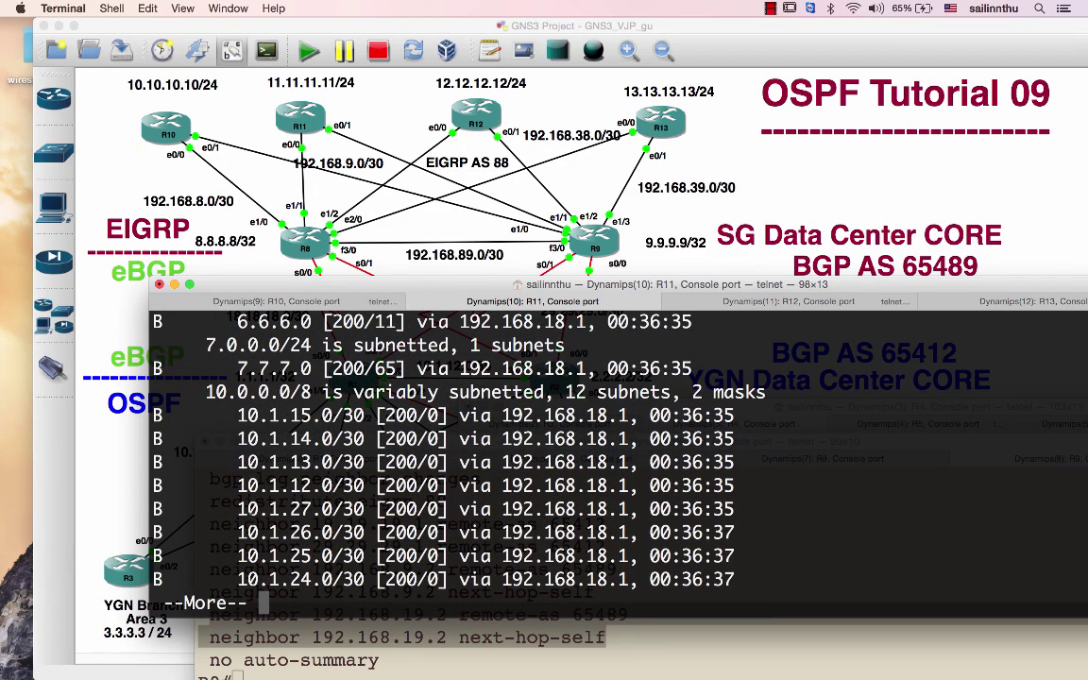
{"action": "key", "text": "space"}
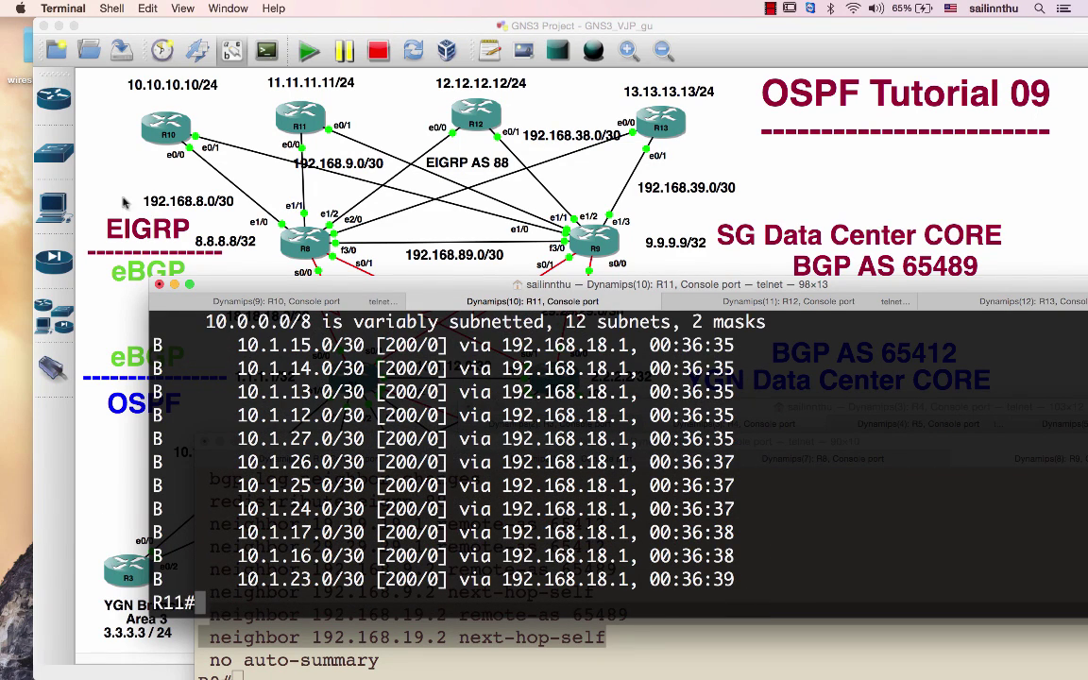
- List all EIGRP routes in R11's routing table with sh ip route eigrp
{"action": "type", "text": "sh ip route e"}
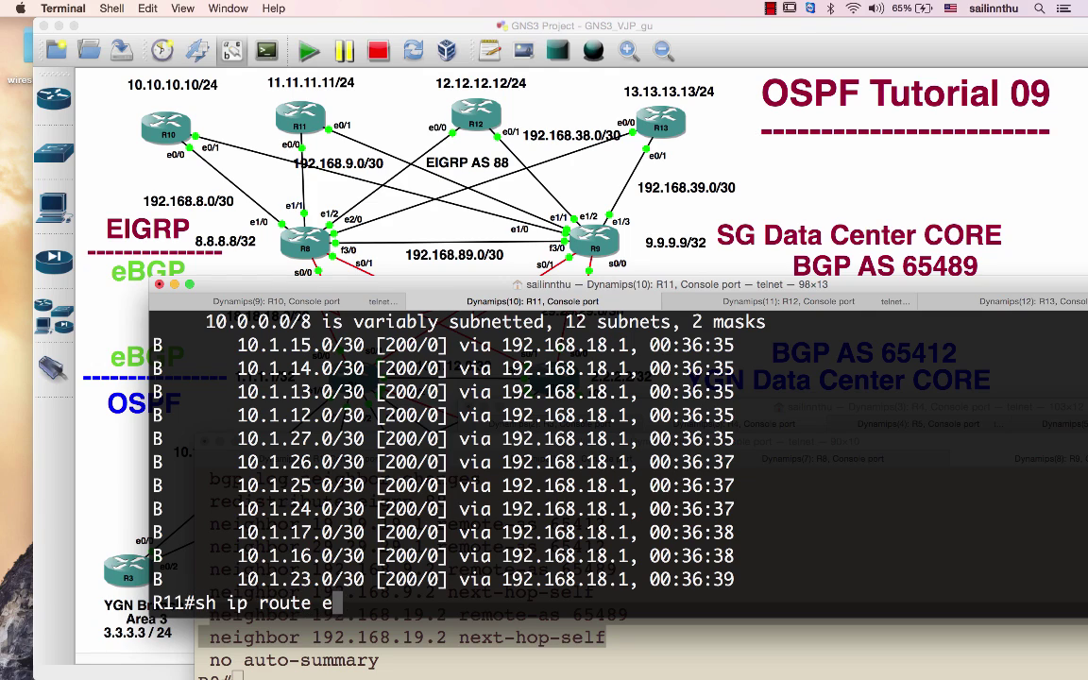
{"action": "type", "text": "i"}
{"action": "key", "text": "Tab"}
{"action": "key", "text": "Return"}
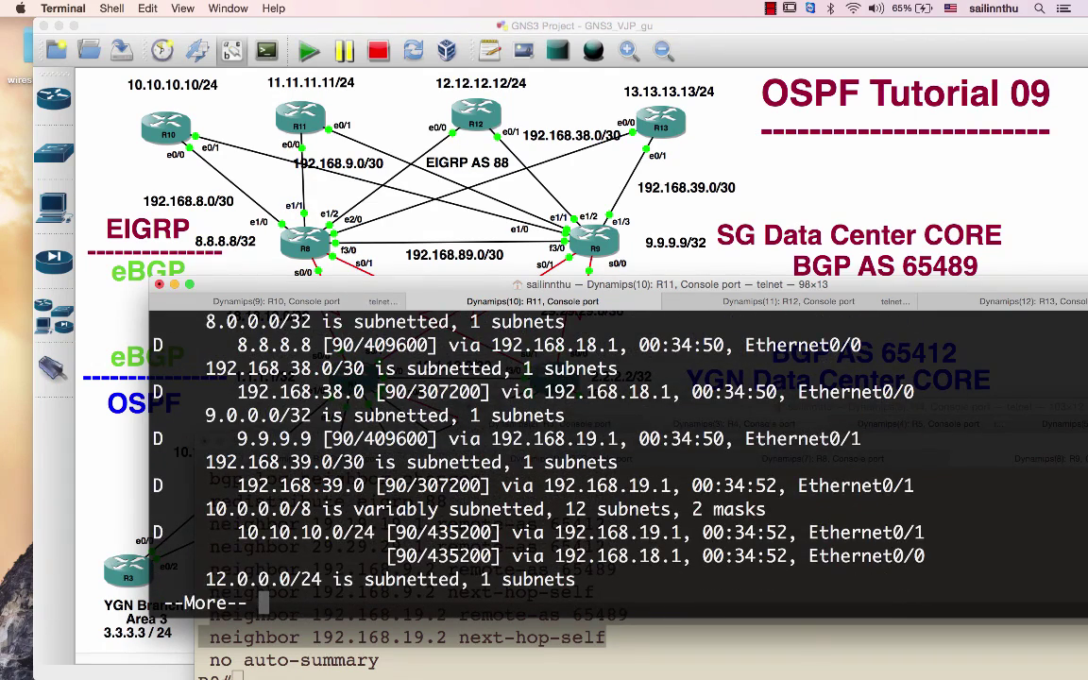
{"action": "key", "text": "space"}
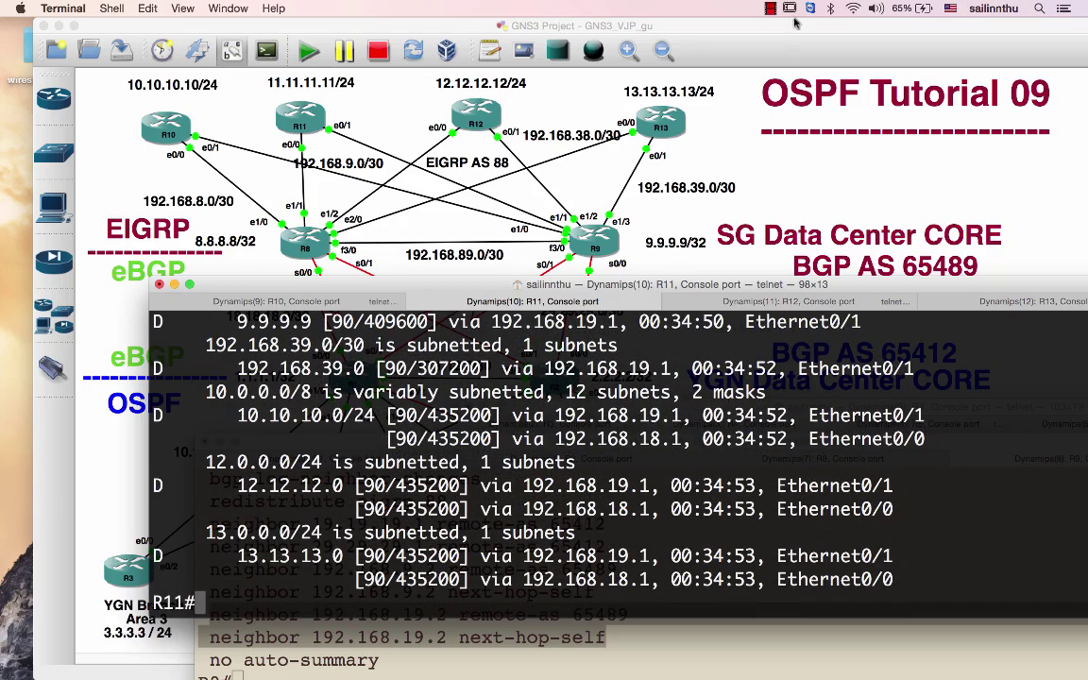
- Reposition the R11 console below the upper routers and display the EIGRP and BGP sections of R11's running configuration
{"action": "left_click_drag", "start_coordinate": [429, 284], "coordinate": [423, 387]}
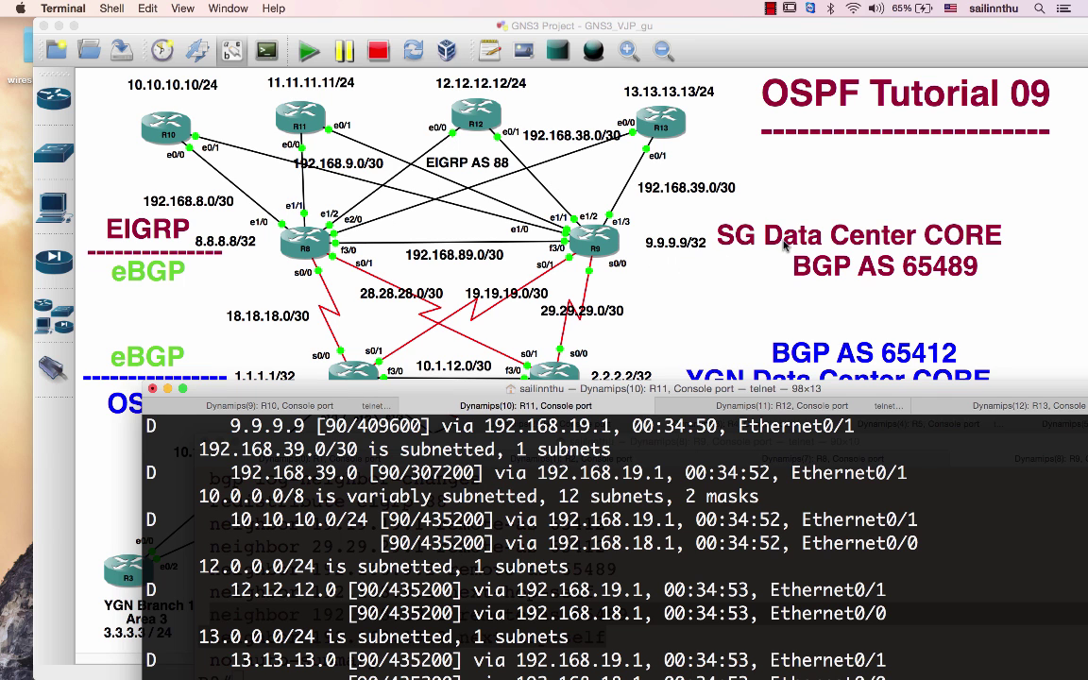
{"action": "left_click_drag", "start_coordinate": [563, 391], "coordinate": [569, 198]}
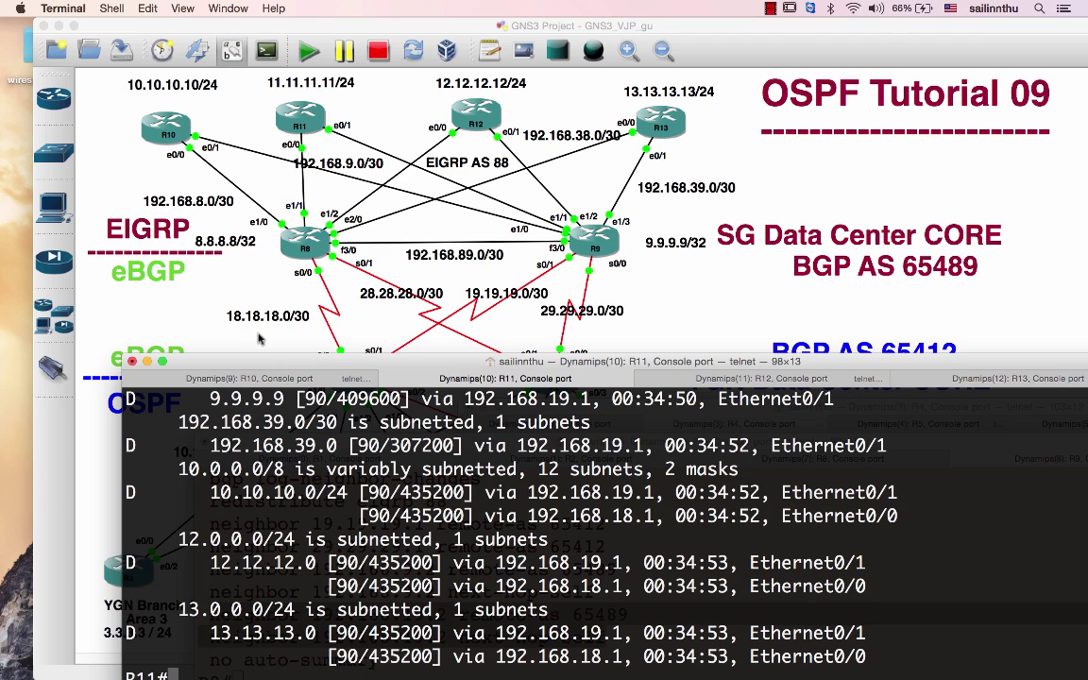
{"action": "left_click_drag", "start_coordinate": [269, 364], "coordinate": [282, 272]}
{"action": "type", "text": "sho run |"}
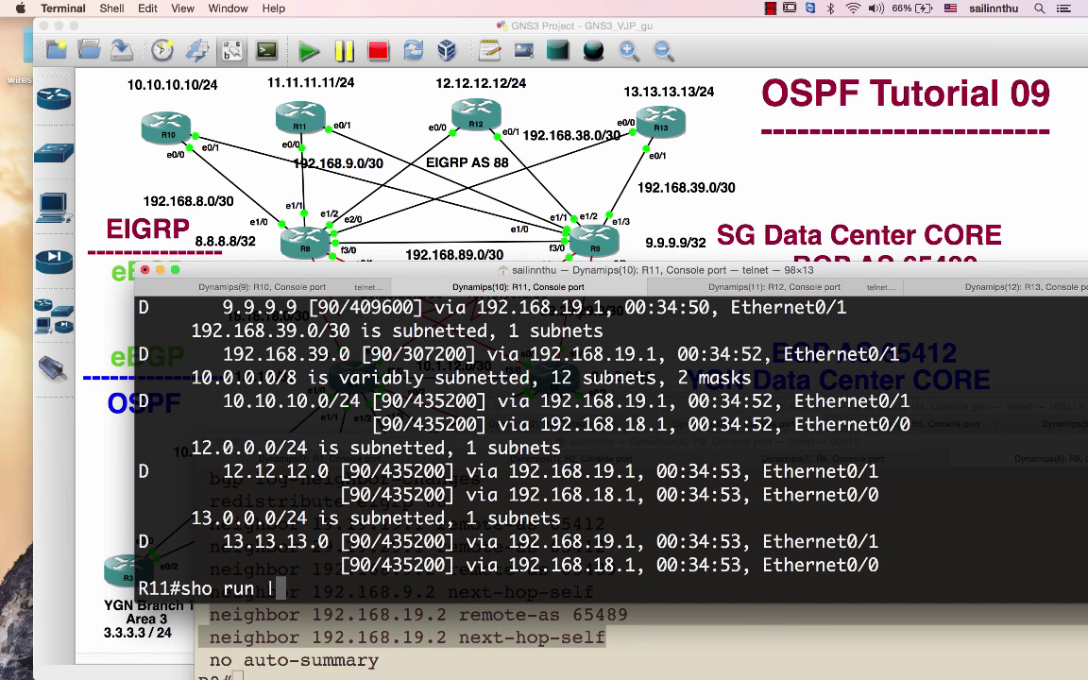
{"action": "type", "text": " s eigrp"}
{"action": "key", "text": "Return"}
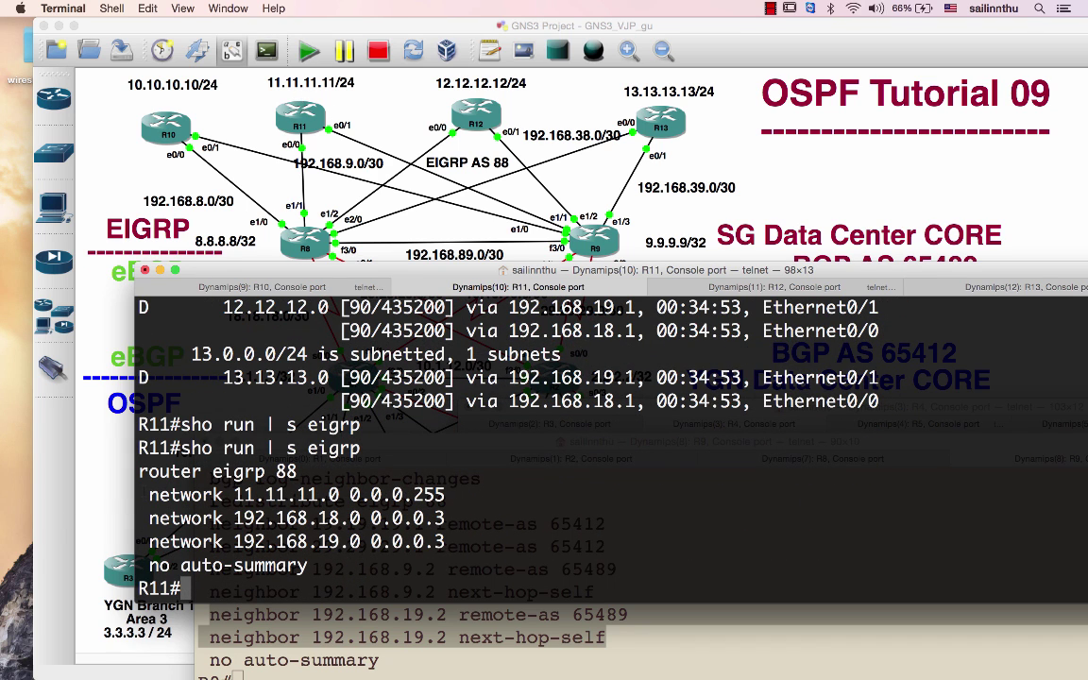
{"action": "type", "text": "sho run | s bgp"}
{"action": "key", "text": "Return"}
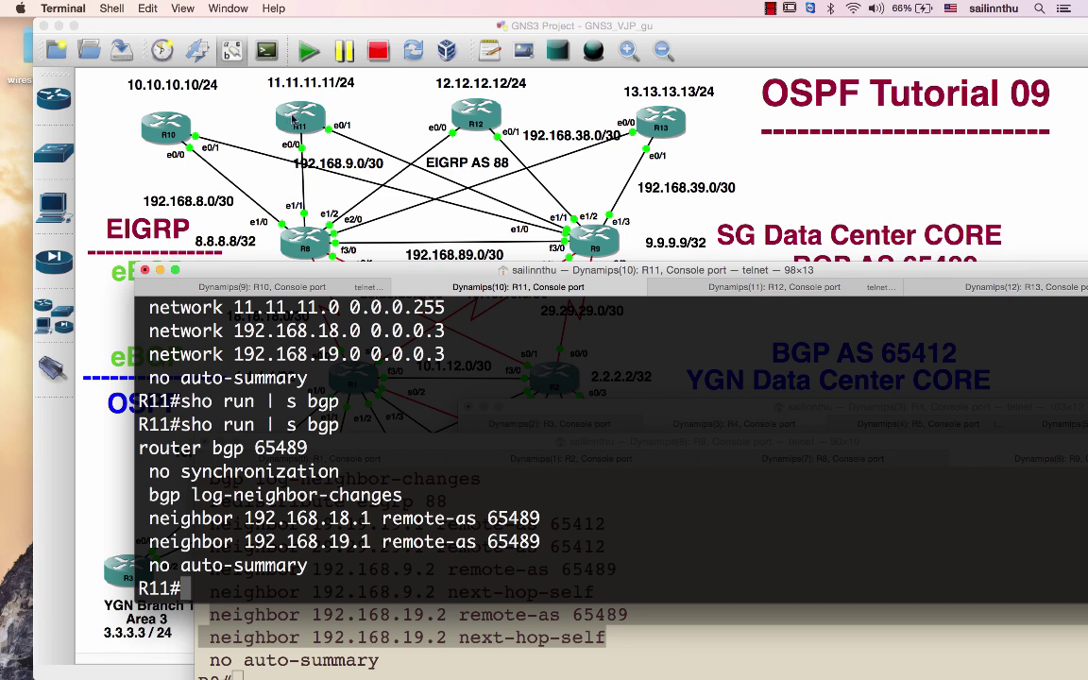
- Bring R9's console forward and arrange the R9 and R11 console windows below the topology's upper routers
{"action": "left_click_drag", "start_coordinate": [366, 271], "coordinate": [669, 75]}
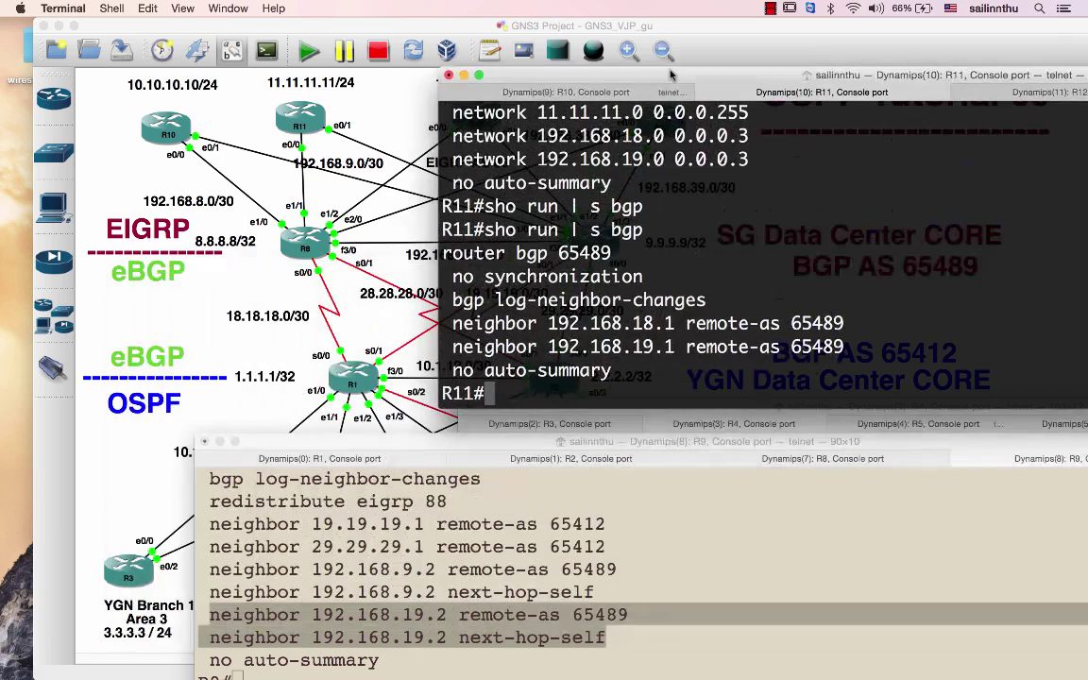
{"action": "left_click", "coordinate": [373, 414]}
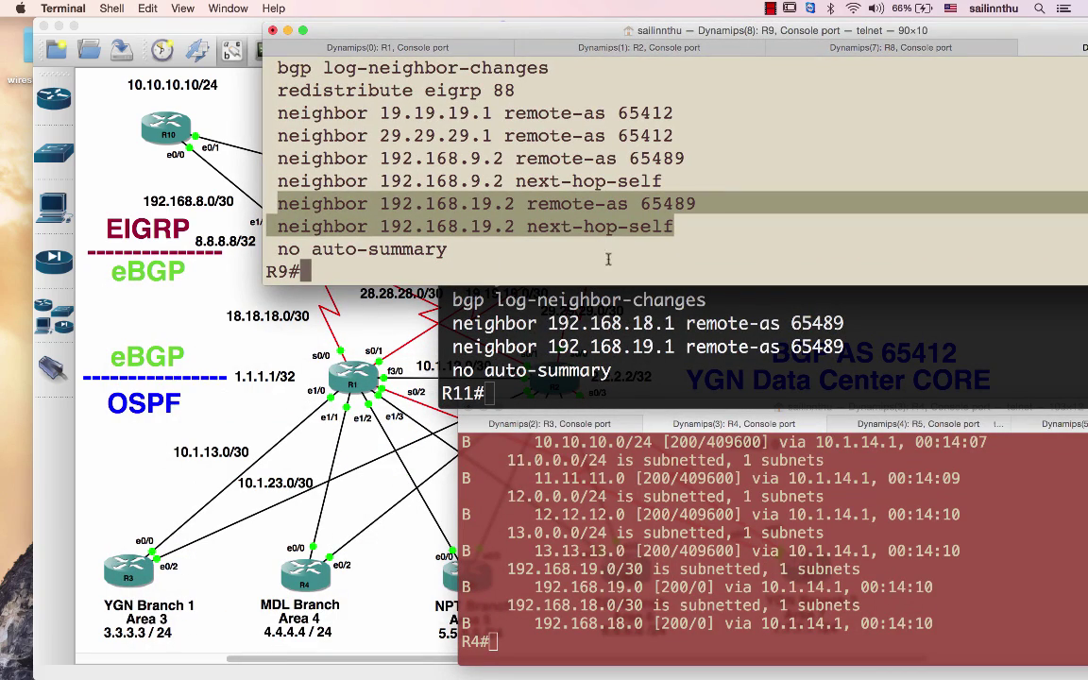
{"action": "left_click", "coordinate": [645, 249]}
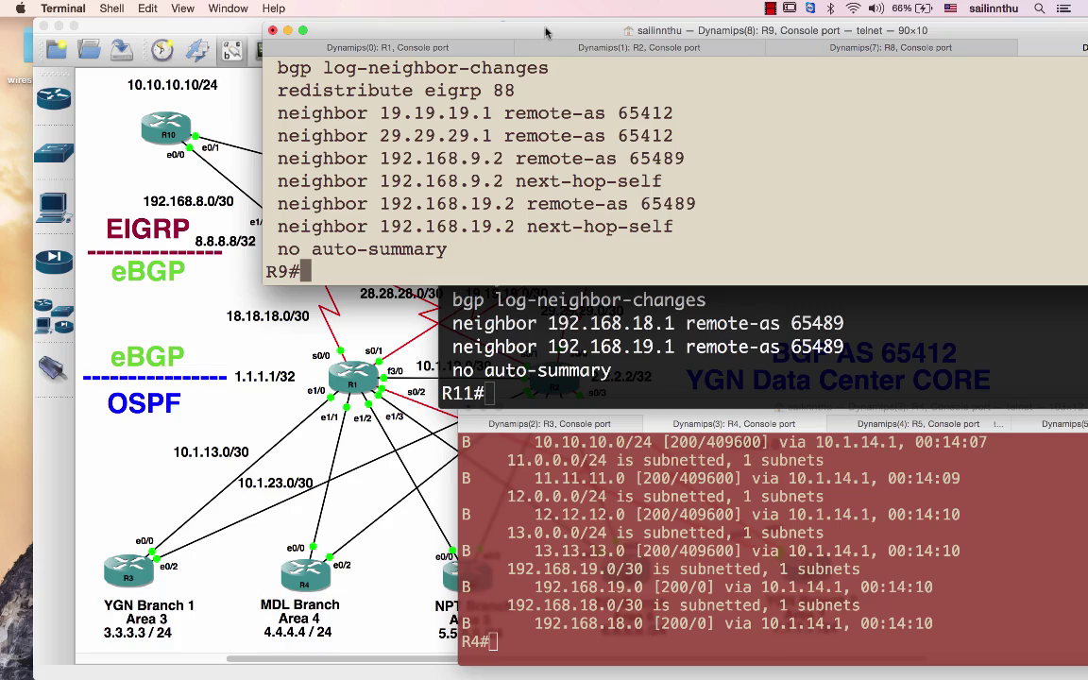
{"action": "left_click_drag", "start_coordinate": [545, 33], "coordinate": [494, 312]}
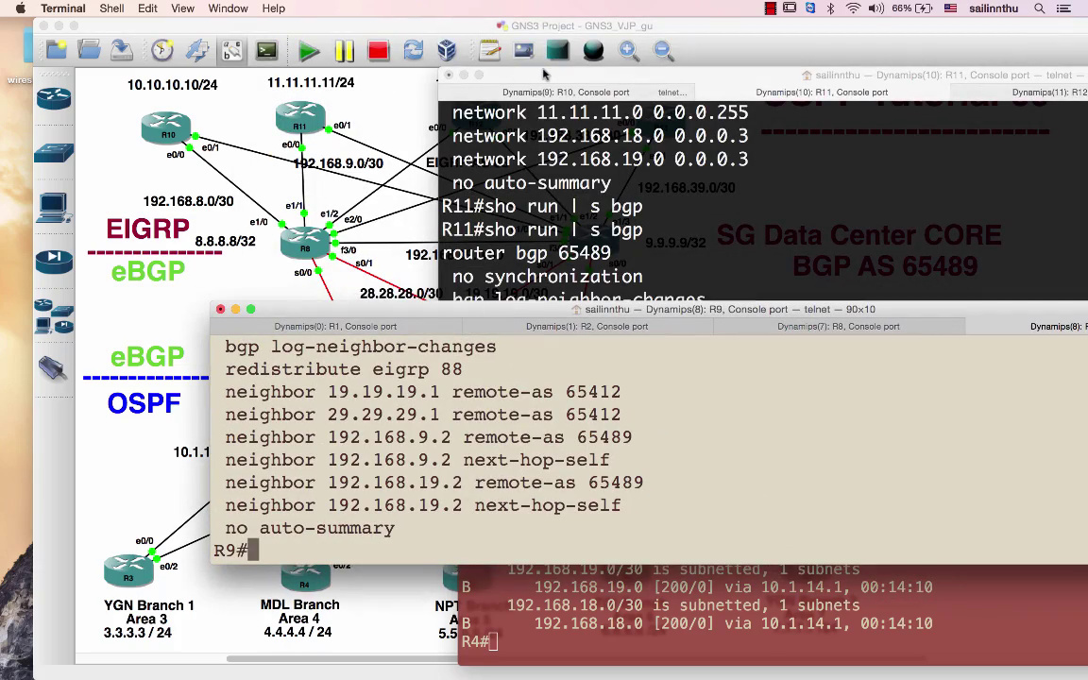
{"action": "left_click_drag", "start_coordinate": [545, 73], "coordinate": [207, 336]}
- Switch to R12's console and enter privileged EXEC mode
{"action": "left_click", "coordinate": [659, 356]}
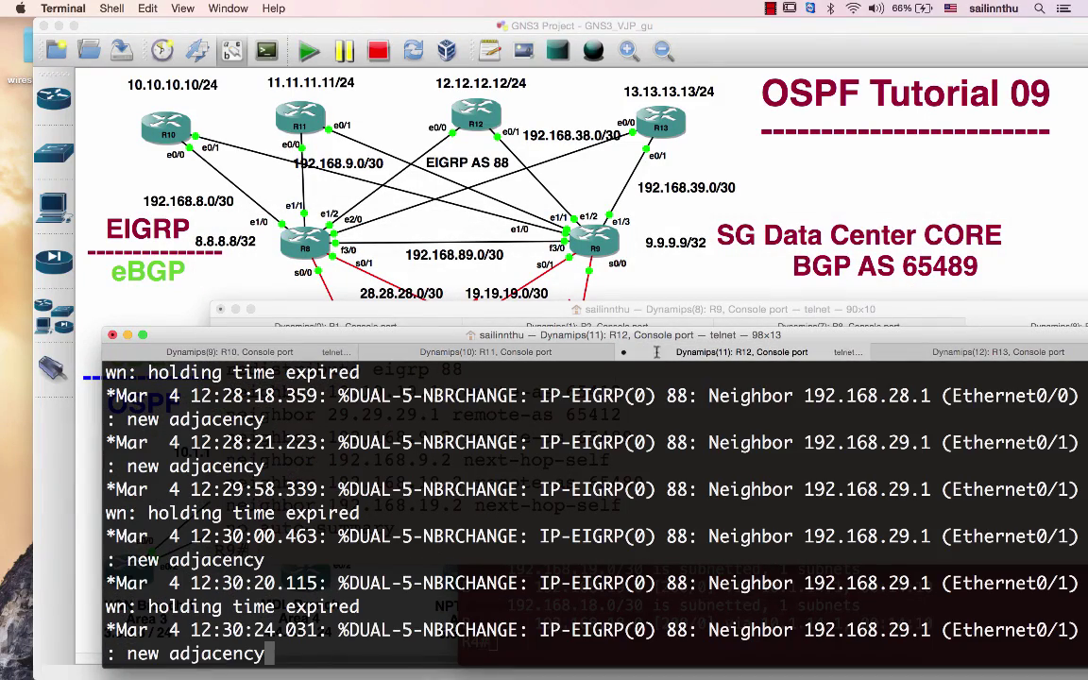
{"action": "key", "text": "Return"}
{"action": "key", "text": "Return"}
{"action": "key", "text": "Return"}
{"action": "type", "text": "en"}
{"action": "key", "text": "Return"}
{"action": "key", "text": "Return"}
{"action": "key", "text": "Return"}
{"action": "key", "text": "Return"}
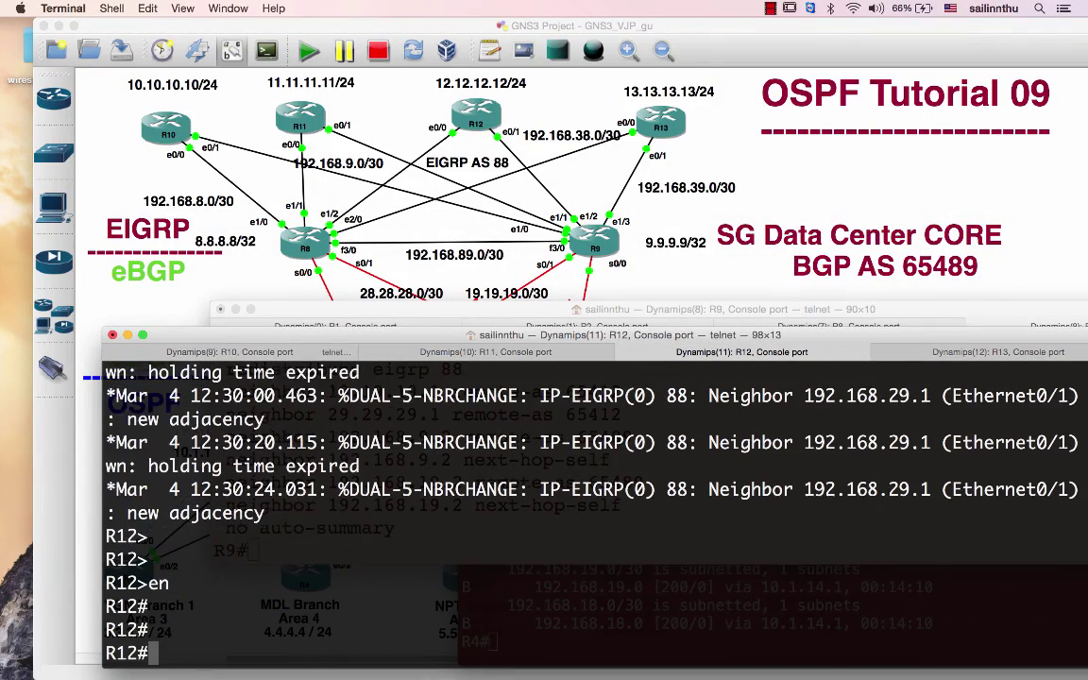
- Check R12's running configuration for BGP and enter BGP router configuration for AS 65489 on R12
{"action": "type", "text": "sho run | s bgp"}
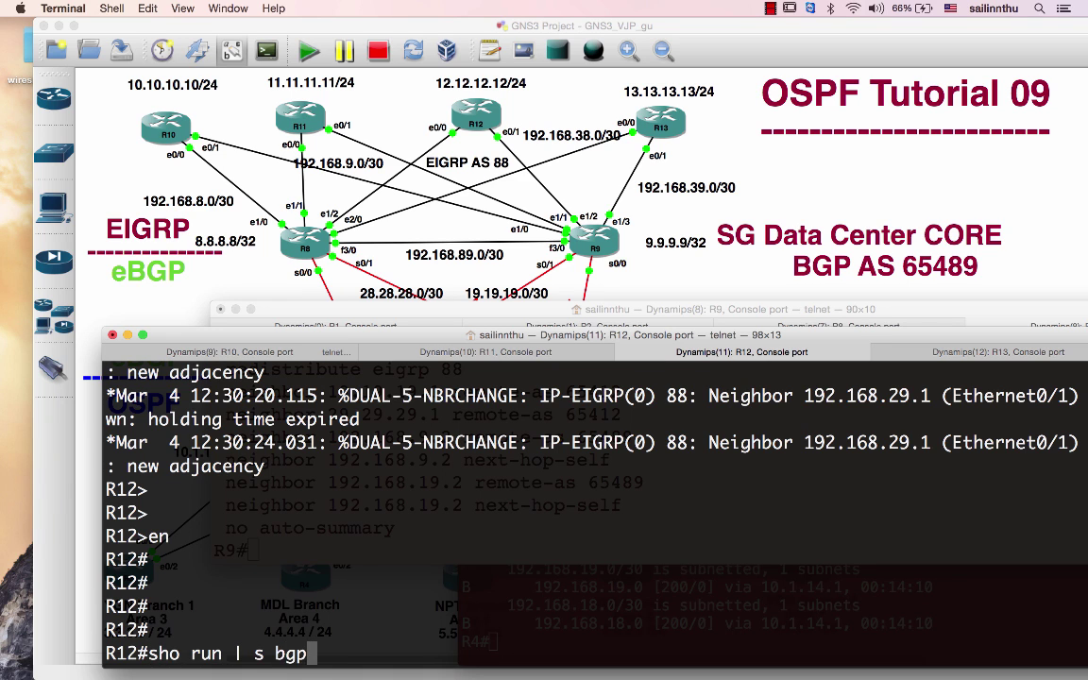
{"action": "key", "text": "Return"}
{"action": "type", "text": "conf t"}
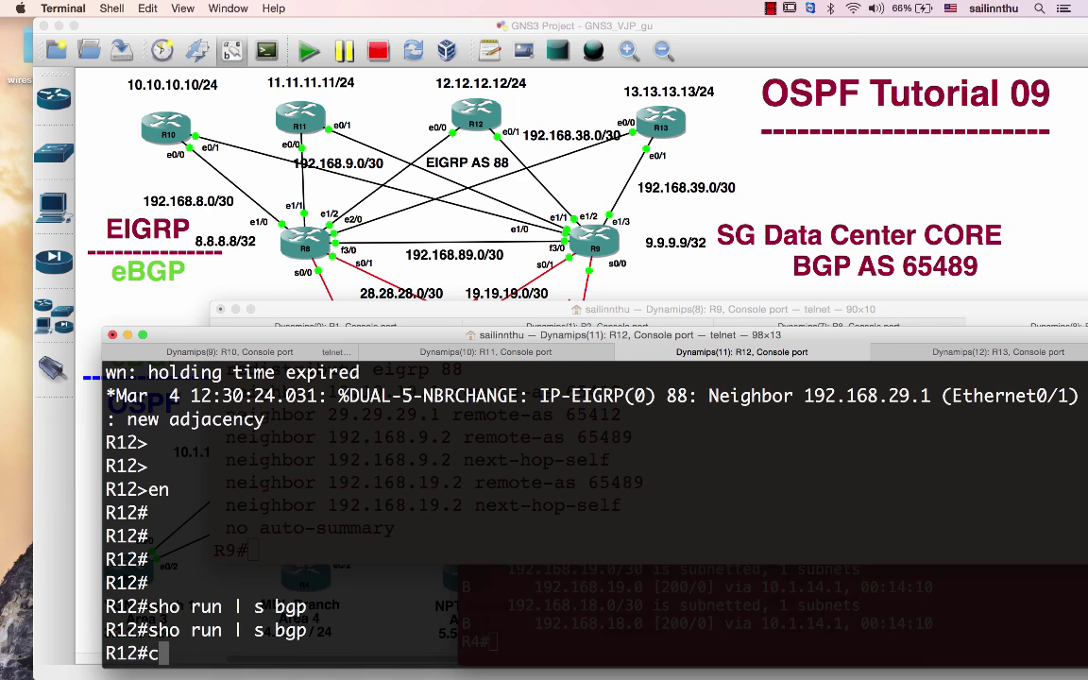
{"action": "key", "text": "Return"}
{"action": "type", "text": "router bg"}
{"action": "key", "text": "Tab"}
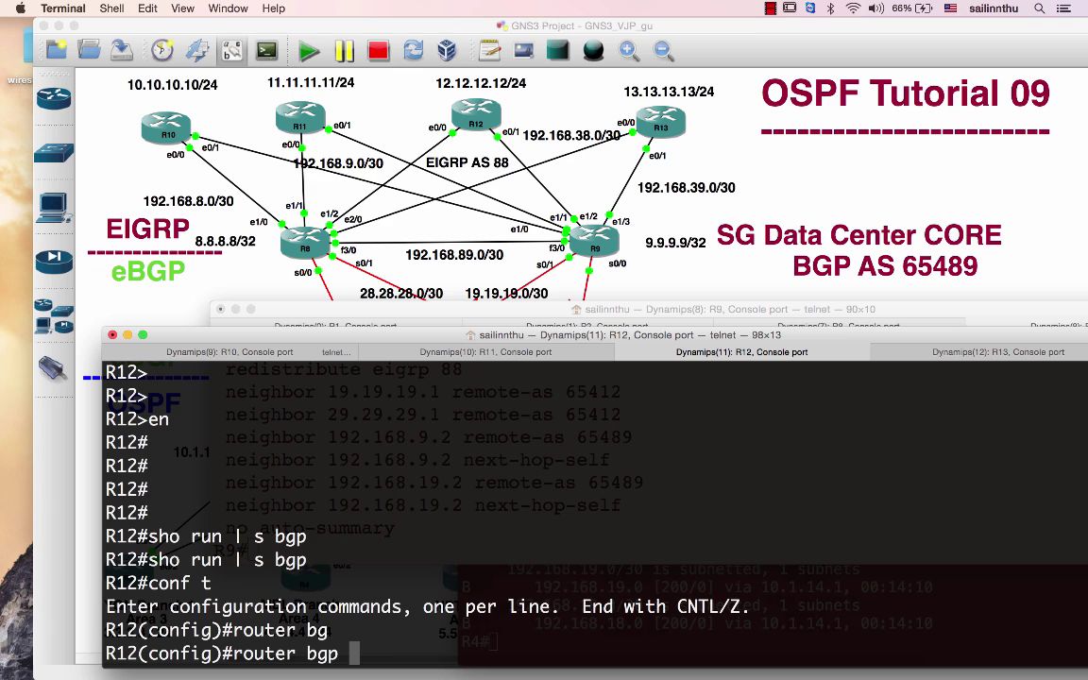
{"action": "type", "text": "65489"}
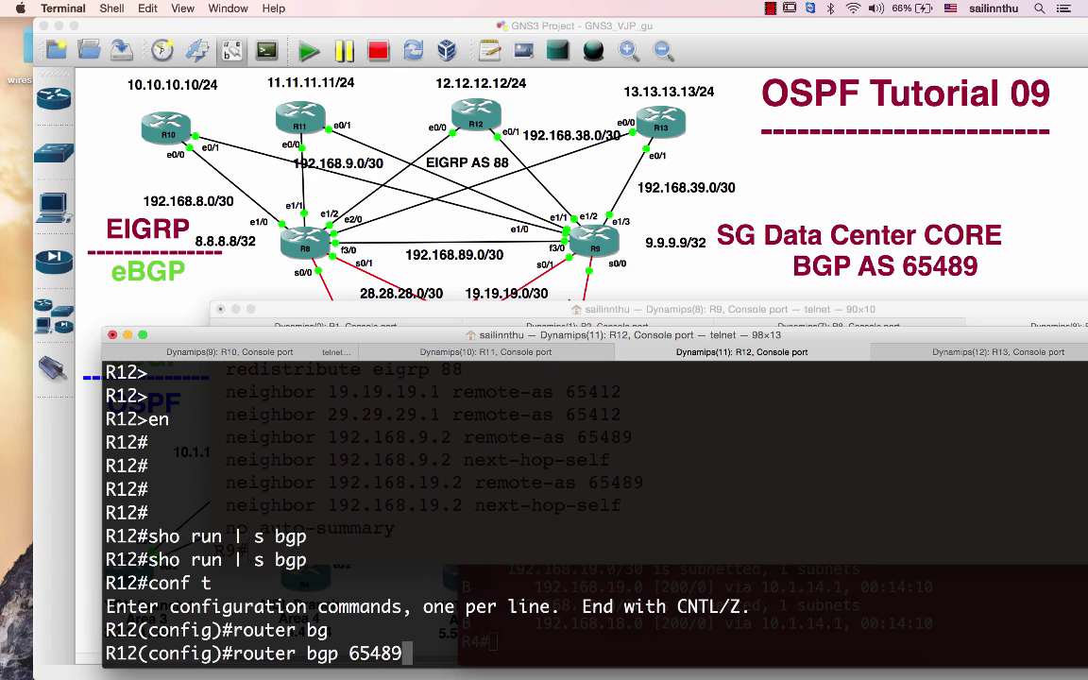
{"action": "key", "text": "Return"}
- Display R12's interface IP address summary from router configuration mode with do sh ip int bri
{"action": "type", "text": "nei"}
{"action": "key", "text": "BackSpace"}
{"action": "key", "text": "BackSpace"}
{"action": "key", "text": "BackSpace"}
{"action": "type", "text": "do sh ip int bri"}
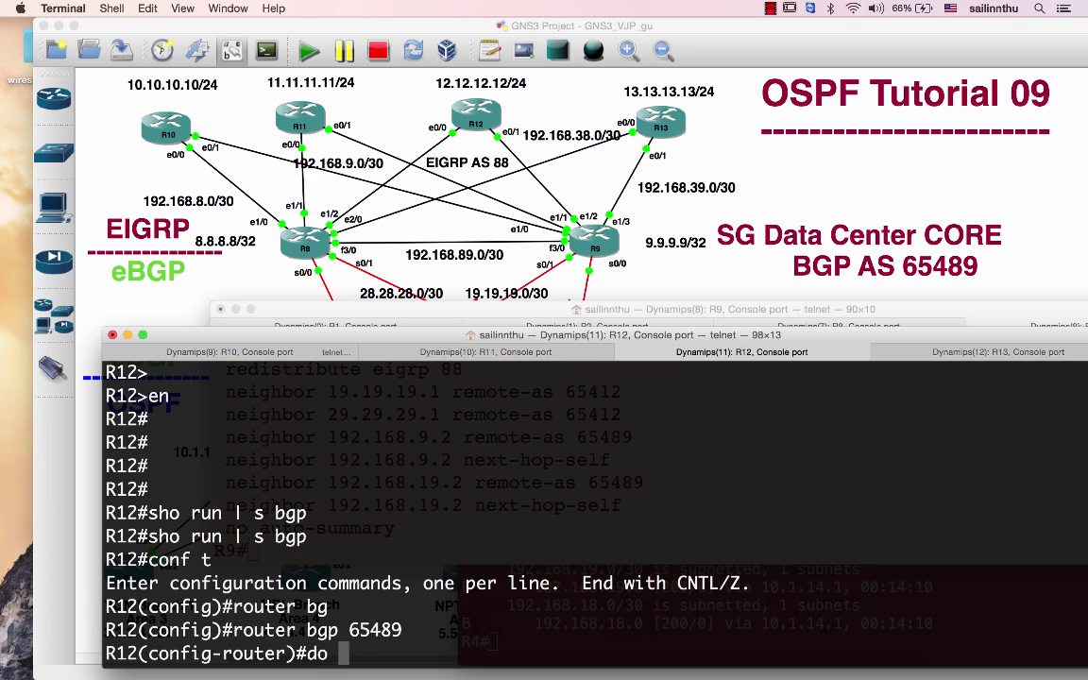
{"action": "key", "text": "Tab"}
{"action": "key", "text": "Return"}
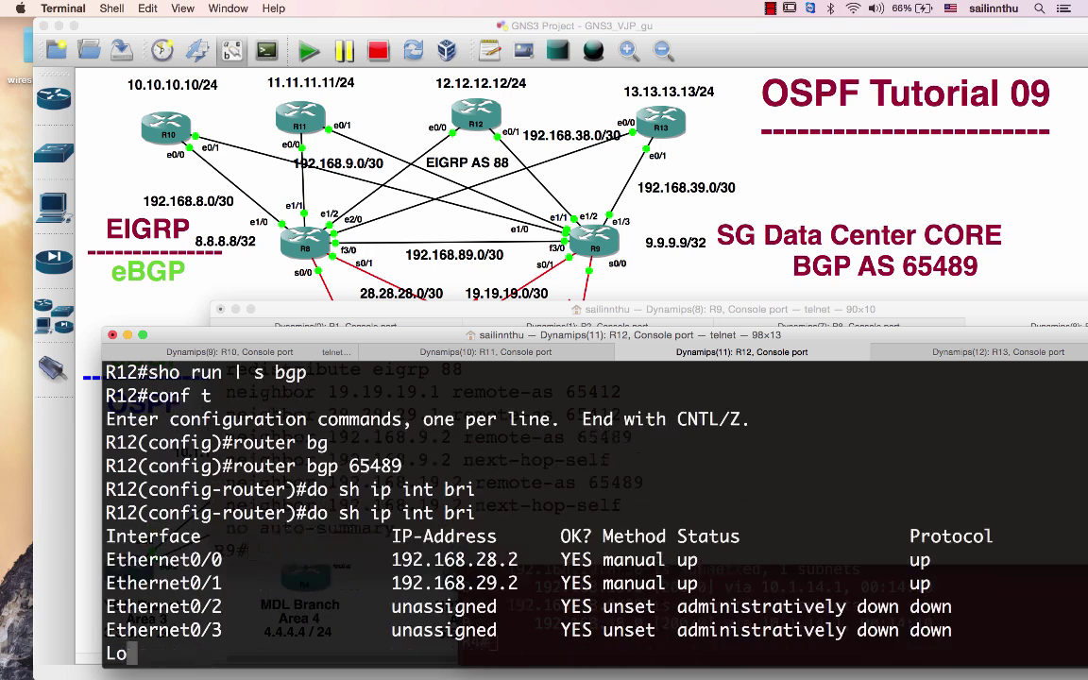
- Add BGP neighbor 192.168.28.1 with remote AS 65489 on R12
{"action": "type", "text": "nei"}
{"action": "key", "text": "Tab"}
{"action": "type", "text": "192."}
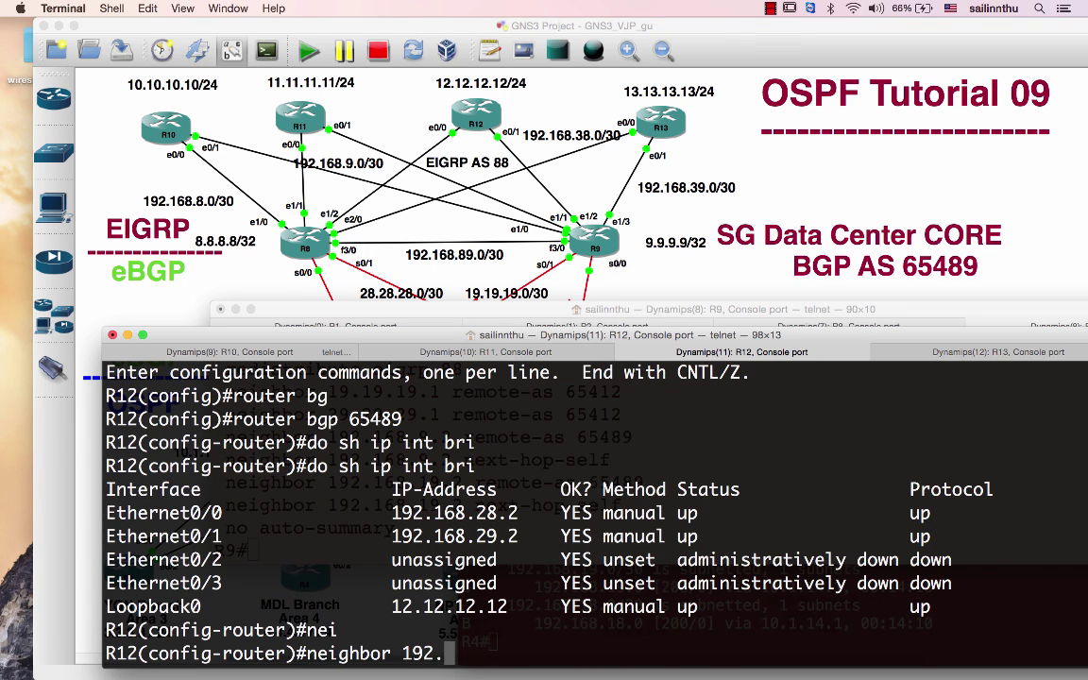
{"action": "type", "text": "168.2"}
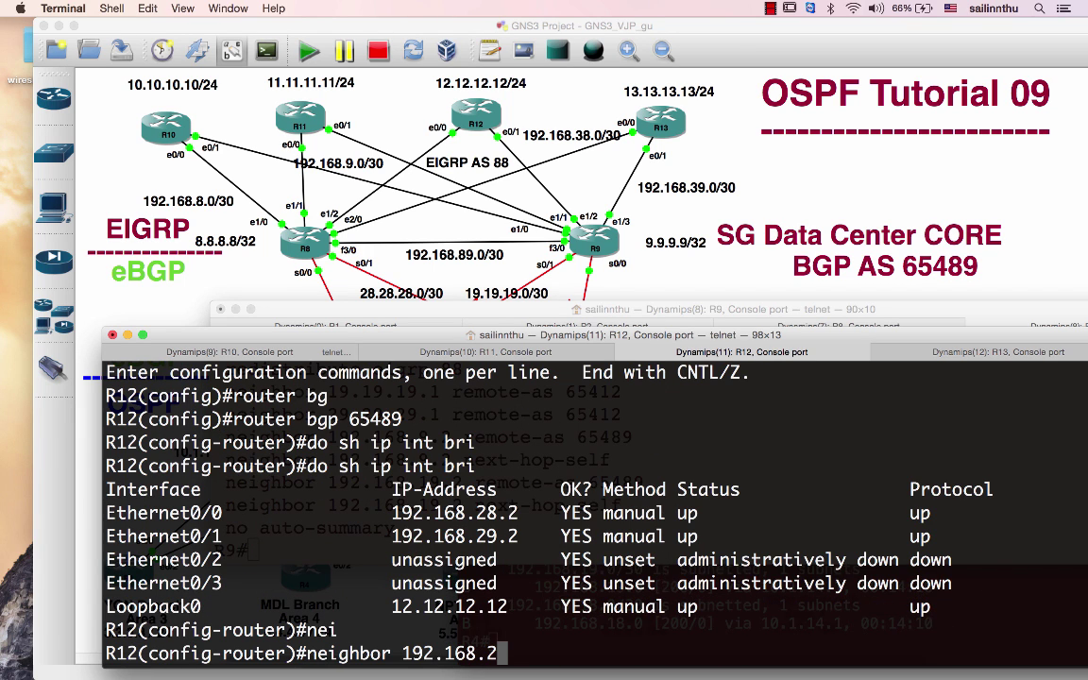
{"action": "type", "text": "8.1 remote 65489"}
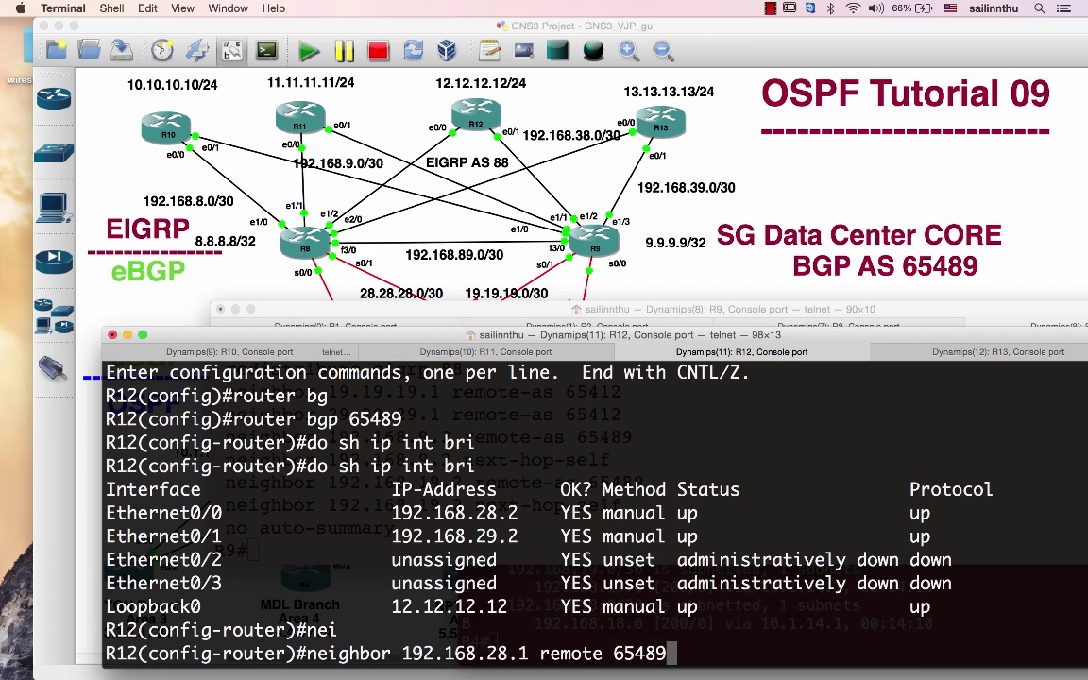
{"action": "key", "text": "Return"}
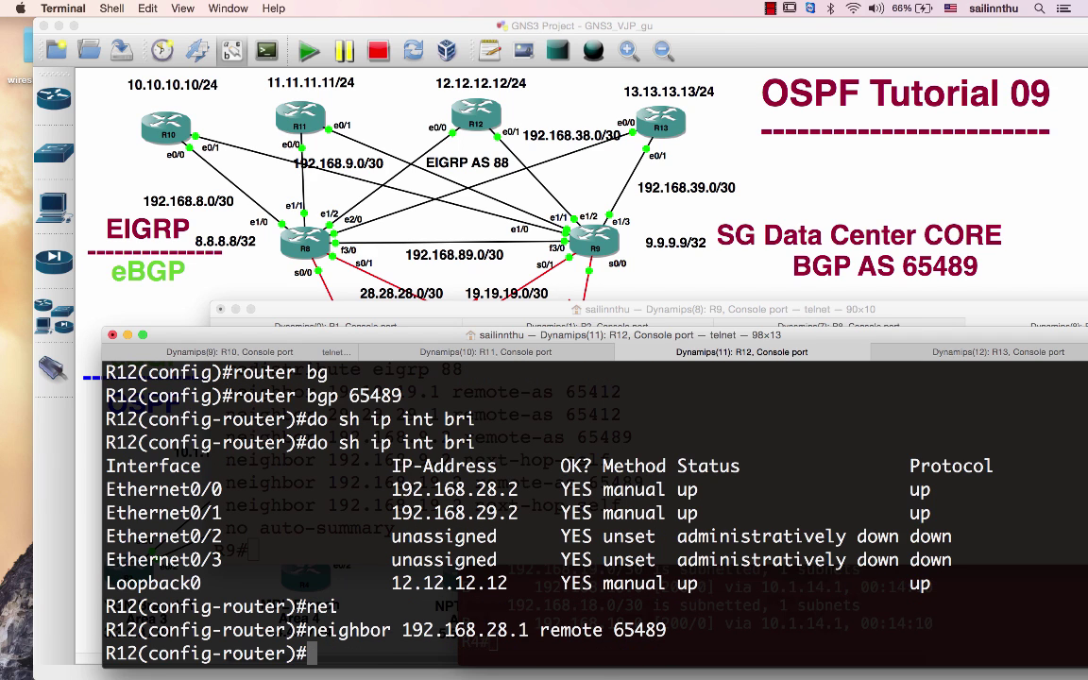
- Add a second BGP neighbor on R12, 192.168.29.1 with remote AS 65489, by reusing the previous neighbor command
{"action": "key", "text": "Up"}
{"action": "key", "text": "Left"}
{"action": "key", "text": "Left"}
{"action": "key", "text": "Left"}
{"action": "key", "text": "Left"}
{"action": "key", "text": "Left"}
{"action": "key", "text": "Left"}
{"action": "key", "text": "Left"}
{"action": "key", "text": "Left"}
{"action": "key", "text": "Left"}
{"action": "key", "text": "Left"}
{"action": "key", "text": "Left"}
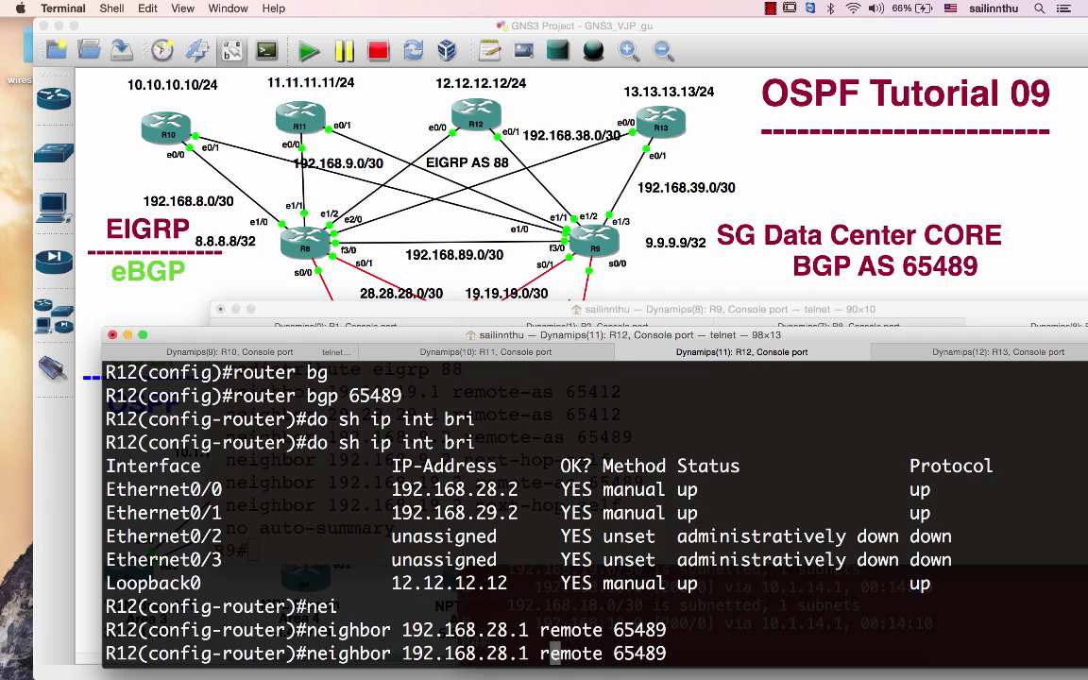
{"action": "key", "text": "Left"}
{"action": "key", "text": "Left"}
{"action": "key", "text": "Left"}
{"action": "key", "text": "Left"}
{"action": "key", "text": "BackSpace"}
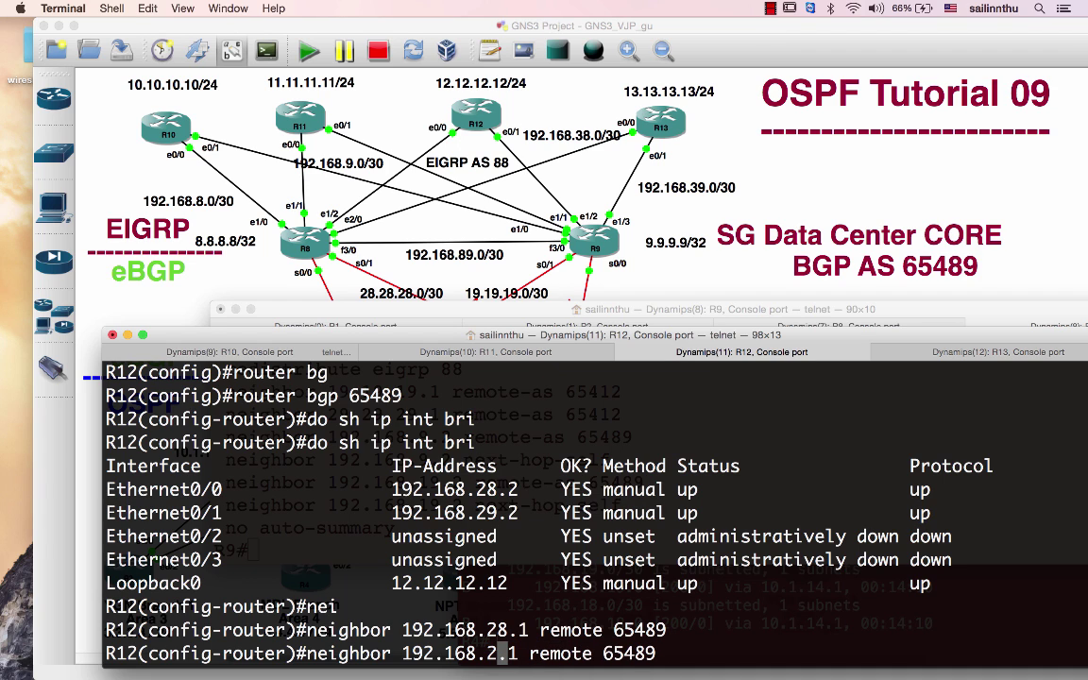
{"action": "type", "text": "9"}
{"action": "key", "text": "Right"}
{"action": "key", "text": "Right"}
{"action": "key", "text": "Return"}
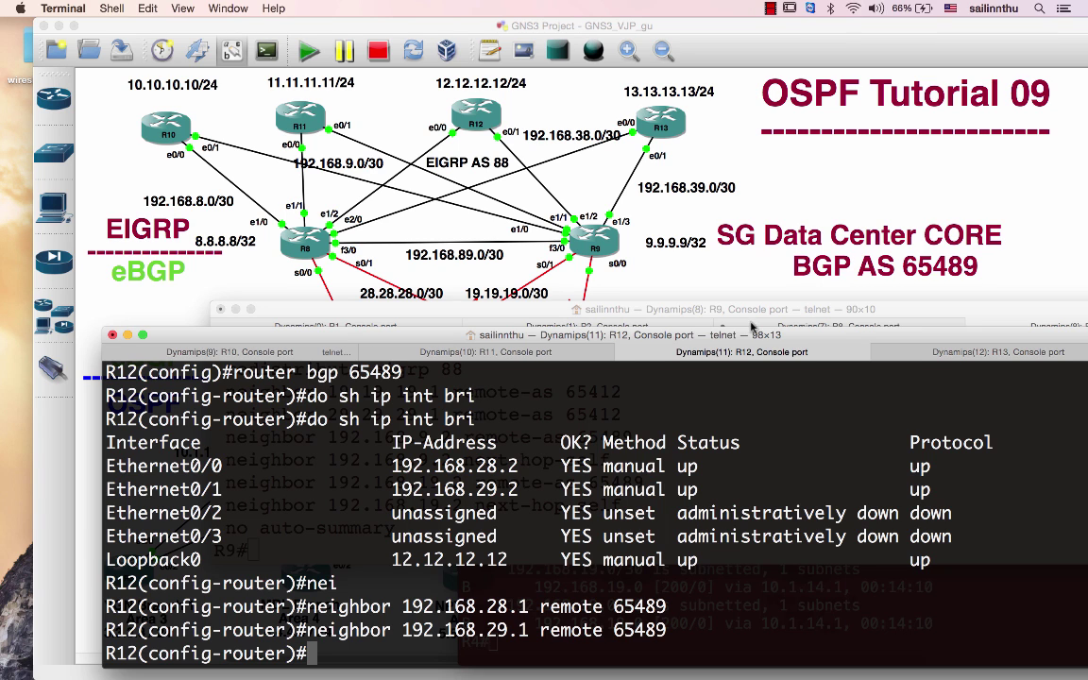
- Enter BGP router configuration for AS 65489 on R8
{"action": "left_click", "coordinate": [794, 331]}
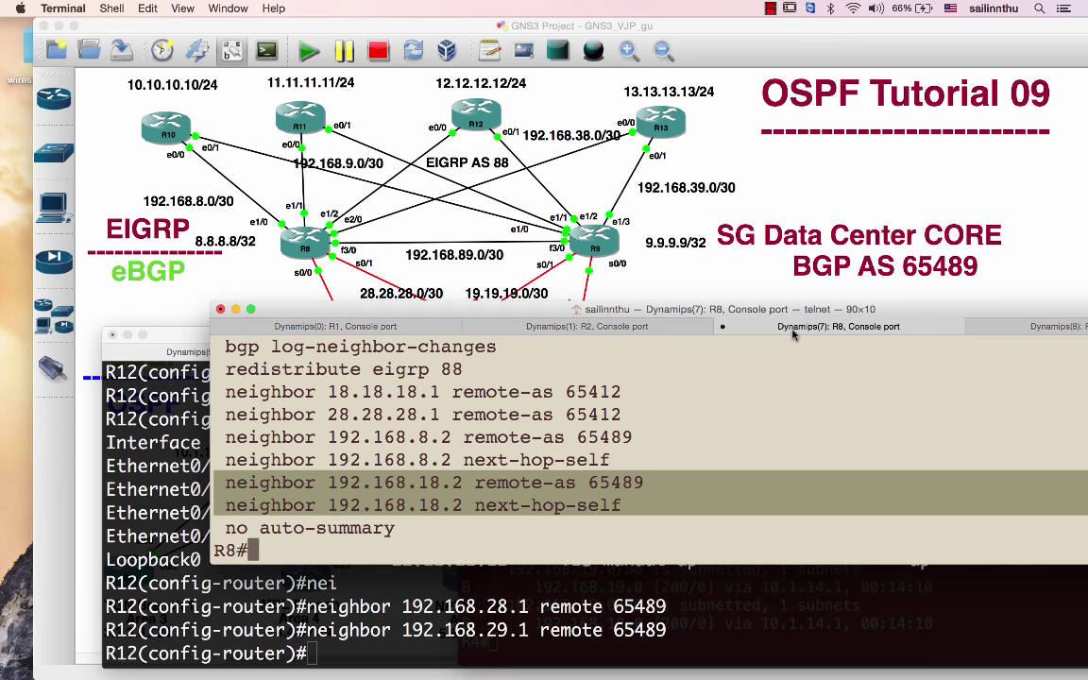
{"action": "key", "text": "Return"}
{"action": "type", "text": "conf t"}
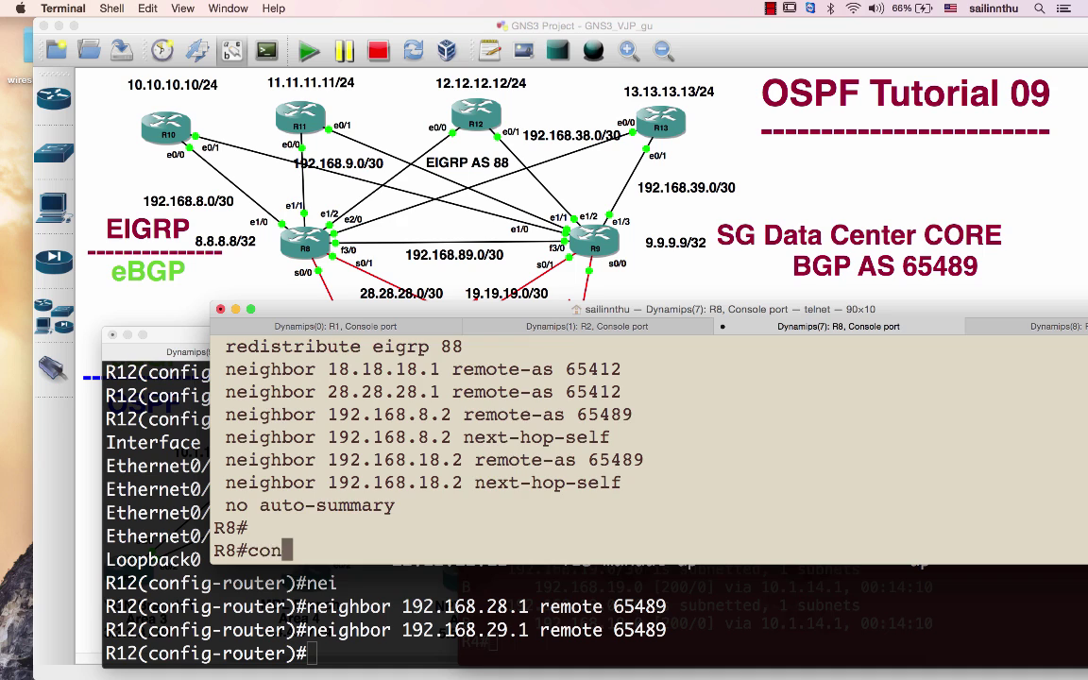
{"action": "key", "text": "Return"}
{"action": "type", "text": "router bg"}
{"action": "key", "text": "Tab"}
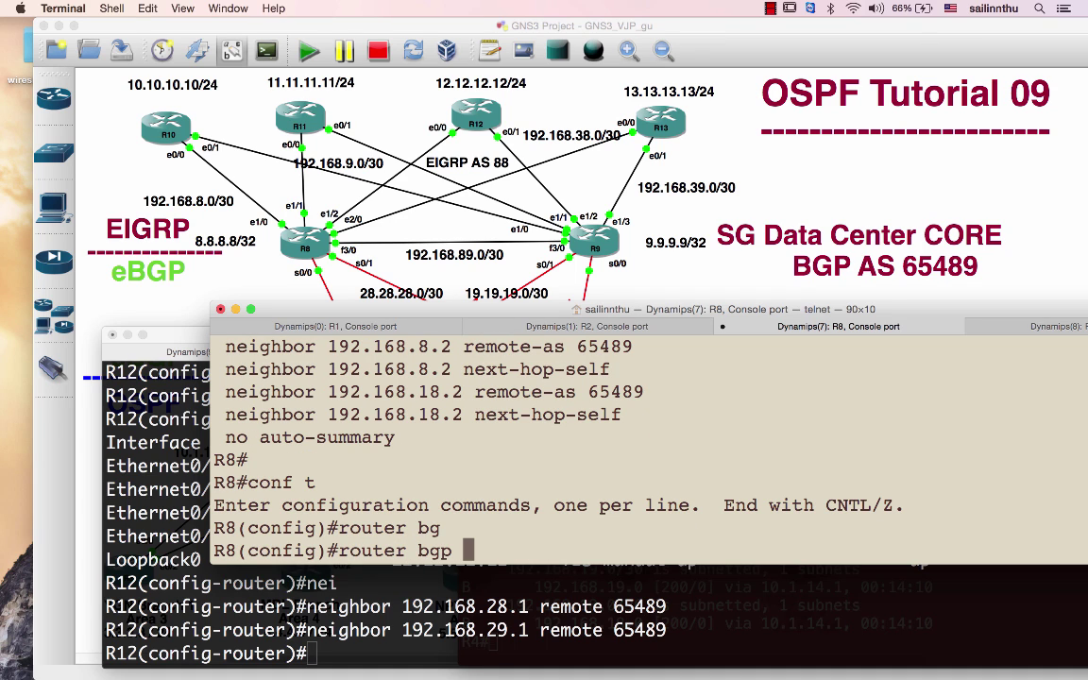
{"action": "type", "text": "65489"}
{"action": "key", "text": "Return"}
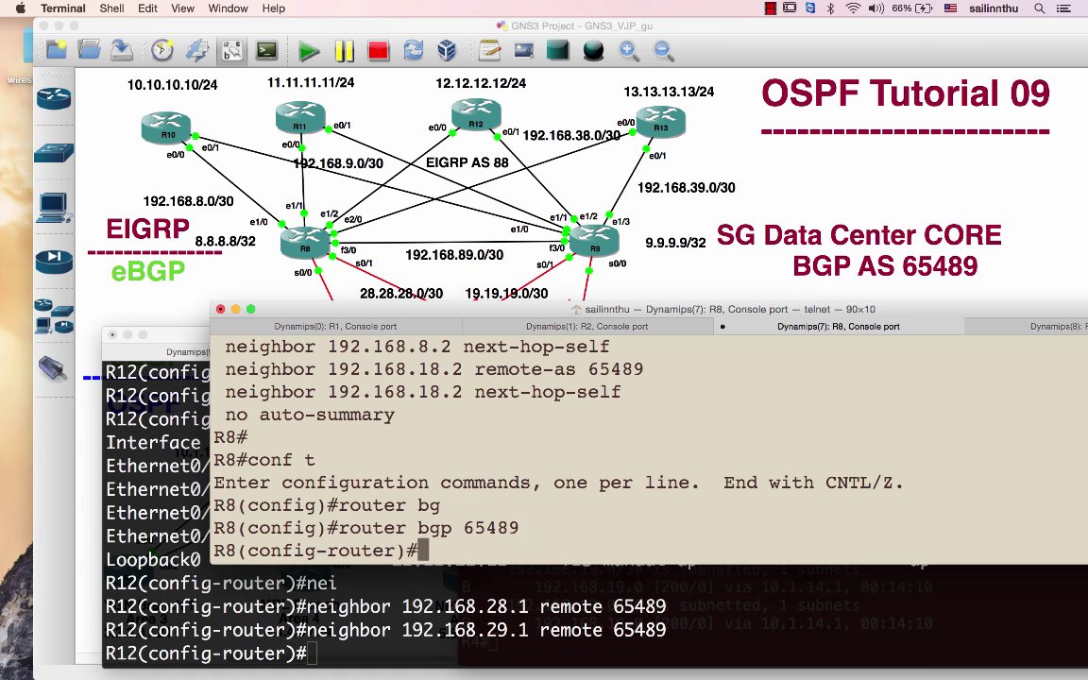
- Add BGP neighbor 192.168.28.2 with remote AS 65489 on R8
{"action": "type", "text": "nei"}
{"action": "key", "text": "Tab"}
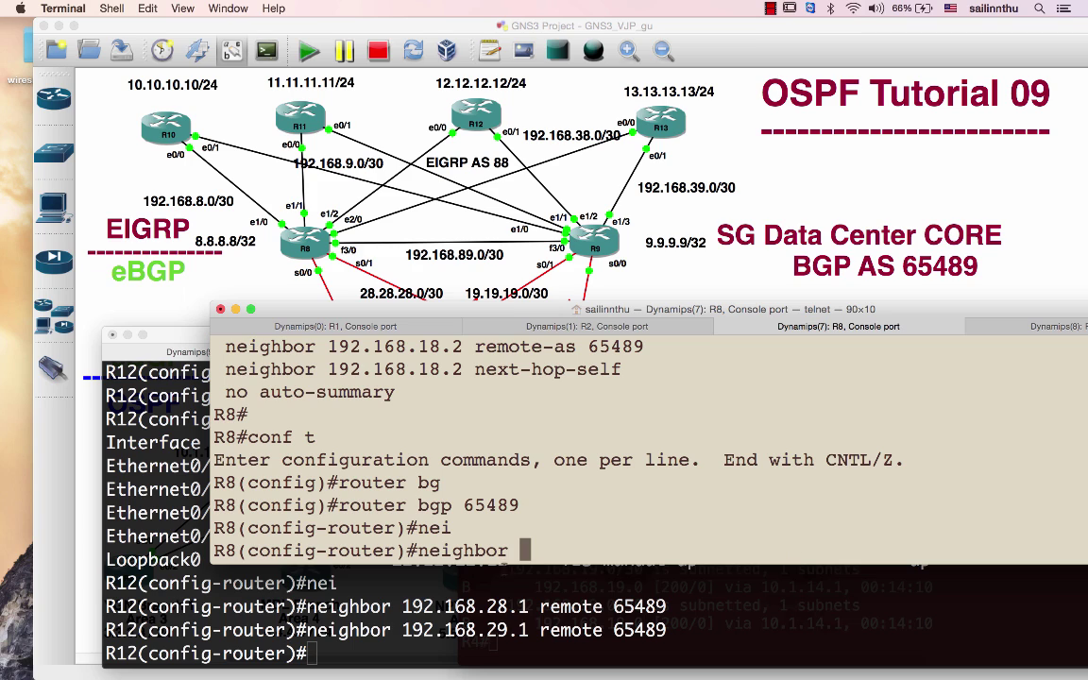
{"action": "type", "text": "192.168."}
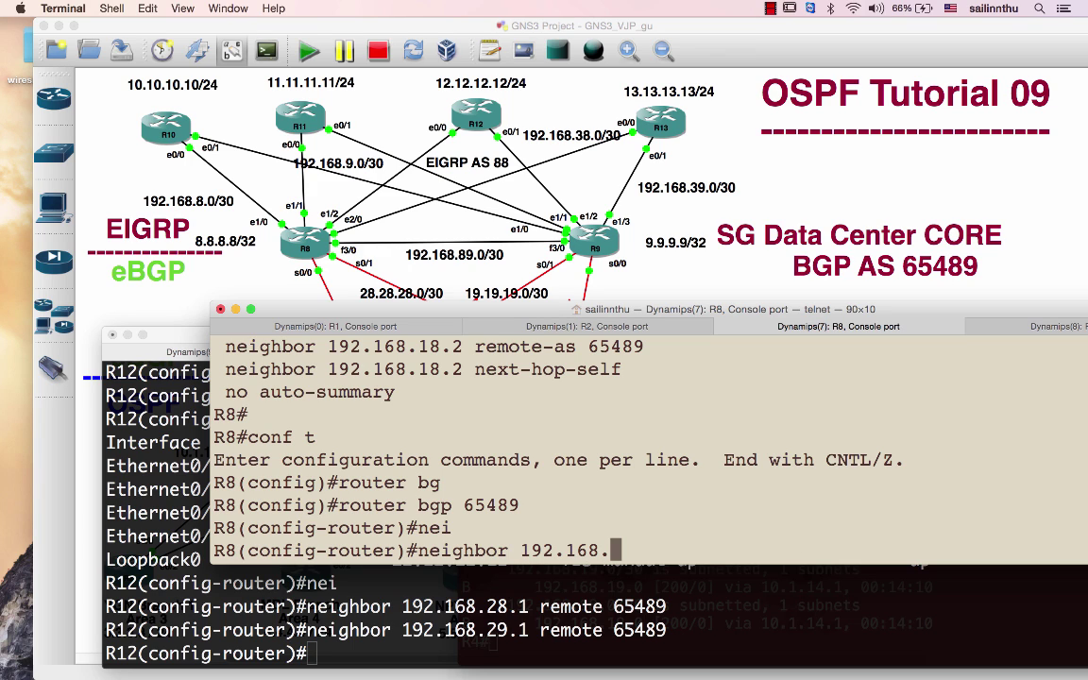
{"action": "type", "text": "28.2 remot"}
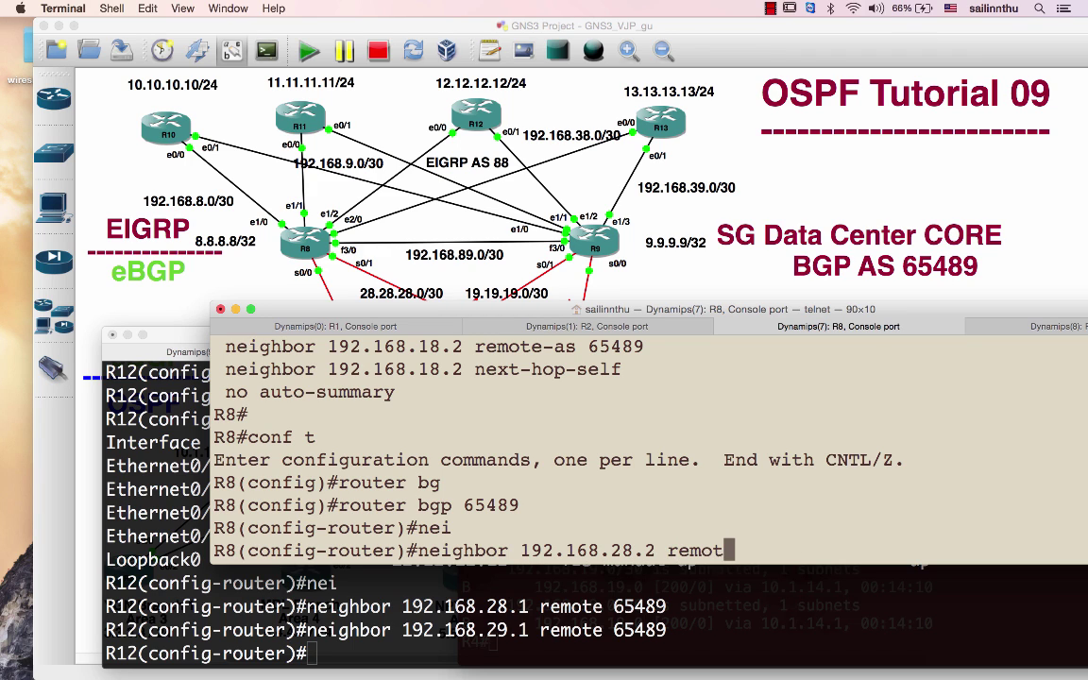
{"action": "type", "text": "e 65489"}
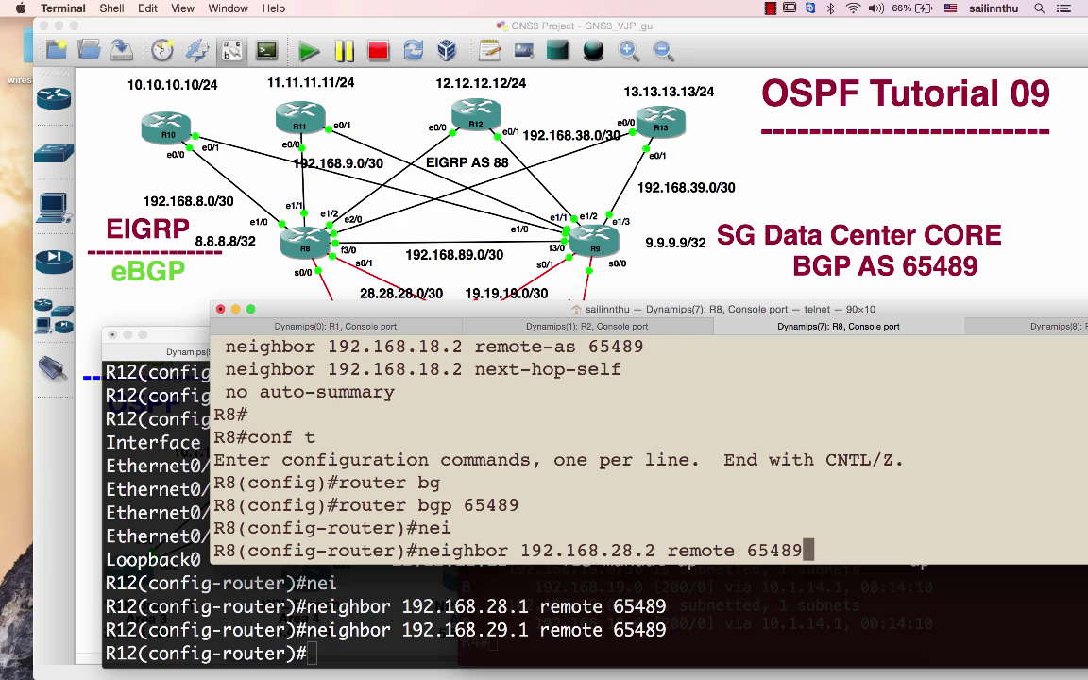
{"action": "key", "text": "Return"}
- Recall the 192.168.28.2 neighbor command on R8 and strip its remote AS part for reuse
{"action": "key", "text": "Up"}
{"action": "key", "text": "BackSpace"}
{"action": "key", "text": "BackSpace"}
{"action": "key", "text": "BackSpace"}
{"action": "key", "text": "BackSpace"}
{"action": "key", "text": "BackSpace"}
{"action": "key", "text": "BackSpace"}
{"action": "key", "text": "BackSpace"}
{"action": "key", "text": "BackSpace"}
{"action": "key", "text": "BackSpace"}
{"action": "key", "text": "BackSpace"}
{"action": "key", "text": "BackSpace"}
{"action": "key", "text": "BackSpace"}
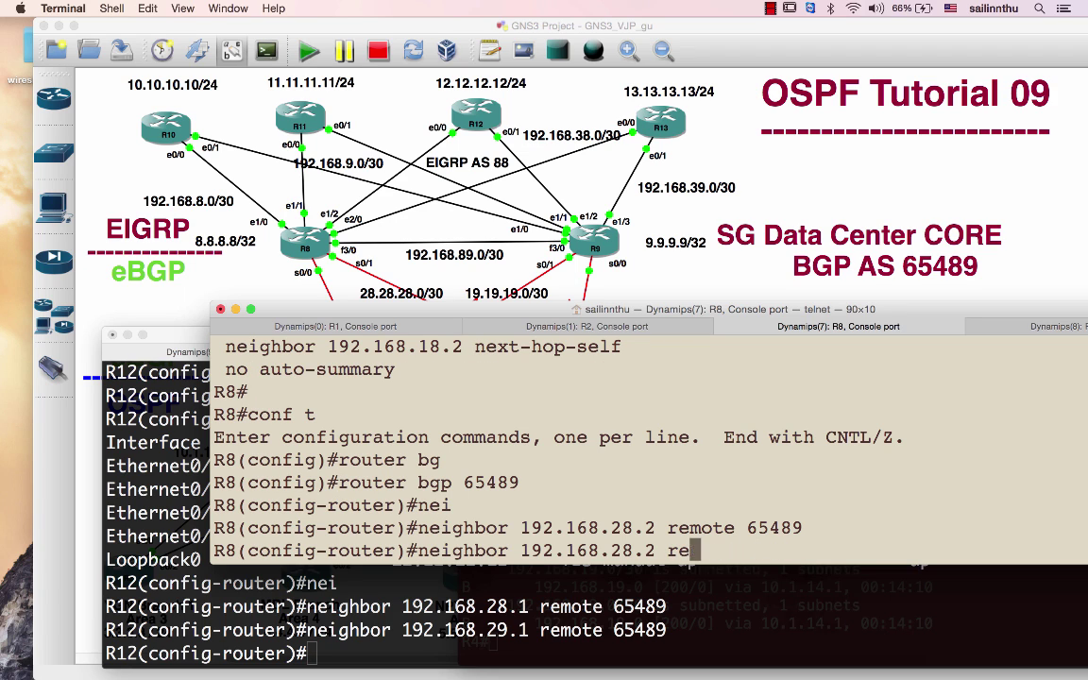
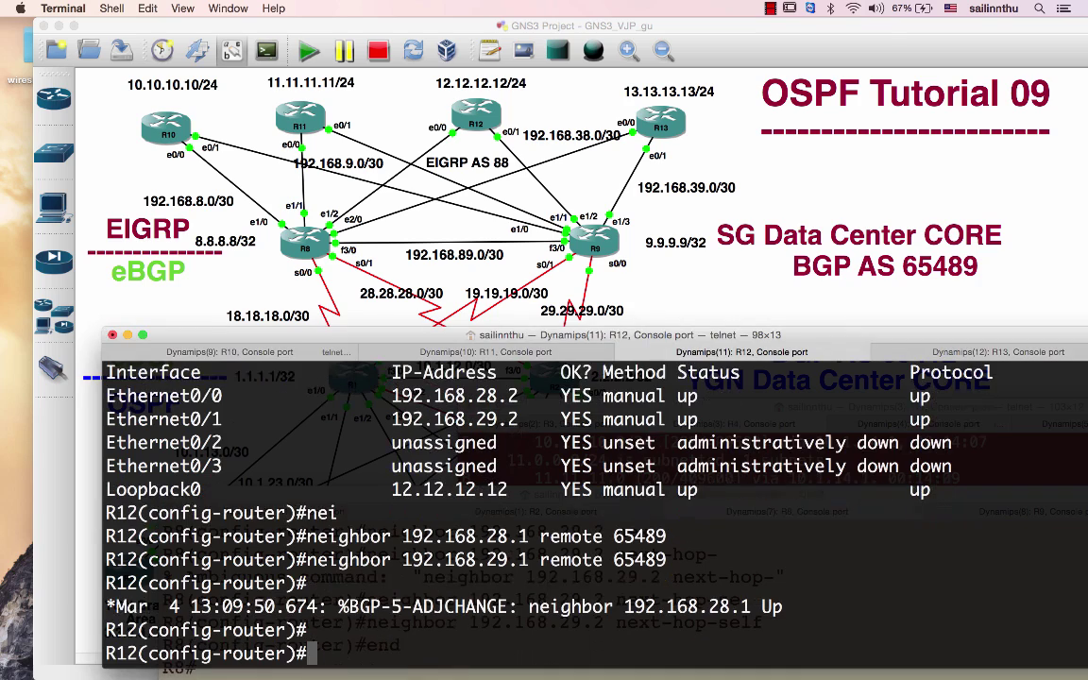
- Exit configuration mode on R12 and display its BGP summary with sh ip bgp summary
{"action": "type", "text": "end"}
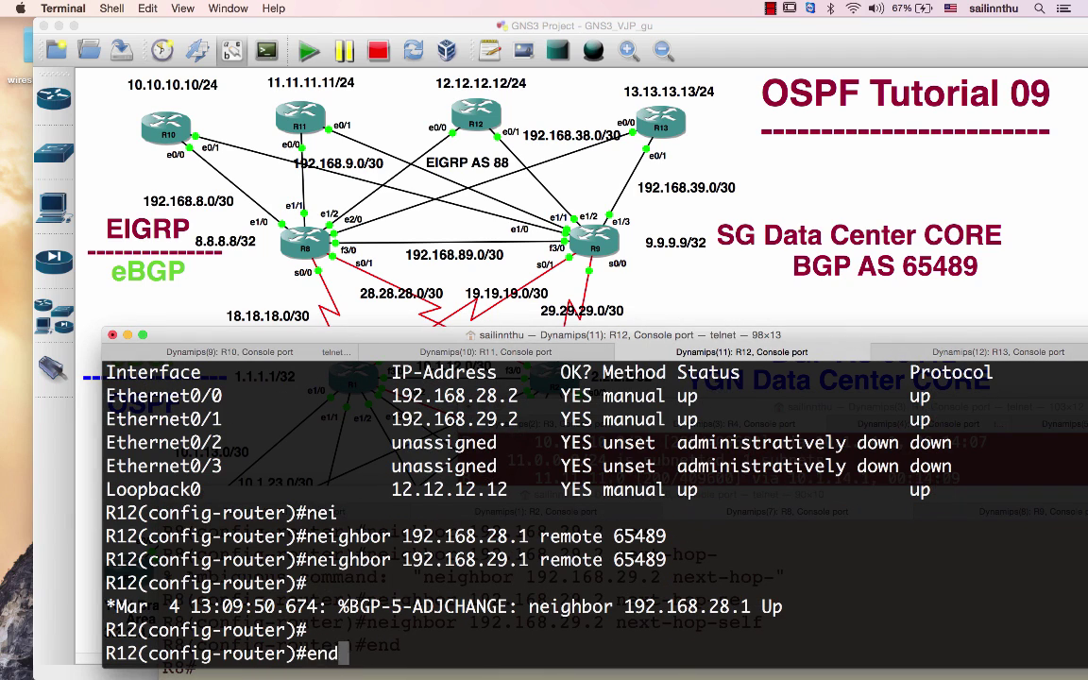
{"action": "key", "text": "Return"}
{"action": "type", "text": "sh ip bgp su"}
{"action": "key", "text": "Tab"}
{"action": "key", "text": "Return"}
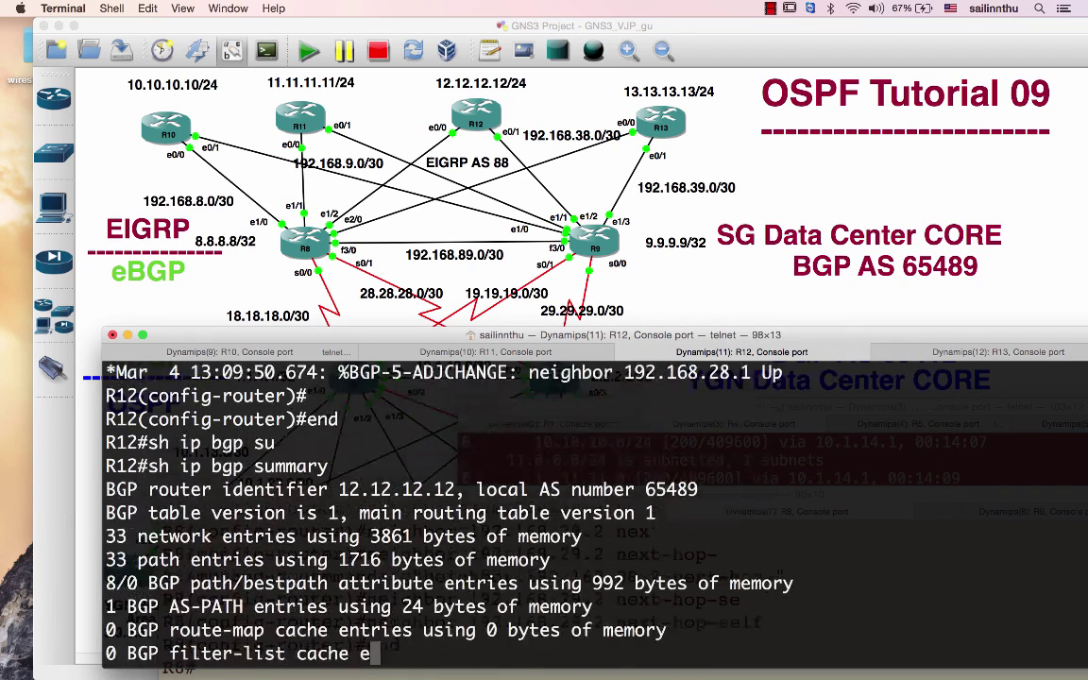
{"action": "key", "text": "Return"}
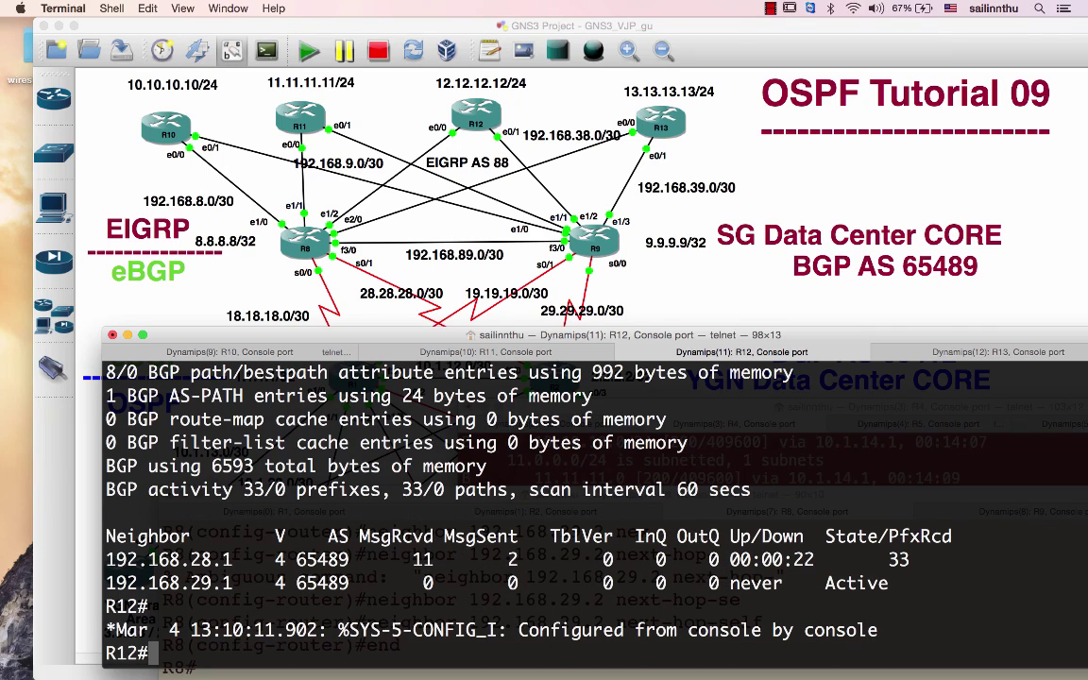
- Display R12's BGP routes with sh ip route bgp, running the check twice
{"action": "type", "text": "sh ip route b"}
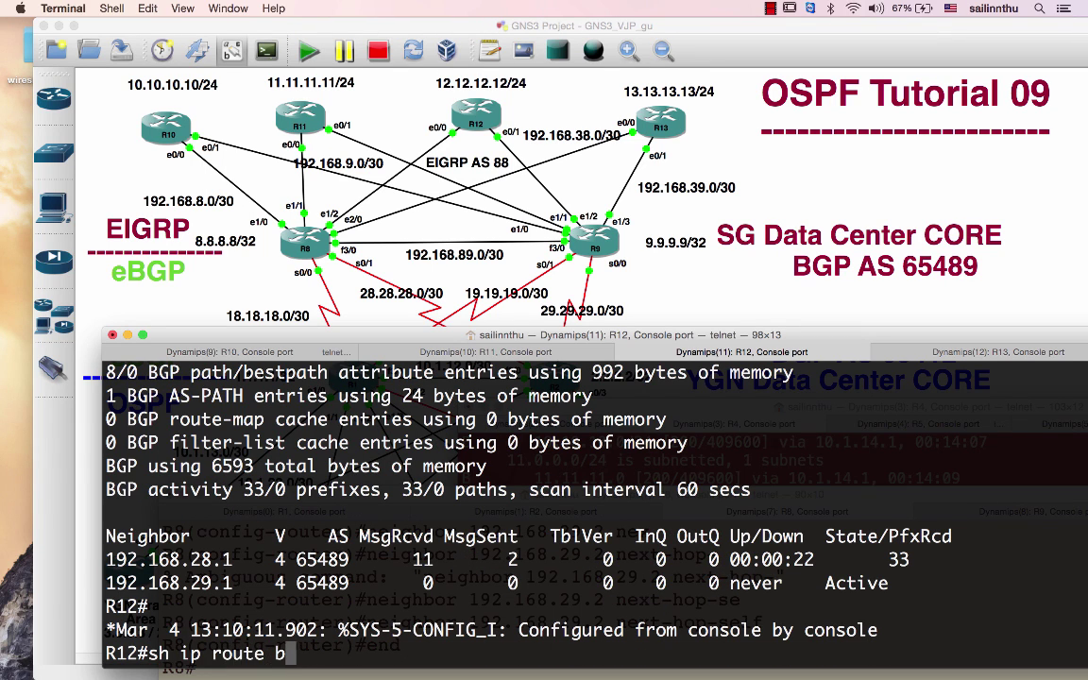
{"action": "type", "text": "g"}
{"action": "key", "text": "Tab"}
{"action": "key", "text": "Return"}
{"action": "key", "text": "Up"}
{"action": "key", "text": "Return"}
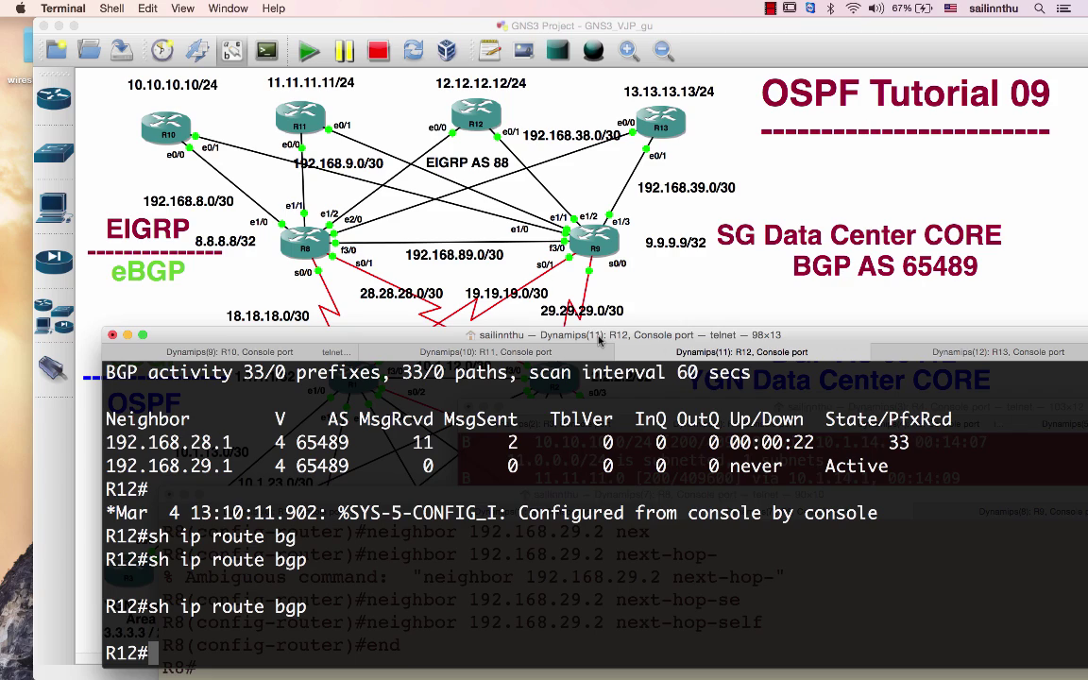
- Arrange the R12 and R8 terminal windows so both are visible, and switch from R8 to the R9 console
{"action": "left_click_drag", "start_coordinate": [593, 336], "coordinate": [617, 100]}
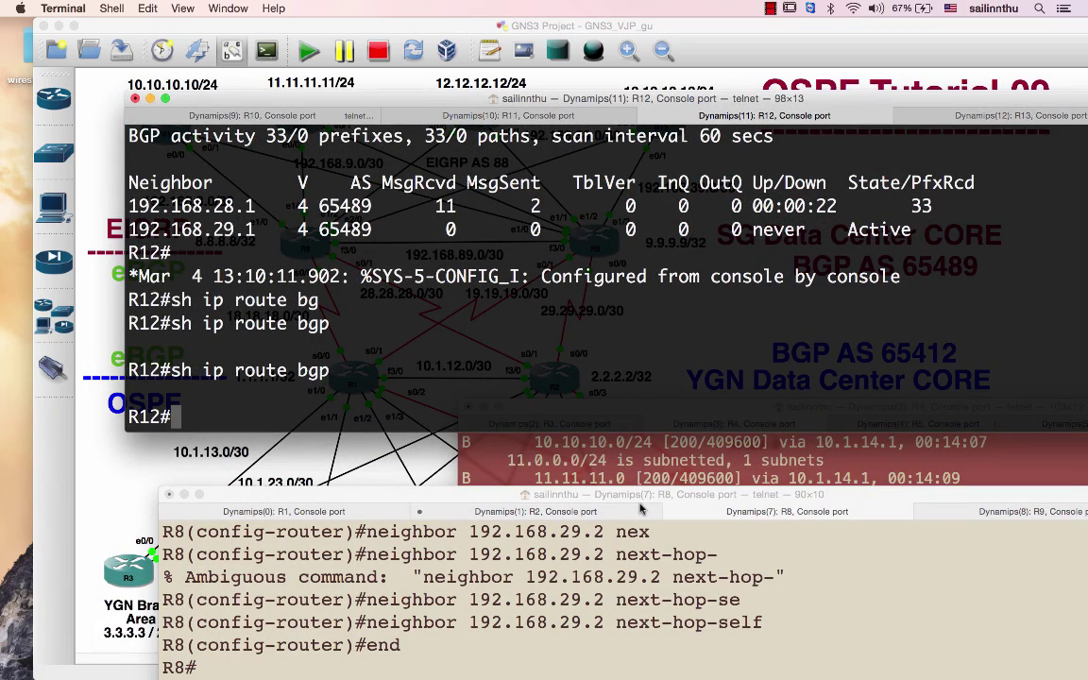
{"action": "left_click_drag", "start_coordinate": [646, 498], "coordinate": [646, 409]}
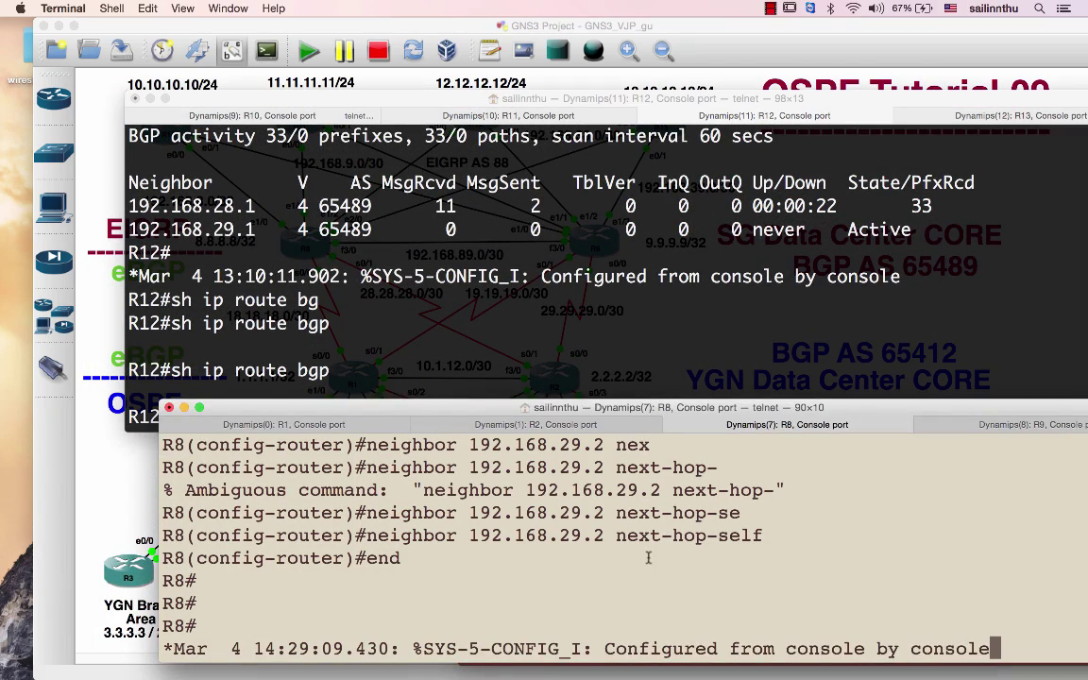
{"action": "key", "text": "Return"}
{"action": "key", "text": "super+shift+bracketright"}
{"action": "key", "text": "Return"}
{"action": "key", "text": "Return"}
{"action": "key", "text": "Return"}
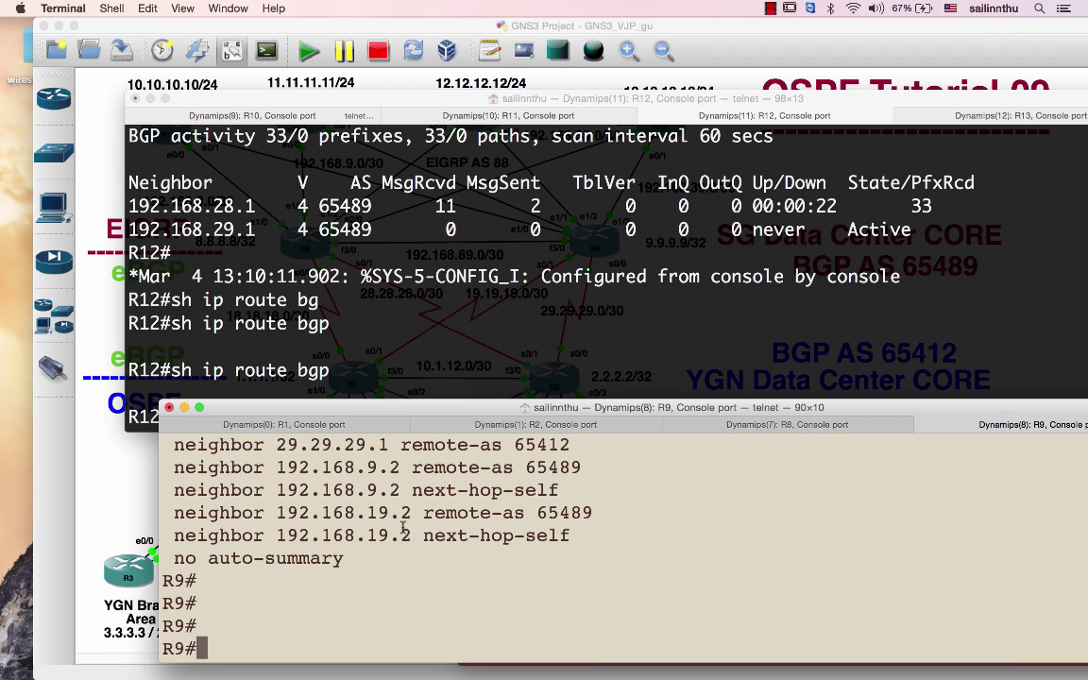
- Display R12's interface IP address summary with sh ip int brief
{"action": "left_click", "coordinate": [526, 300]}
{"action": "type", "text": "sh ip it br"}
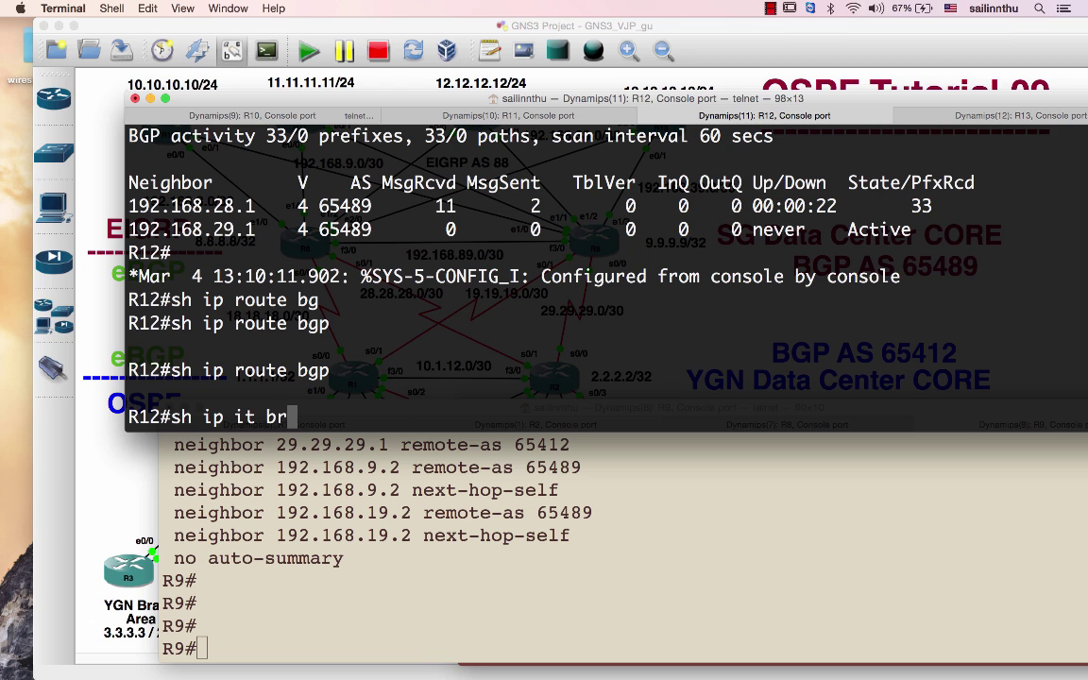
{"action": "key", "text": "BackSpace"}
{"action": "key", "text": "BackSpace"}
{"action": "key", "text": "BackSpace"}
{"action": "key", "text": "BackSpace"}
{"action": "type", "text": "nt bri"}
{"action": "key", "text": "Tab"}
{"action": "key", "text": "Return"}
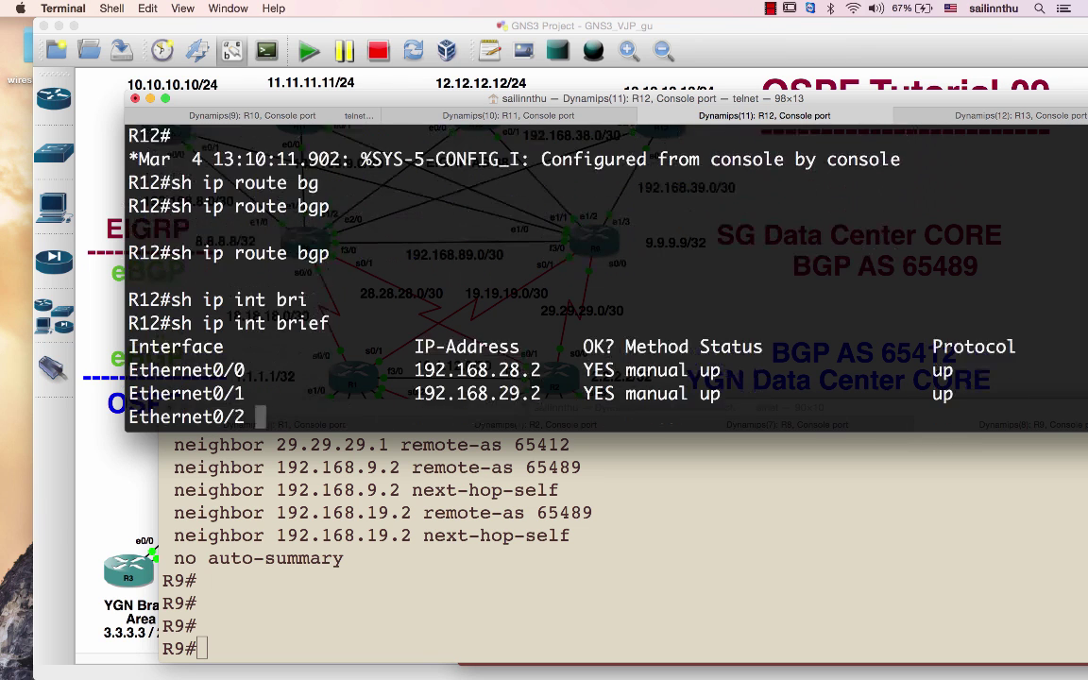
- Display the BGP section of R9's running configuration with sh run | s bgp
{"action": "left_click", "coordinate": [390, 513]}
{"action": "type", "text": "sh"}
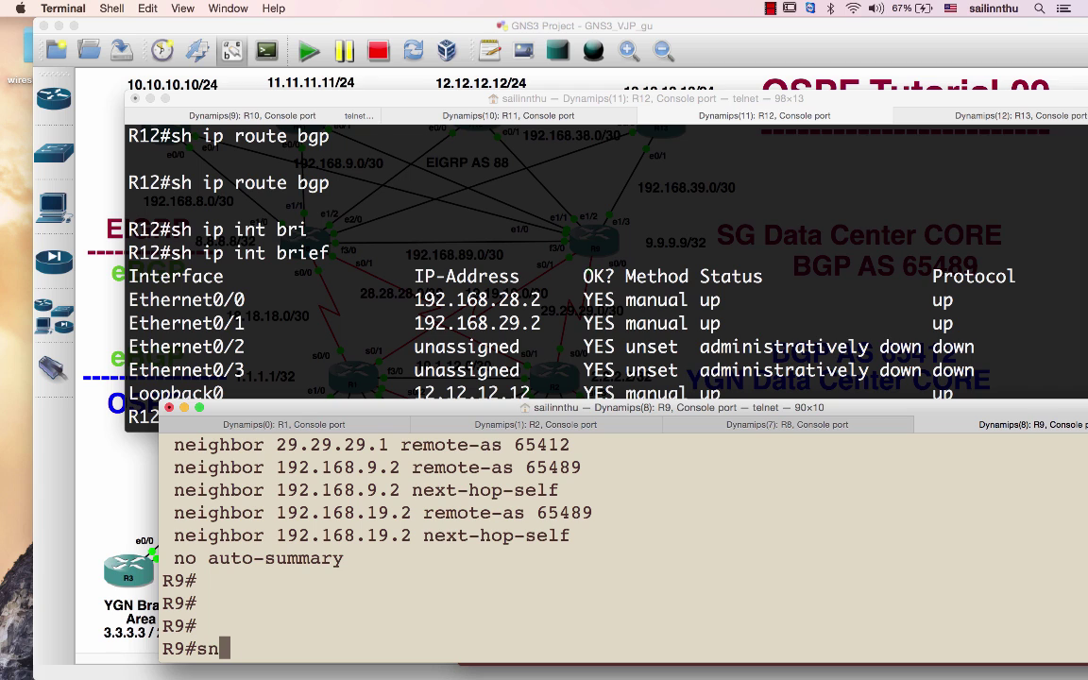
{"action": "type", "text": " run | s bgp"}
{"action": "key", "text": "Return"}
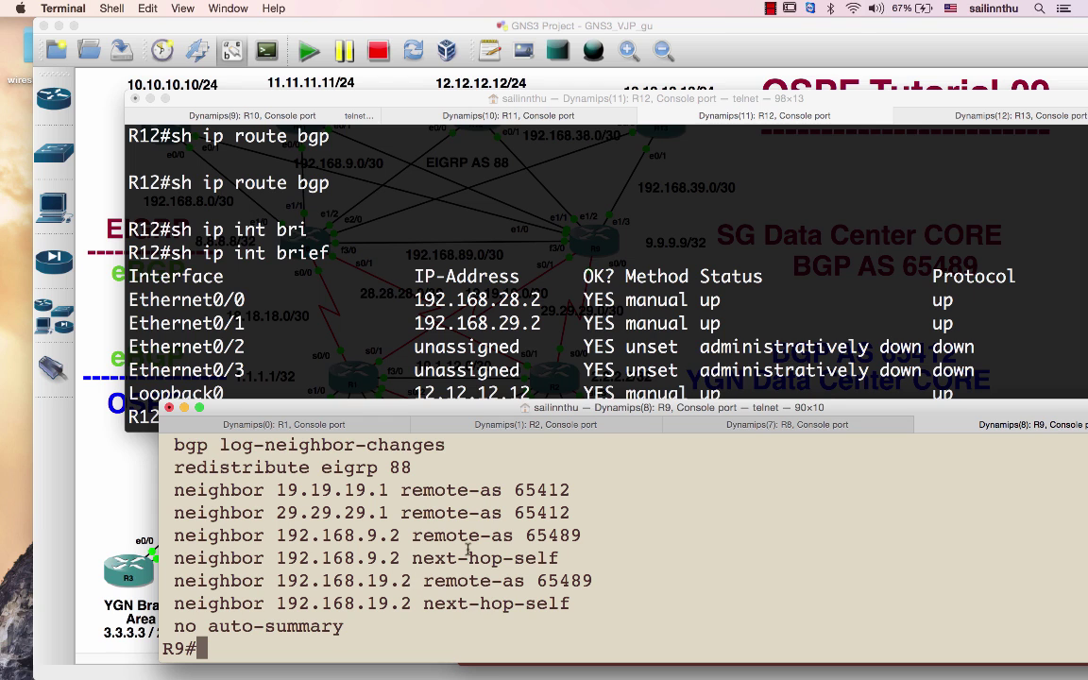
- Display the BGP section of R8's running configuration to check its neighbor entries
{"action": "key", "text": "super+shift+bracketleft"}
{"action": "scroll", "coordinate": [671, 529], "scroll_direction": "up", "scroll_amount": 2}
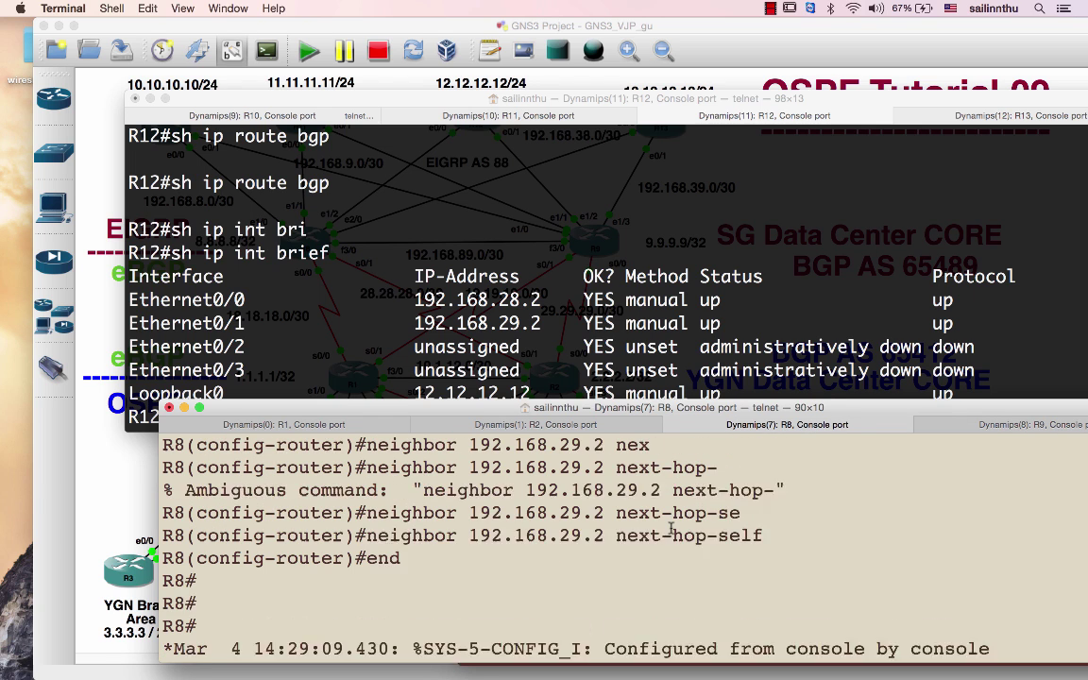
{"action": "scroll", "coordinate": [671, 529], "scroll_direction": "up", "scroll_amount": 3}
{"action": "scroll", "coordinate": [671, 530], "scroll_direction": "down", "scroll_amount": 3}
{"action": "key", "text": "Return"}
{"action": "key", "text": "Return"}
{"action": "type", "text": "sho ru"}
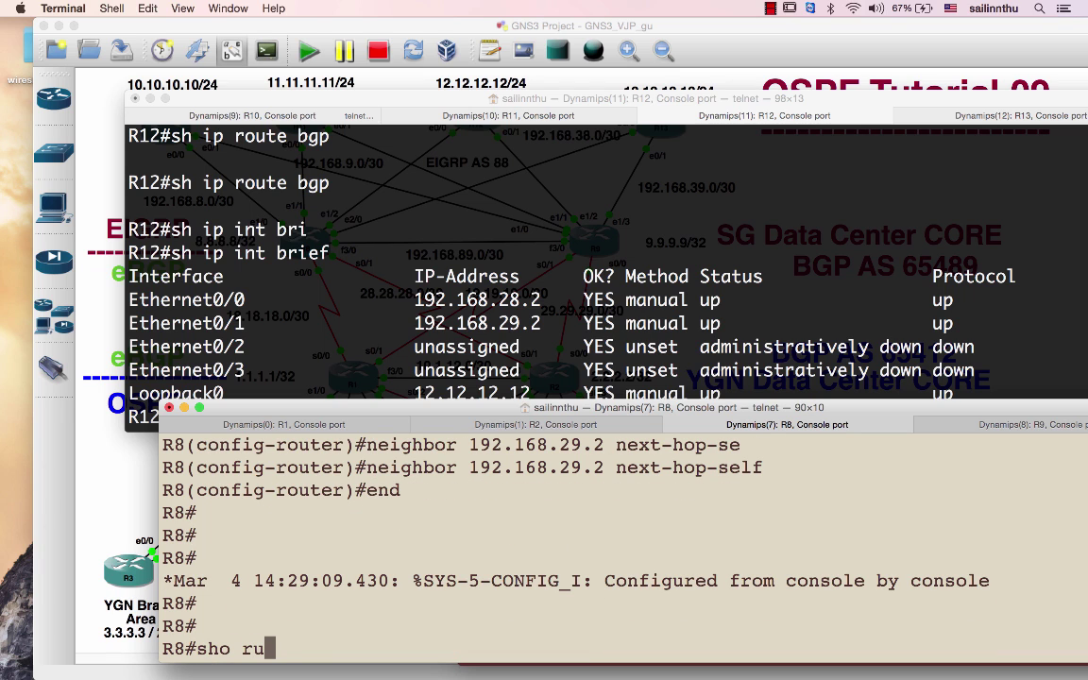
{"action": "type", "text": "n | s bgp"}
{"action": "key", "text": "Return"}
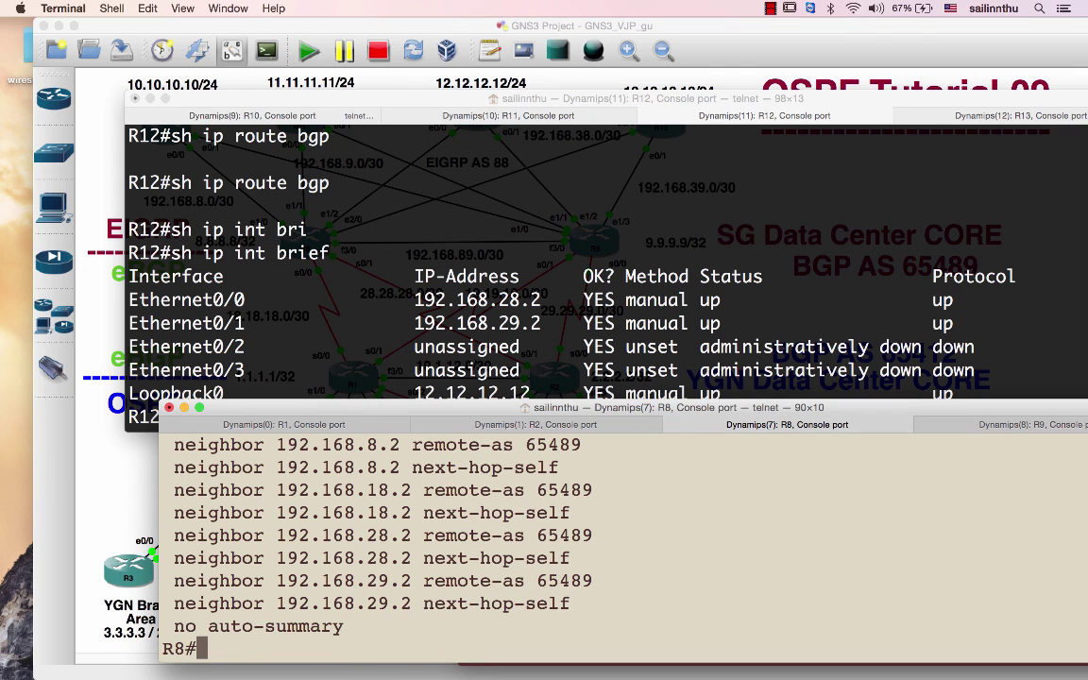
- Reenter BGP router configuration for AS 65489 on R8 from global configuration mode
{"action": "type", "text": "conf t"}
{"action": "key", "text": "Return"}
{"action": "type", "text": "router bg"}
{"action": "key", "text": "Tab"}
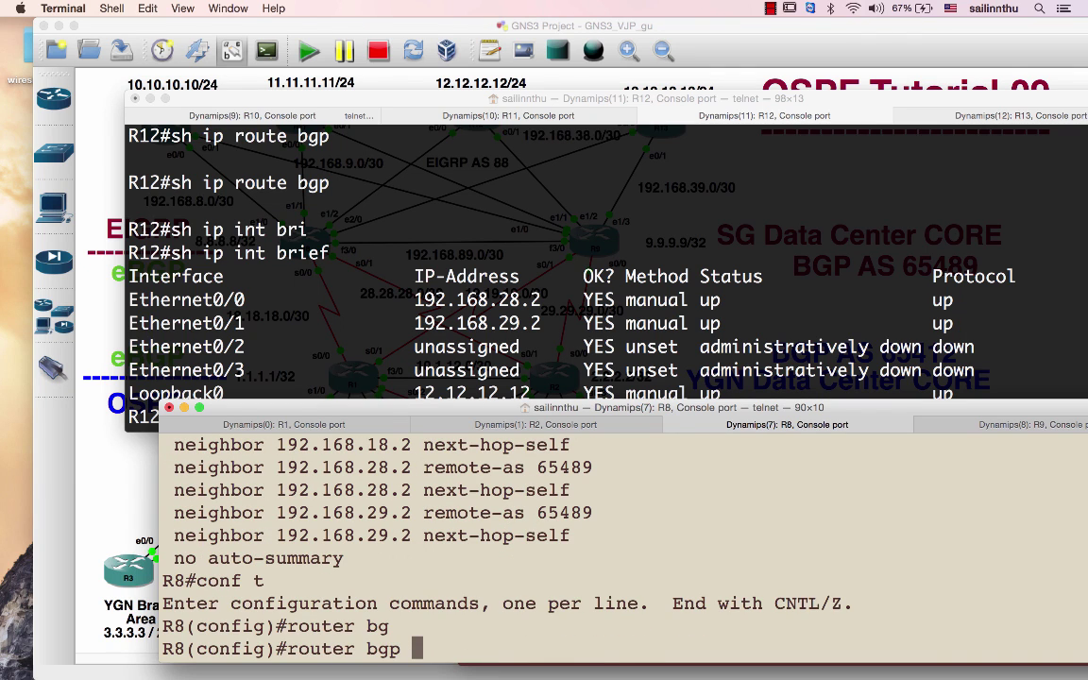
{"action": "type", "text": "65489"}
{"action": "key", "text": "Return"}
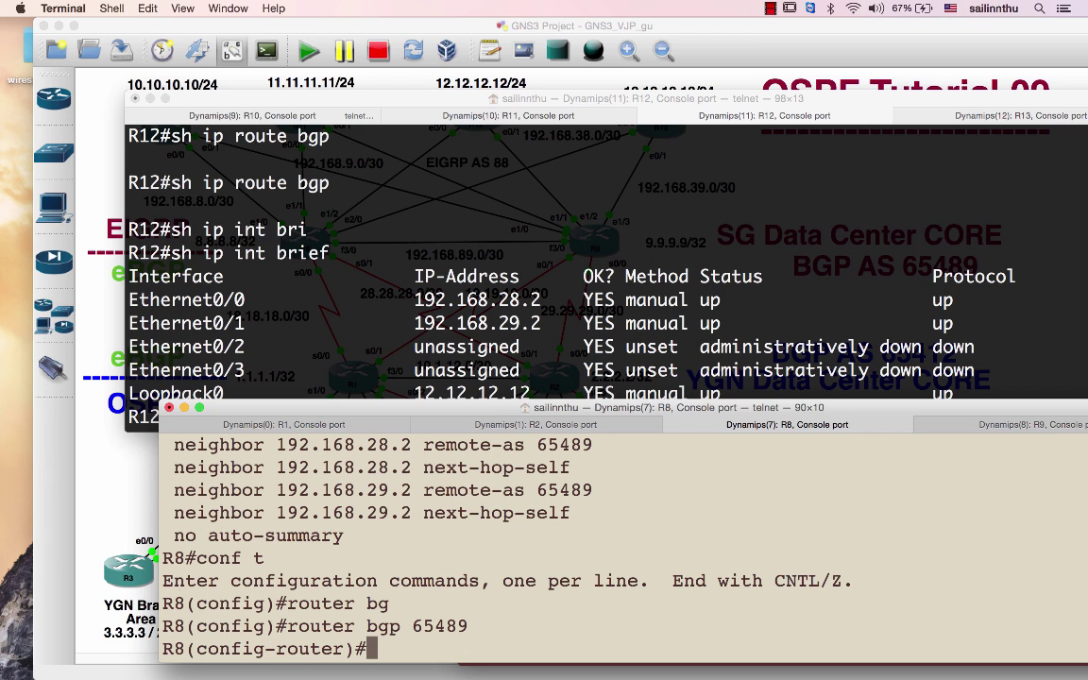
- Copy the remote-as and next-hop-self lines for neighbor 192.168.29.2 from R8's output and switch to the R9 console
{"action": "left_click_drag", "start_coordinate": [173, 490], "coordinate": [578, 512]}
{"action": "key", "text": "super+c"}
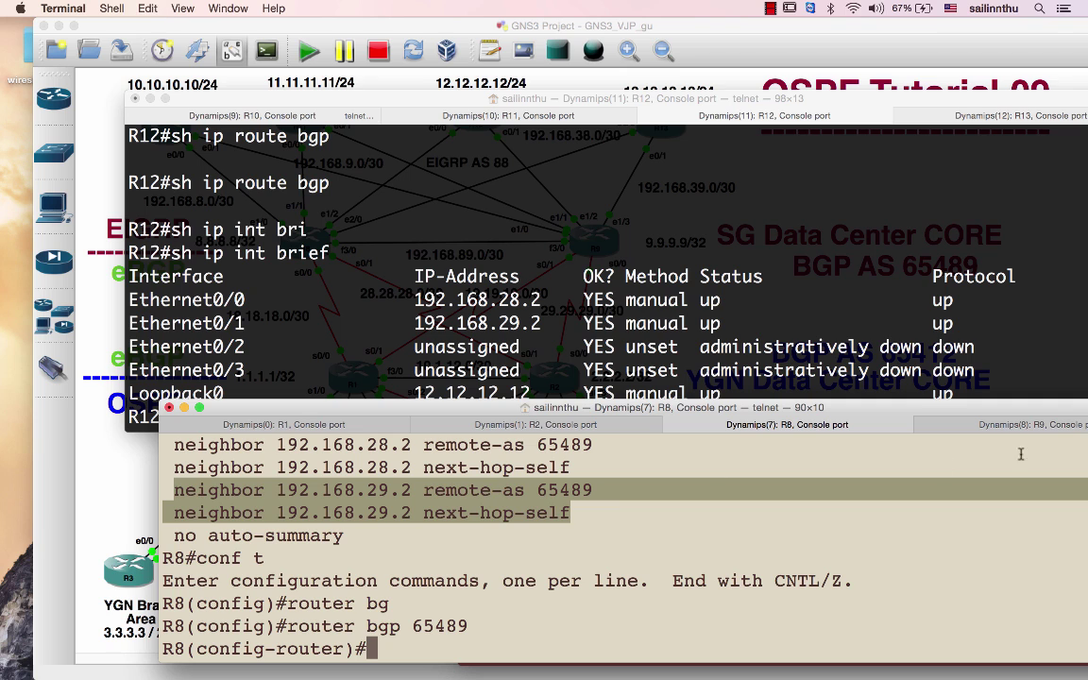
{"action": "key", "text": "super+shift+bracketright"}
{"action": "type", "text": "conf"}
{"action": "key", "text": "Return"}
{"action": "type", "text": "t"}
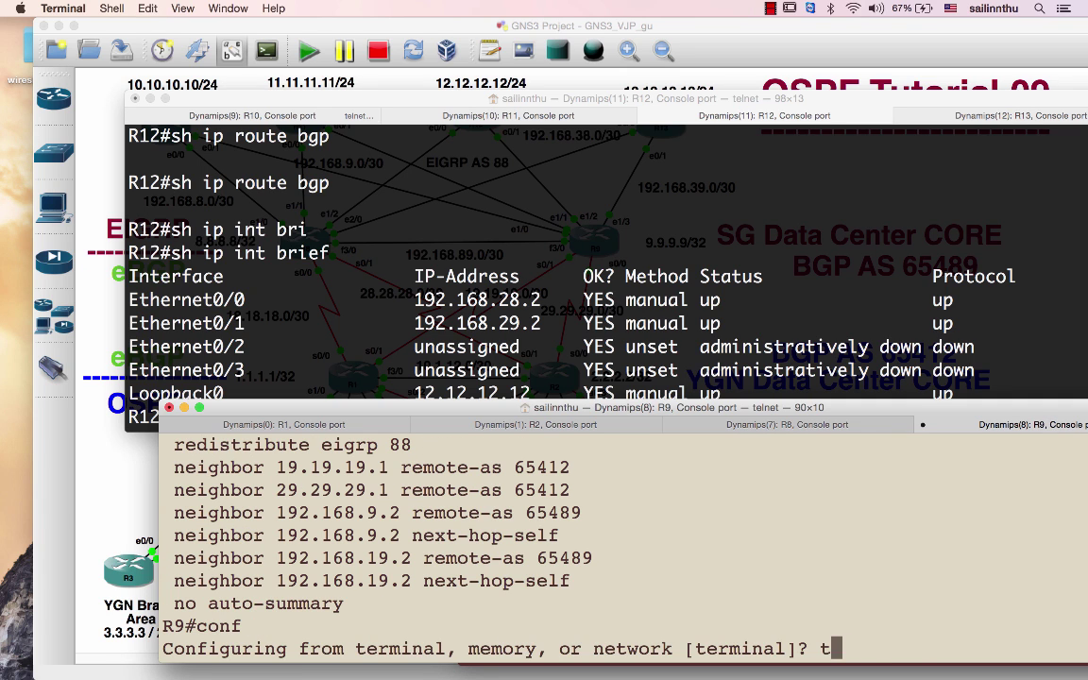
{"action": "type", "text": "oruter"}
{"action": "key", "text": "Return"}
- In R9's BGP AS 65489 configuration, paste the copied remote-as 65489 and next-hop-self lines for neighbor 192.168.29.2, then exit configuration mode
{"action": "type", "text": "conf t"}
{"action": "key", "text": "Return"}
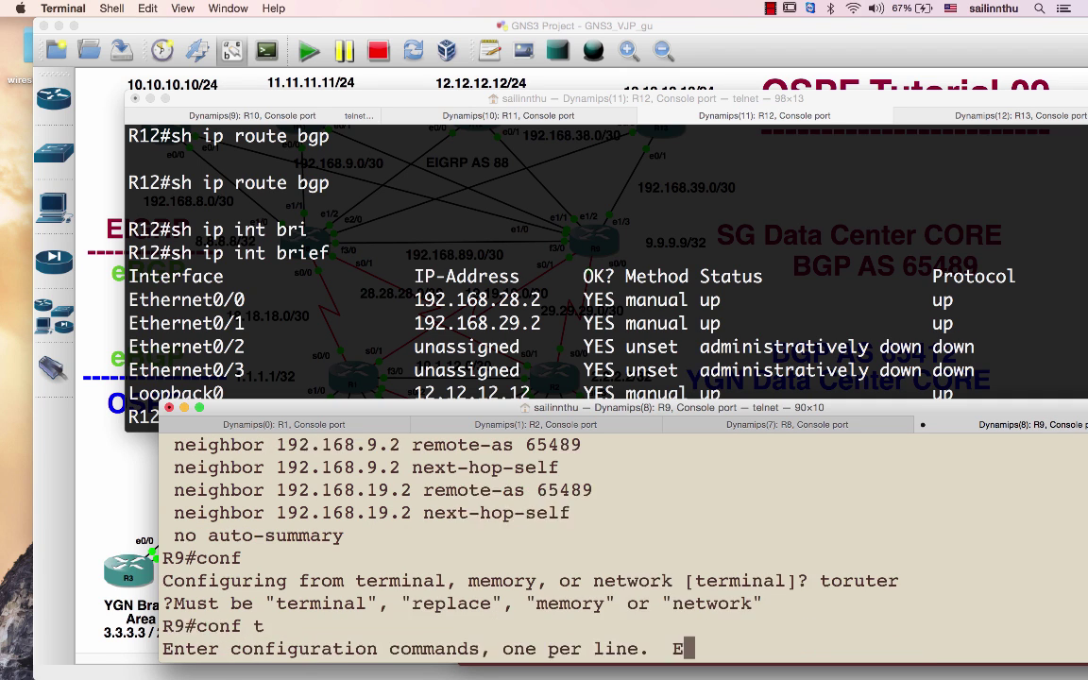
{"action": "type", "text": "router bg"}
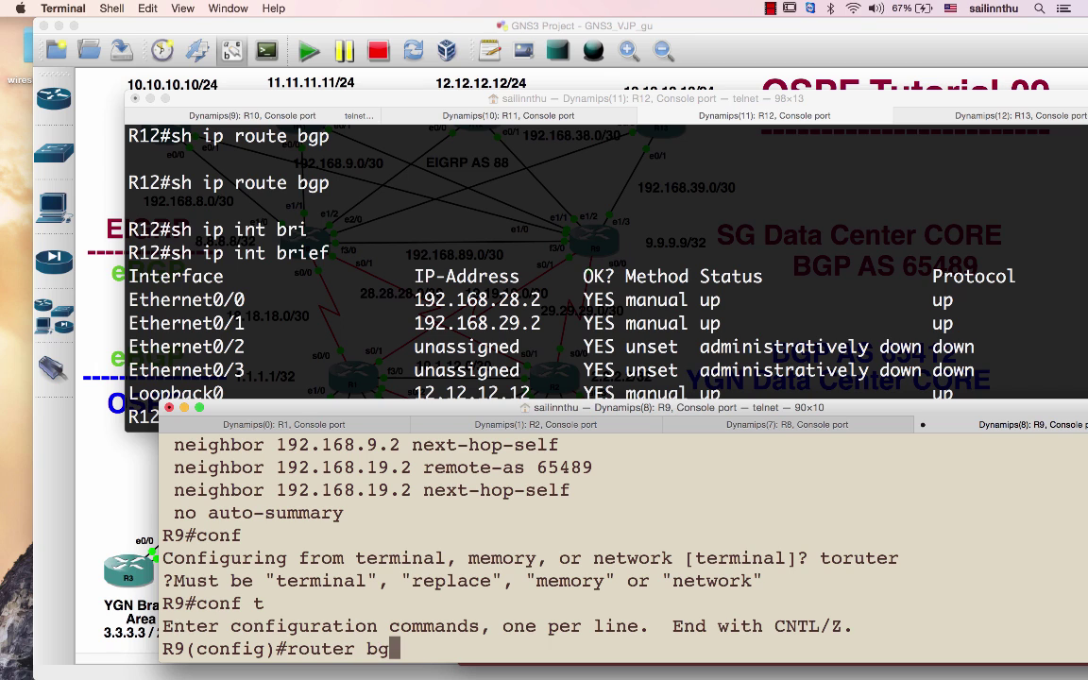
{"action": "key", "text": "Tab"}
{"action": "type", "text": "65489"}
{"action": "key", "text": "Return"}
{"action": "key", "text": "super+v"}
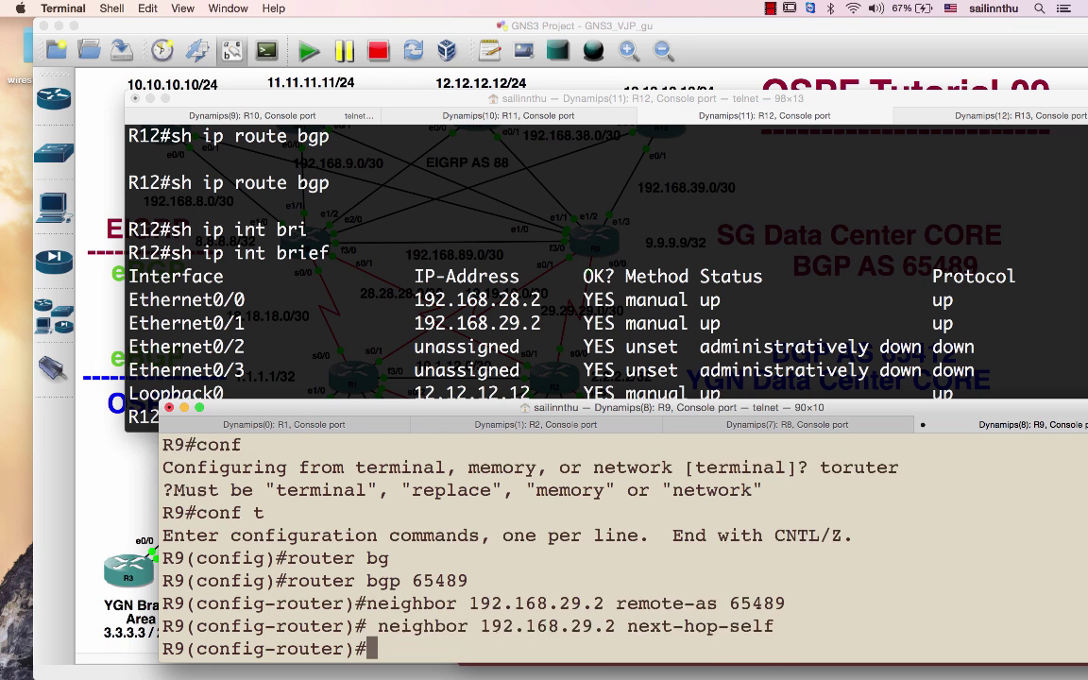
{"action": "type", "text": "end"}
{"action": "key", "text": "Return"}
- On R8, remove the remote-as 65489 and next-hop-self entries for neighbor 192.168.29.2 from BGP AS 65489, and exit configuration mode
{"action": "key", "text": "super+shift+bracketleft"}
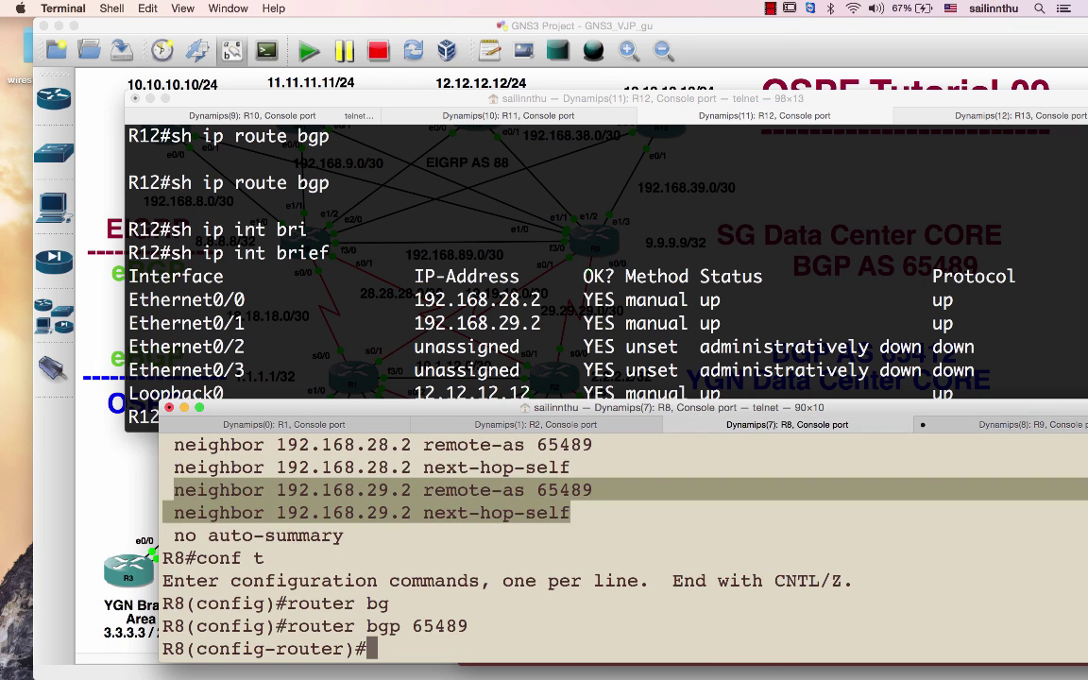
{"action": "type", "text": "no"}
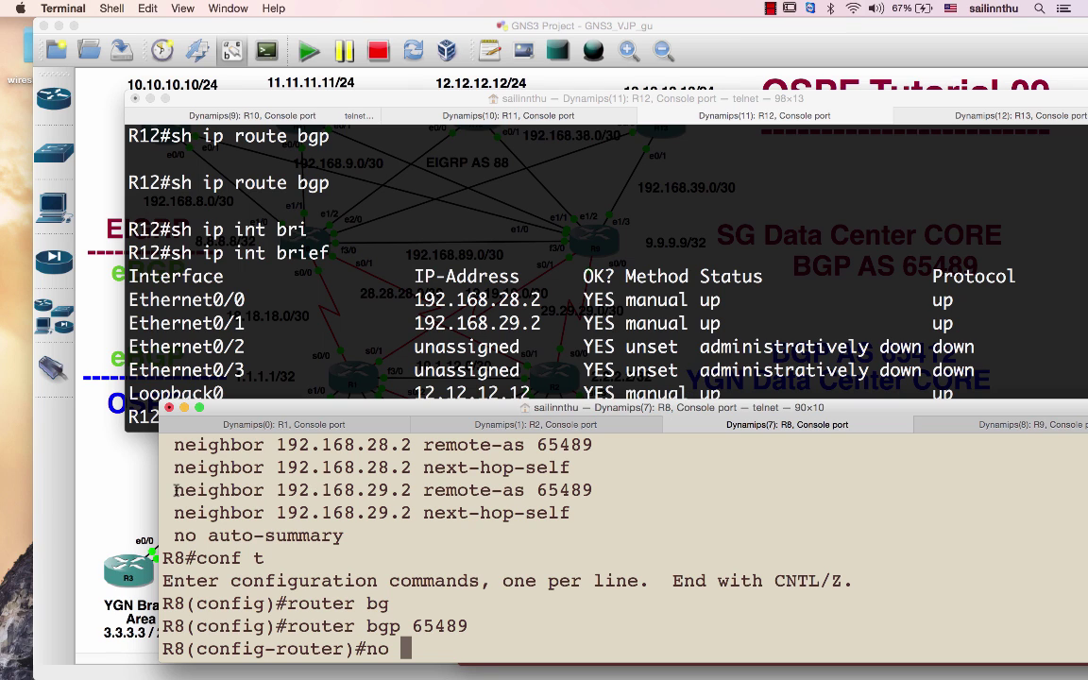
{"action": "left_click_drag", "start_coordinate": [175, 490], "coordinate": [591, 486]}
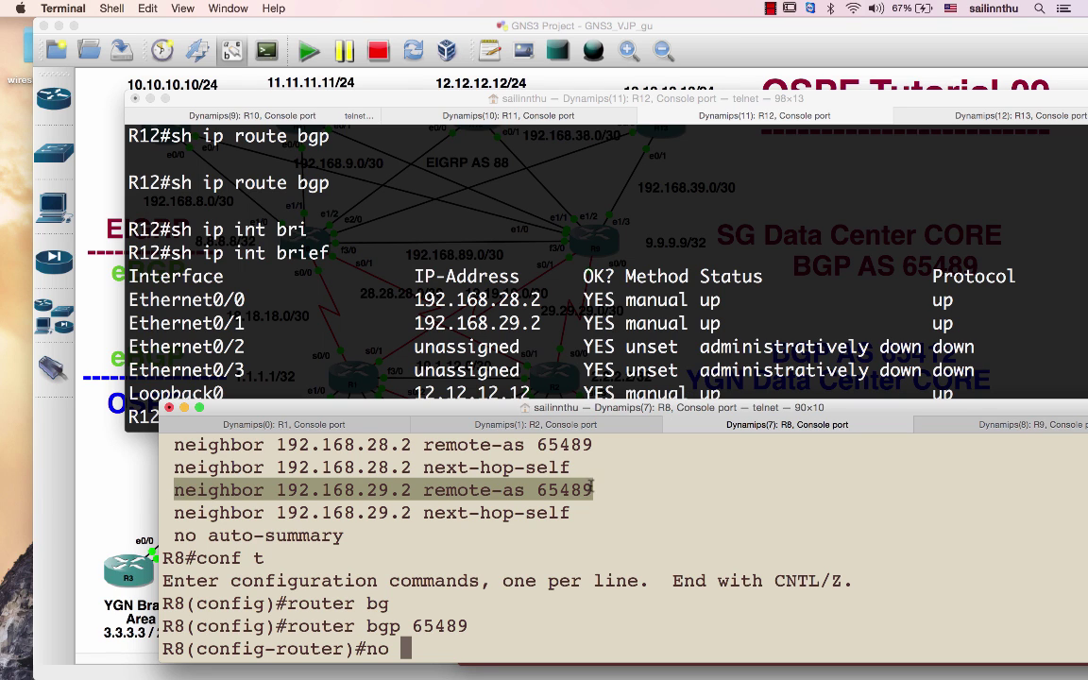
{"action": "type", "text": "neighbor 192.168.29.2 remote-as 65489"}
{"action": "key", "text": "Return"}
{"action": "type", "text": "no"}
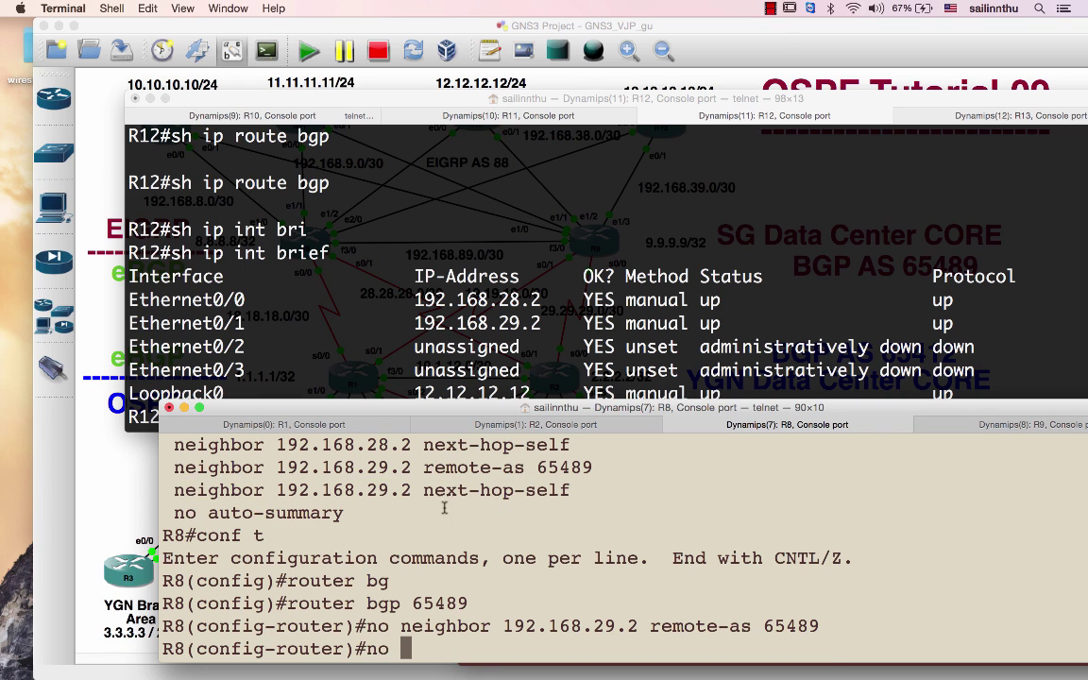
{"action": "left_click_drag", "start_coordinate": [154, 491], "coordinate": [581, 492]}
{"action": "type", "text": "neighbor 192.168.29.2 next-hop-self"}
{"action": "key", "text": "Return"}
{"action": "type", "text": "end"}
{"action": "key", "text": "Return"}
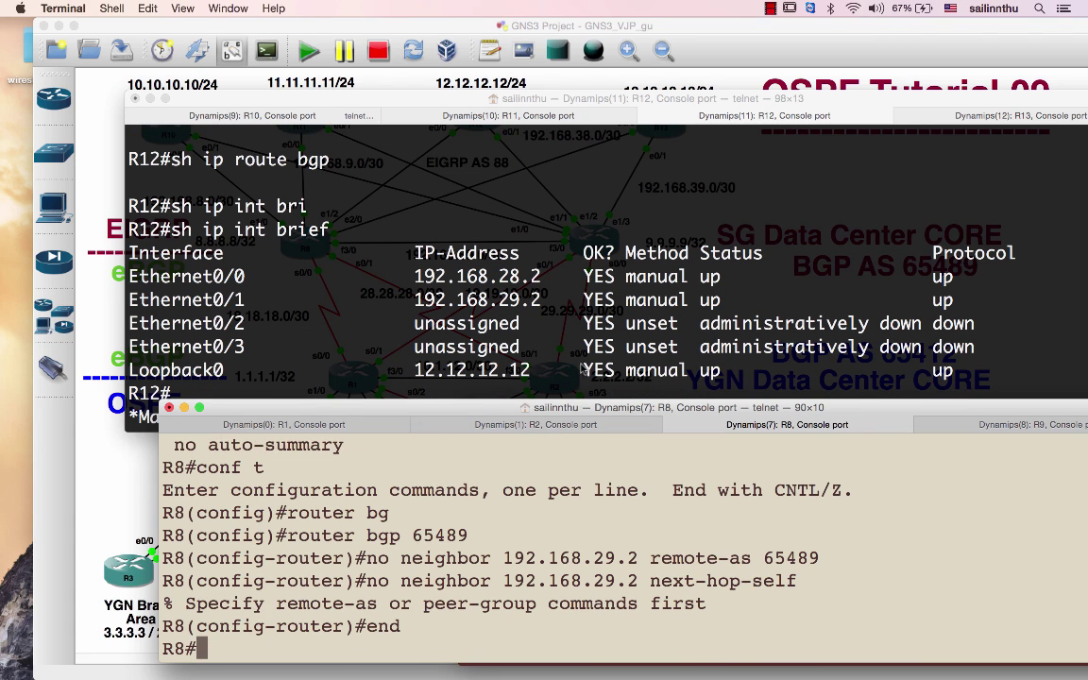
- Display the complete list of BGP routes in R12's routing table
{"action": "left_click", "coordinate": [591, 330]}
{"action": "key", "text": "Return"}
{"action": "type", "text": "sh ip route bg"}
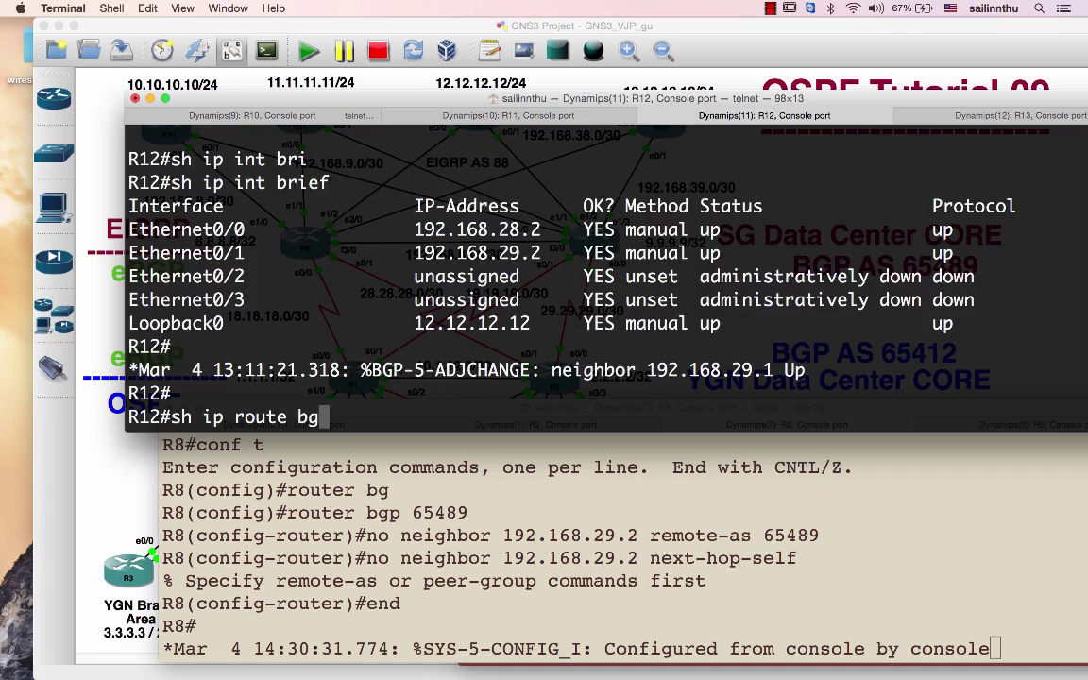
{"action": "key", "text": "Tab"}
{"action": "key", "text": "Return"}
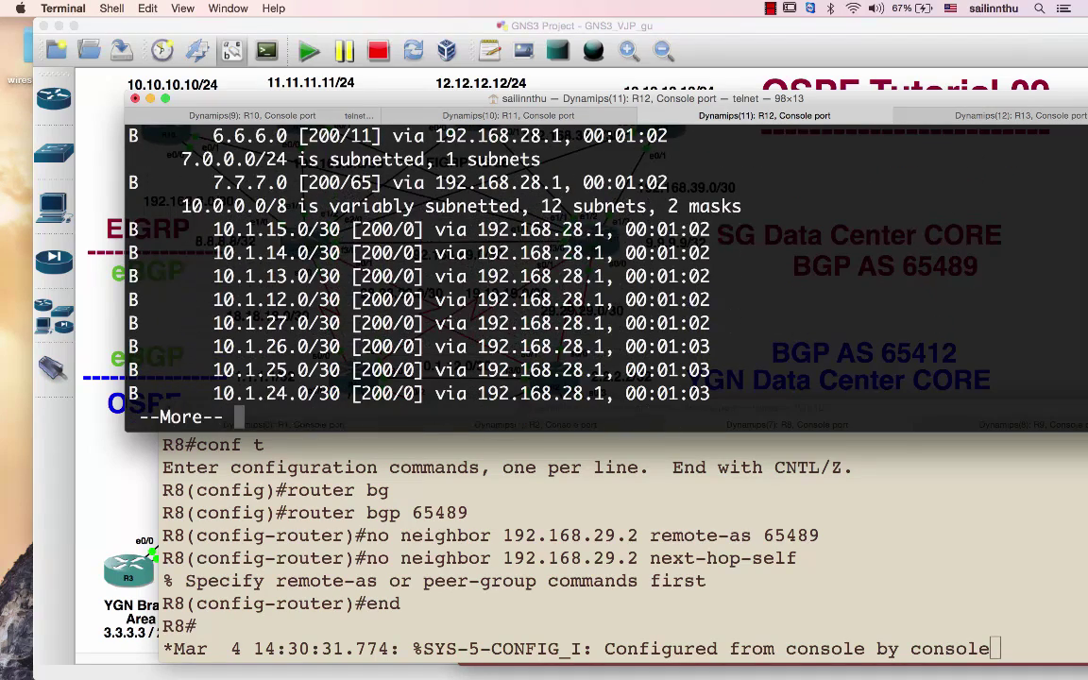
{"action": "key", "text": "space"}
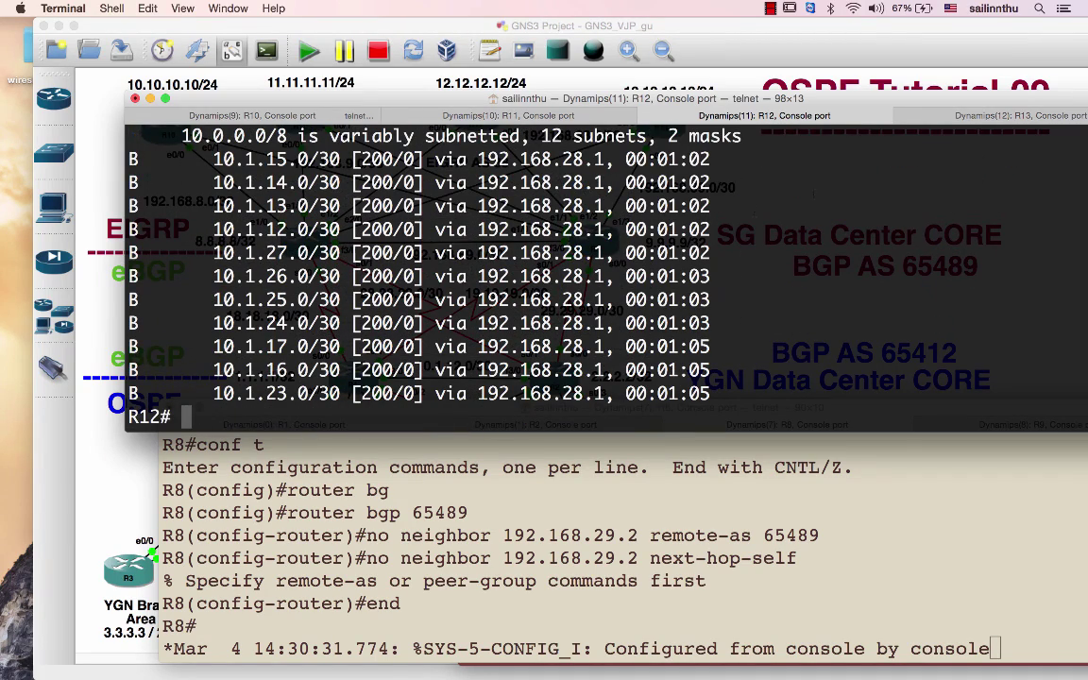
- Minimize the R12 console window and move the R8 and R4 console windows up to uncover the branch routers in the topology
{"action": "left_click", "coordinate": [150, 99]}
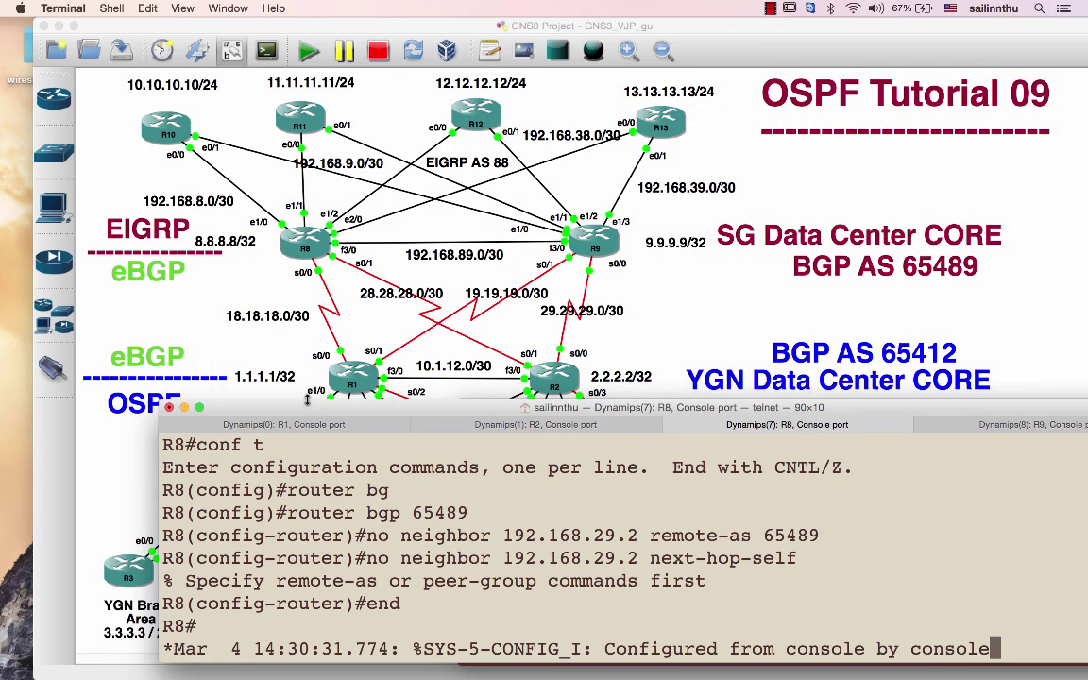
{"action": "left_click_drag", "start_coordinate": [307, 409], "coordinate": [326, 77]}
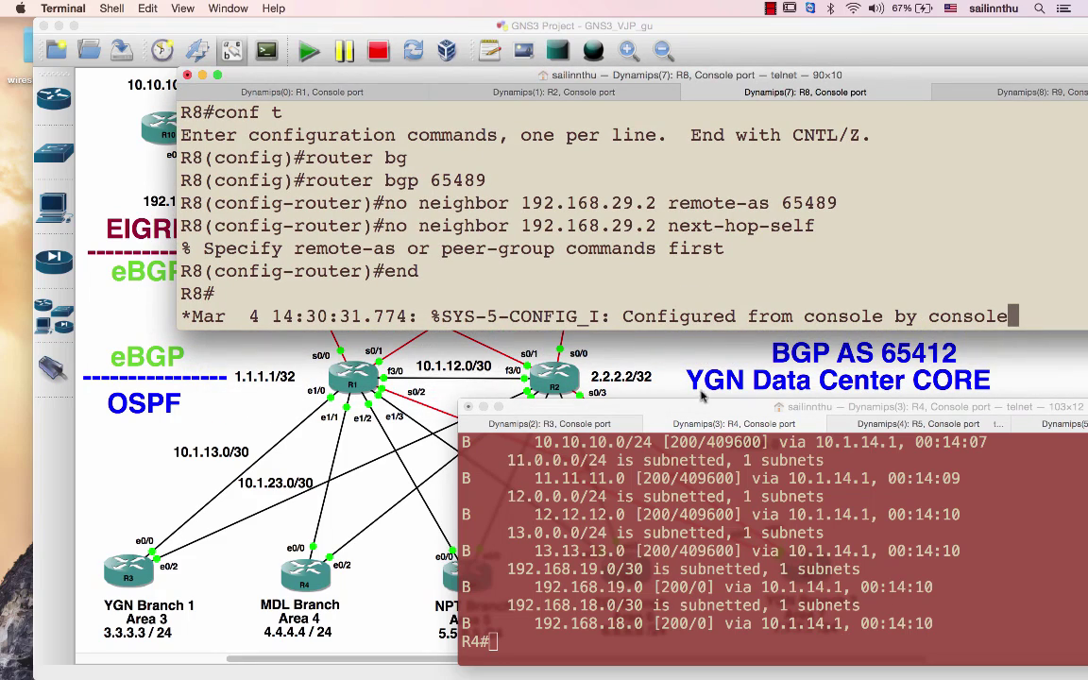
{"action": "left_click_drag", "start_coordinate": [702, 408], "coordinate": [504, 153]}
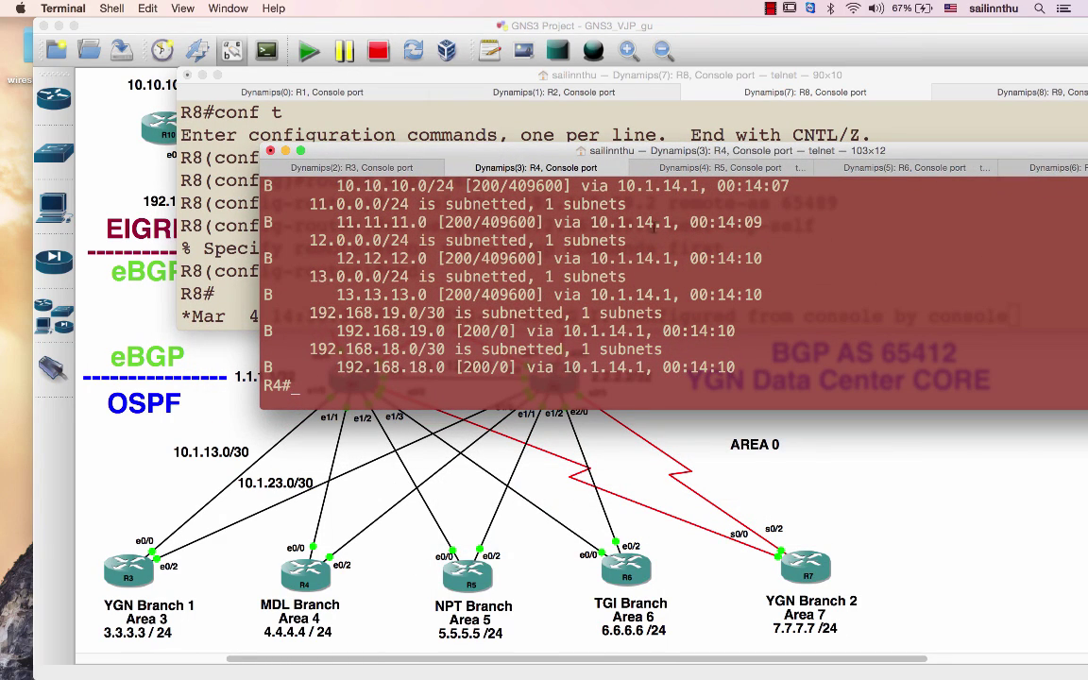
- Open the R5 console, enter privileged mode and display the BGP routes in its routing table
{"action": "left_click", "coordinate": [764, 169]}
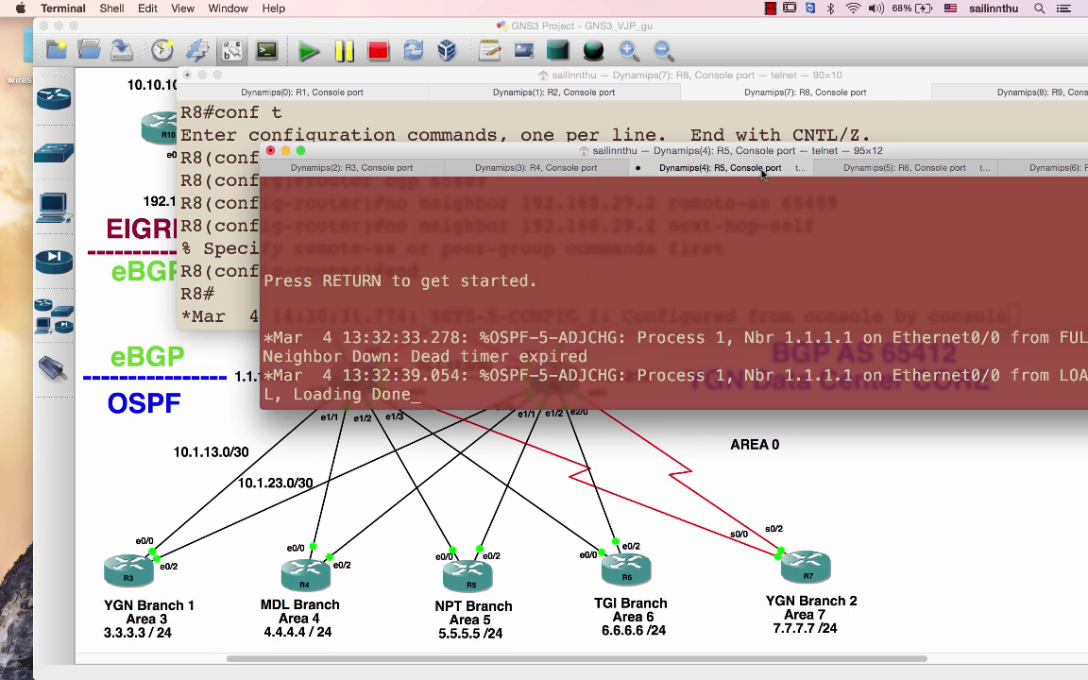
{"action": "key", "text": "Return"}
{"action": "key", "text": "Return"}
{"action": "type", "text": "en"}
{"action": "key", "text": "Return"}
{"action": "type", "text": "sh ipr oute"}
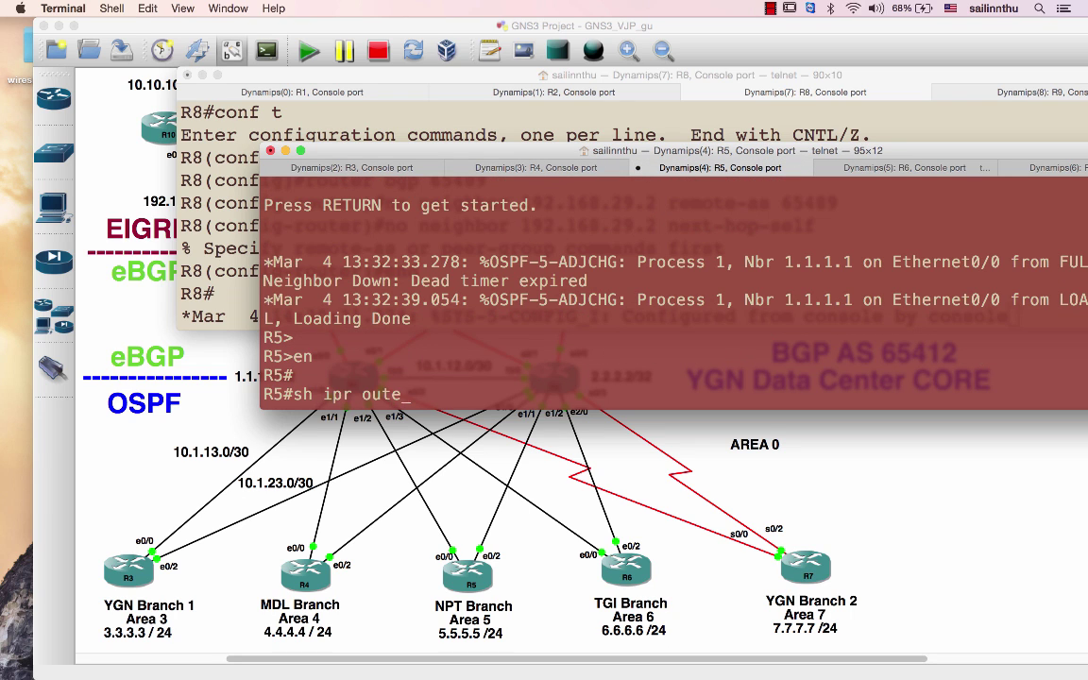
{"action": "type", "text": "route bg"}
{"action": "key", "text": "Tab"}
{"action": "key", "text": "Return"}
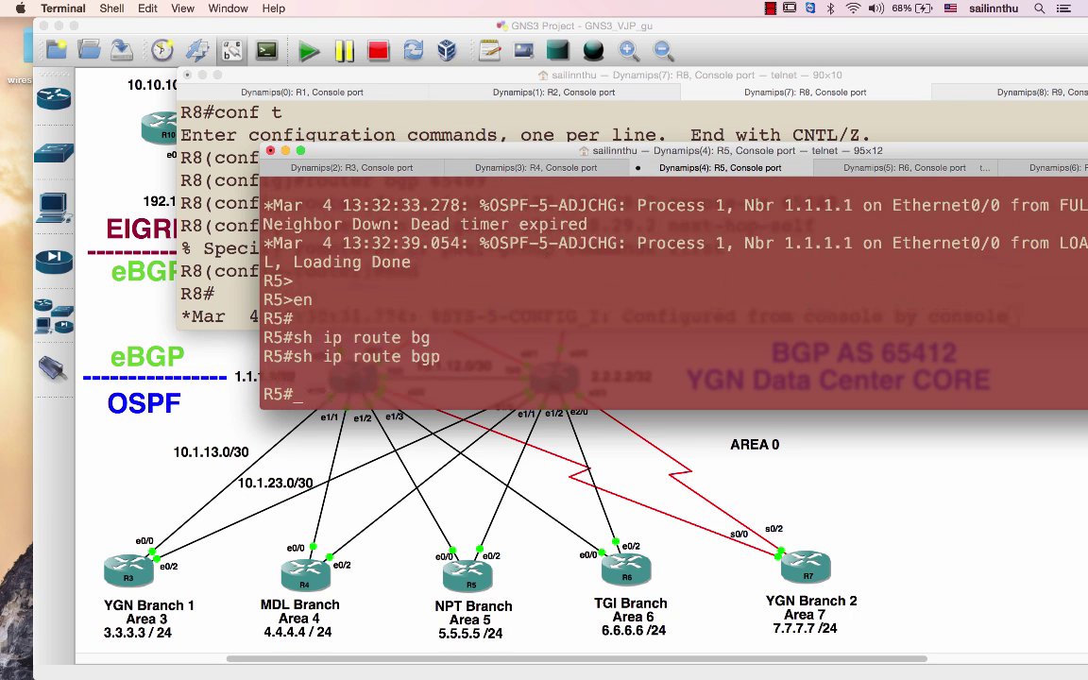
- Enter BGP router configuration for AS 65412 on R5
{"action": "type", "text": "conf t"}
{"action": "key", "text": "Return"}
{"action": "type", "text": "router bg"}
{"action": "key", "text": "Tab"}
{"action": "type", "text": "654"}
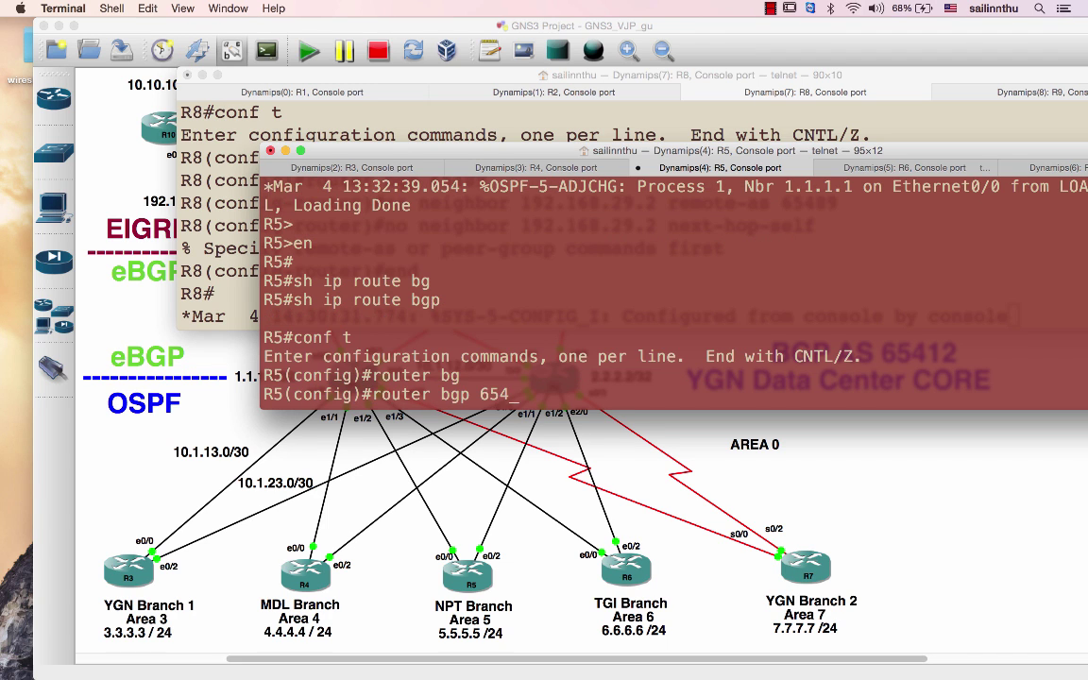
{"action": "type", "text": "12"}
{"action": "key", "text": "Return"}
{"action": "type", "text": "nei"}
{"action": "key", "text": "Tab"}
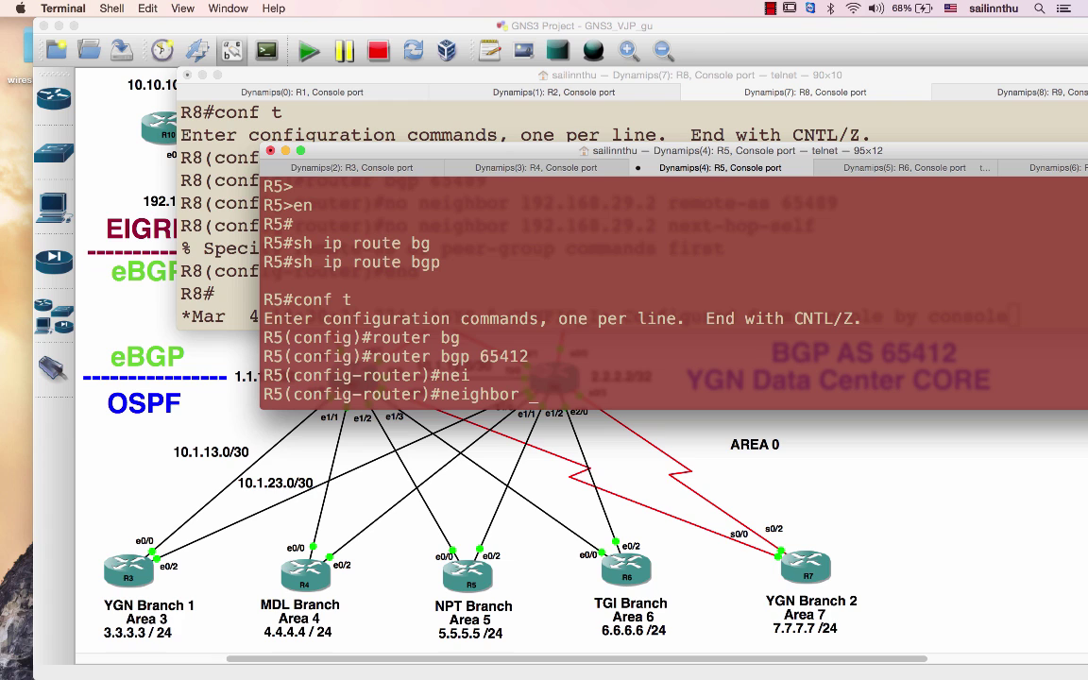
{"action": "key", "text": "BackSpace"}
{"action": "key", "text": "BackSpace"}
{"action": "key", "text": "BackSpace"}
{"action": "key", "text": "BackSpace"}
{"action": "key", "text": "BackSpace"}
{"action": "key", "text": "BackSpace"}
{"action": "key", "text": "BackSpace"}
{"action": "key", "text": "BackSpace"}
- Display R5's IP interface summary from within BGP configuration mode
{"action": "type", "text": "do sh ip int bri"}
{"action": "key", "text": "Return"}
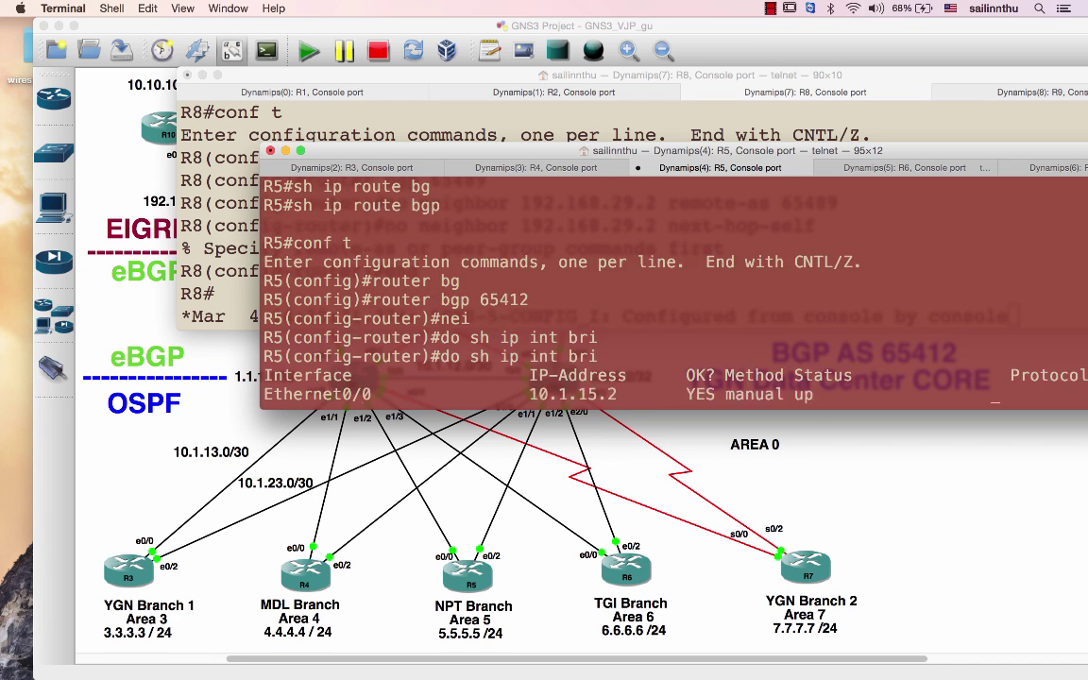
- Add BGP neighbor 10.1.15.1 with remote AS 65412 on R5
{"action": "type", "text": "nfig-router)#n"}
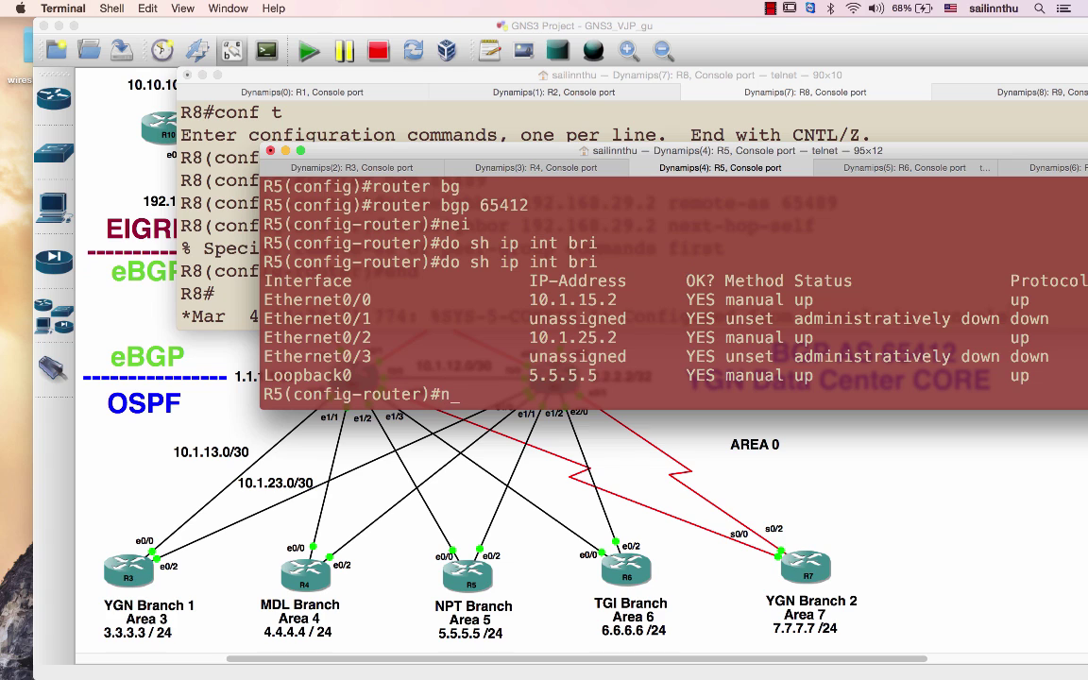
{"action": "type", "text": "ei"}
{"action": "key", "text": "Tab"}
{"action": "type", "text": "10.1.1"}
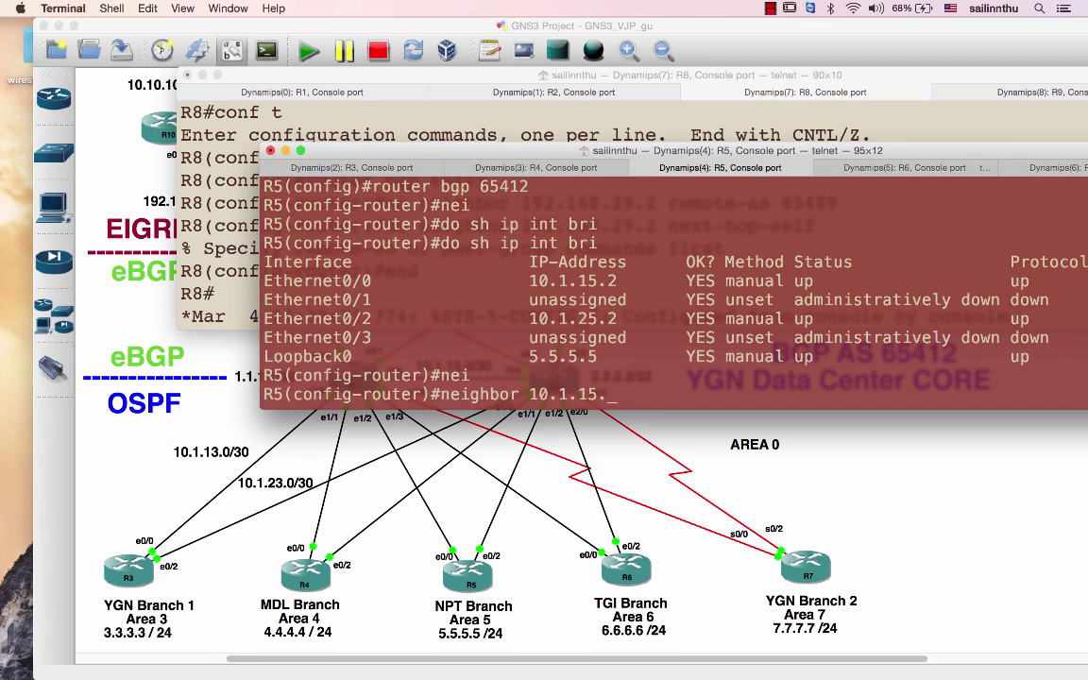
{"action": "type", "text": "5.1 remote"}
{"action": "key", "text": "Tab"}
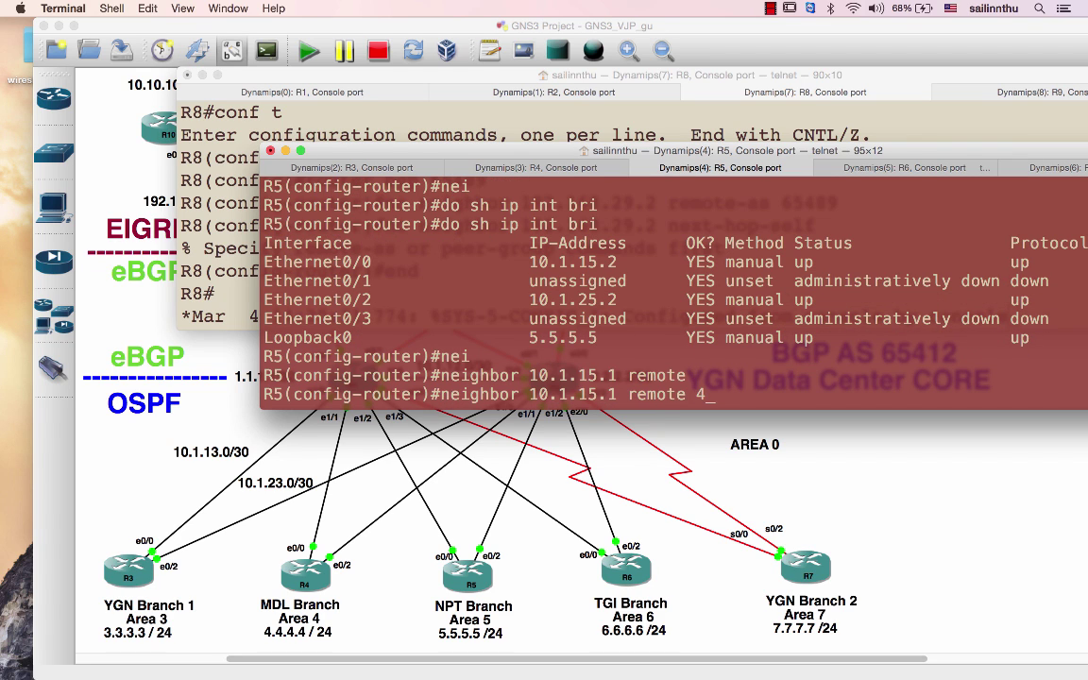
{"action": "type", "text": "65412"}
{"action": "key", "text": "Return"}
- Add BGP neighbor 10.1.25.1 with remote AS 65412 on R5 and exit configuration mode
{"action": "type", "text": "nei 10.1.25.1"}
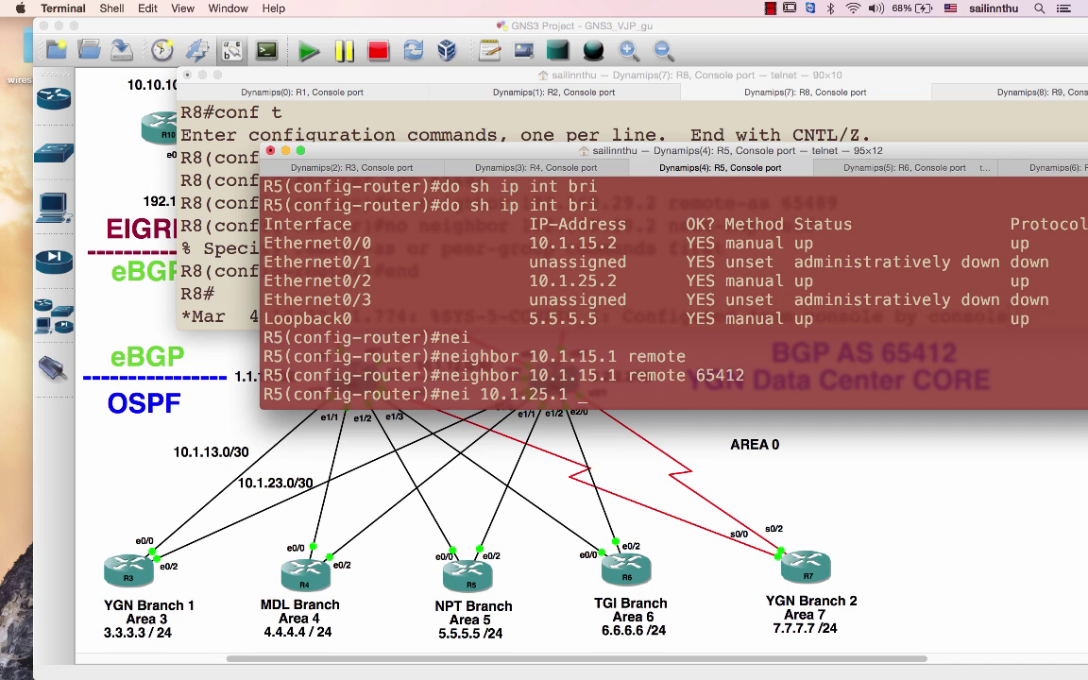
{"action": "type", "text": " remote 65412"}
{"action": "key", "text": "Return"}
{"action": "type", "text": "end"}
{"action": "key", "text": "Return"}
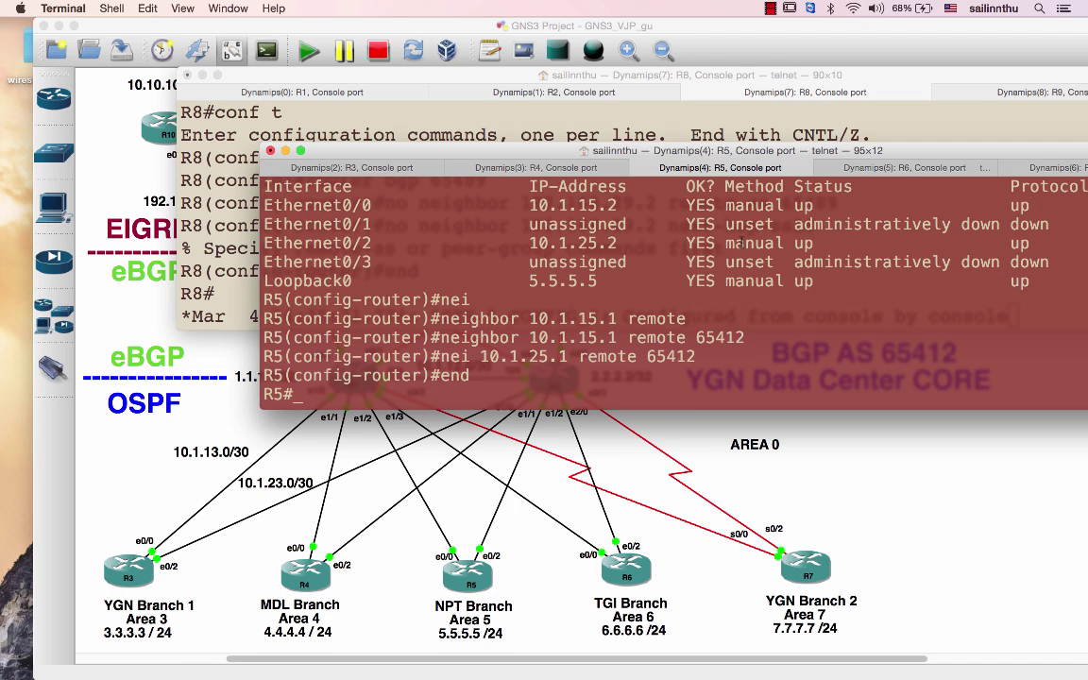
- Move the R5 console window up to uncover the core routers and bring the R1 console to the front
{"action": "left_click", "coordinate": [371, 90]}
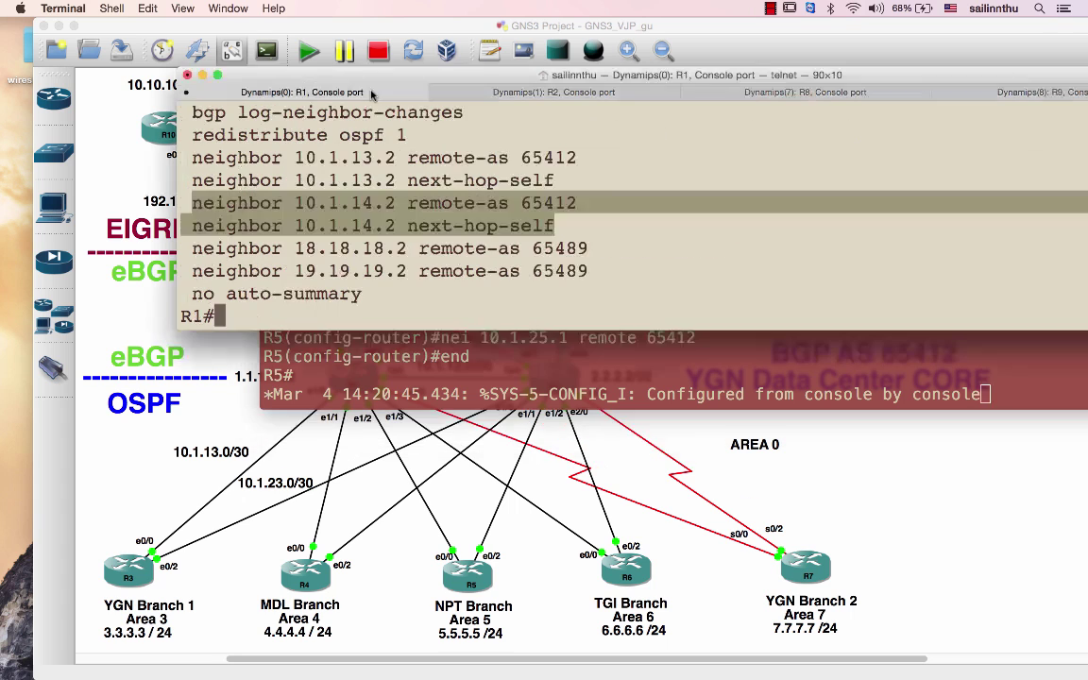
{"action": "left_click", "coordinate": [612, 351]}
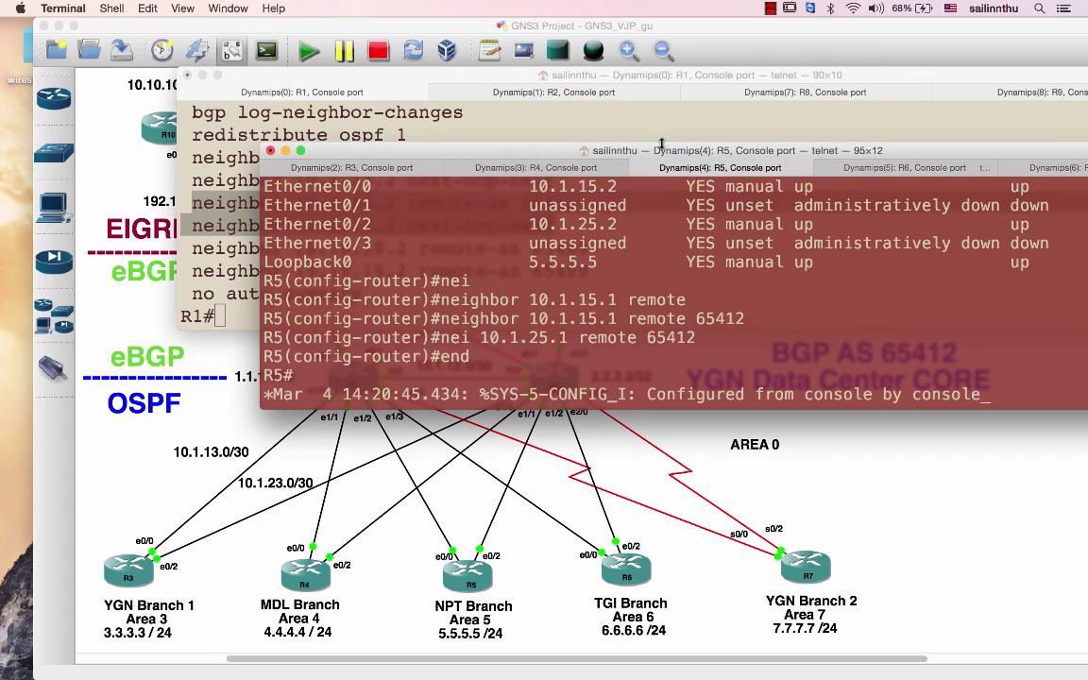
{"action": "left_click_drag", "start_coordinate": [662, 156], "coordinate": [661, 101]}
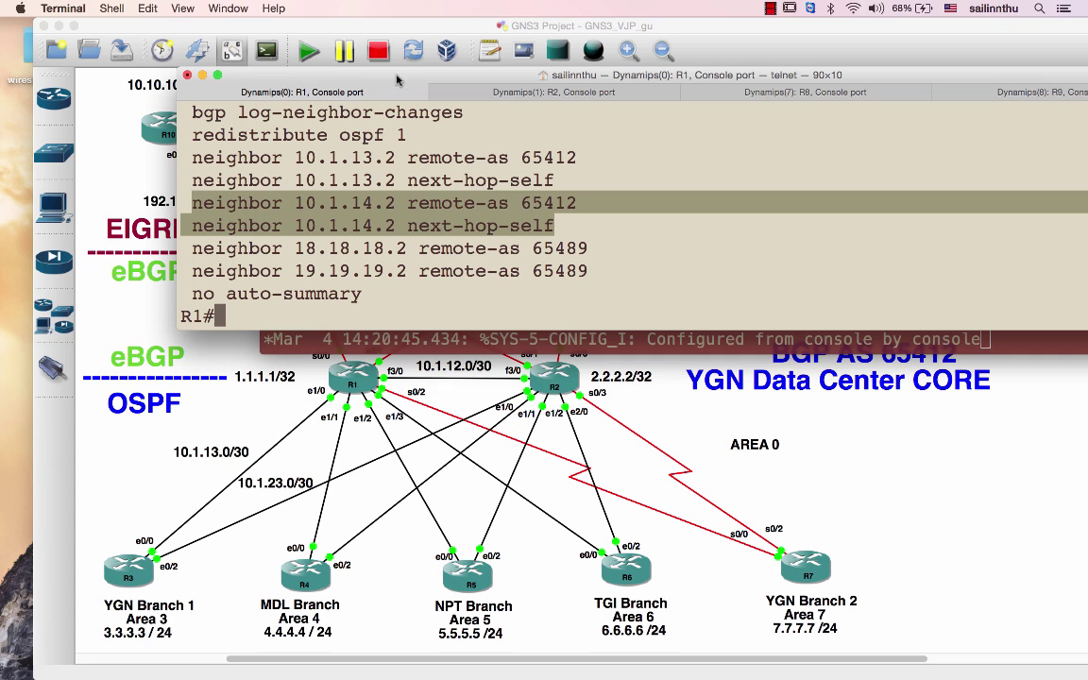
{"action": "left_click", "coordinate": [357, 73]}
{"action": "left_click", "coordinate": [447, 248]}
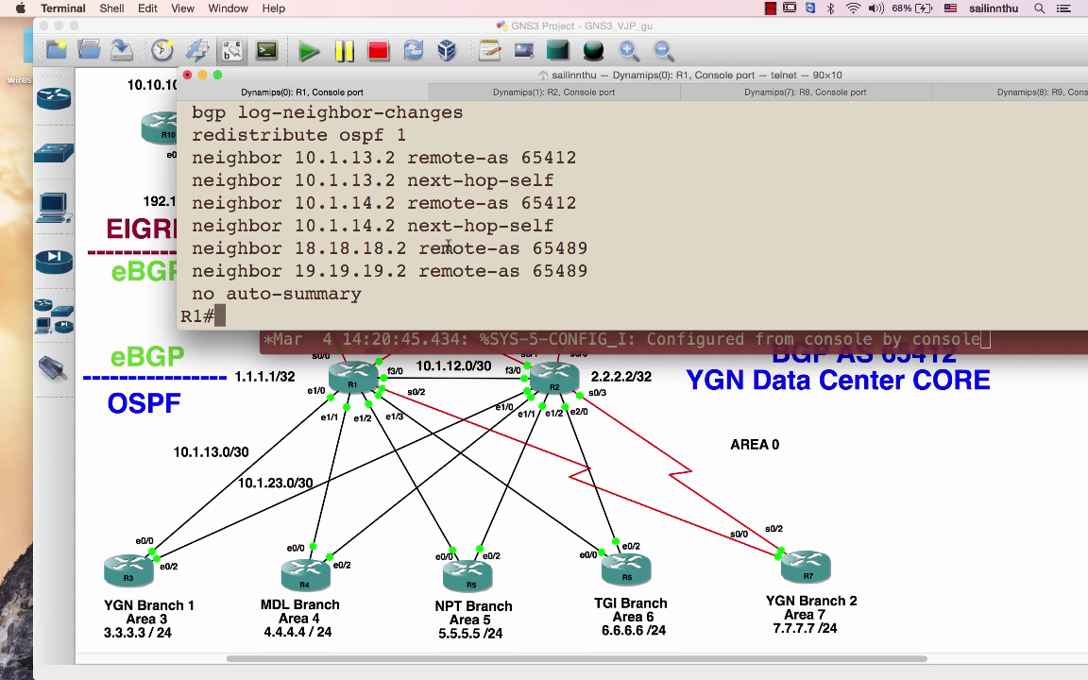
- Enter BGP router configuration for AS 65412 on R1
{"action": "key", "text": "Return"}
{"action": "type", "text": "conf t"}
{"action": "key", "text": "Return"}
{"action": "type", "text": "rout"}
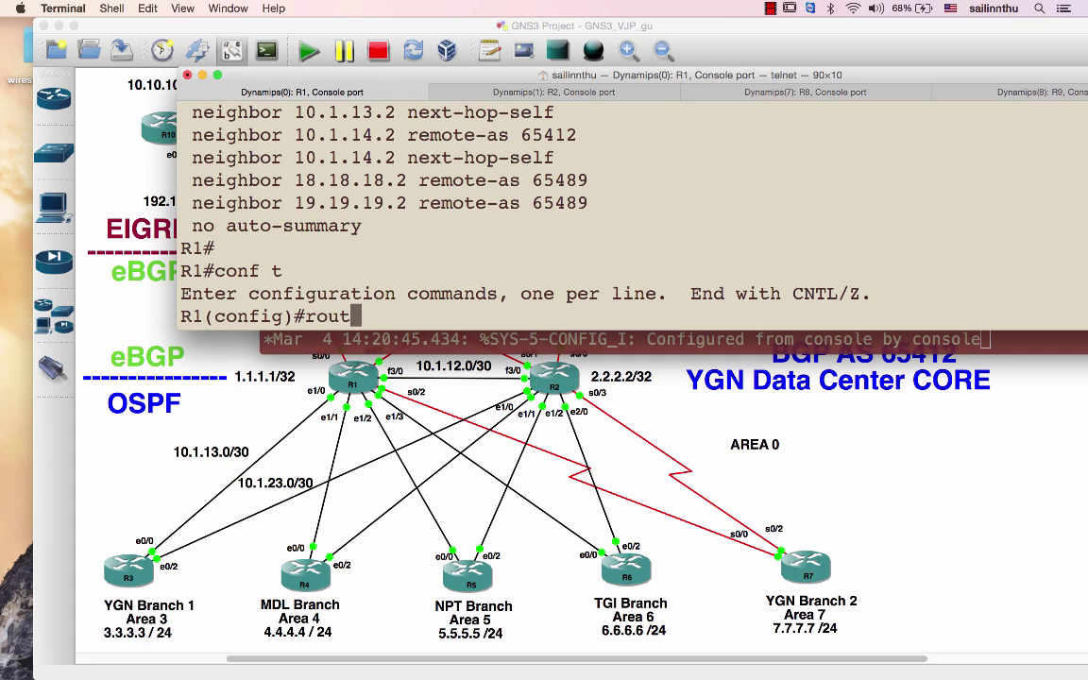
{"action": "type", "text": "er bg"}
{"action": "key", "text": "Tab"}
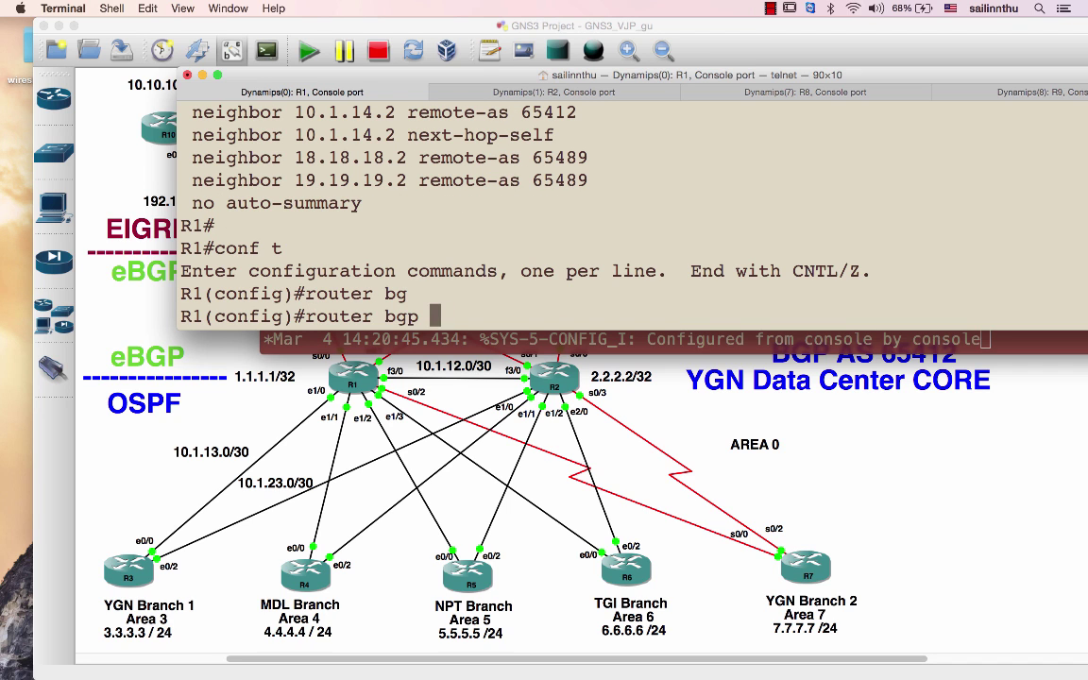
{"action": "type", "text": "65412"}
{"action": "key", "text": "Return"}
- Add BGP neighbor 10.1.15.2 with remote AS 65412 on R1
{"action": "type", "text": "nei"}
{"action": "key", "text": "Tab"}
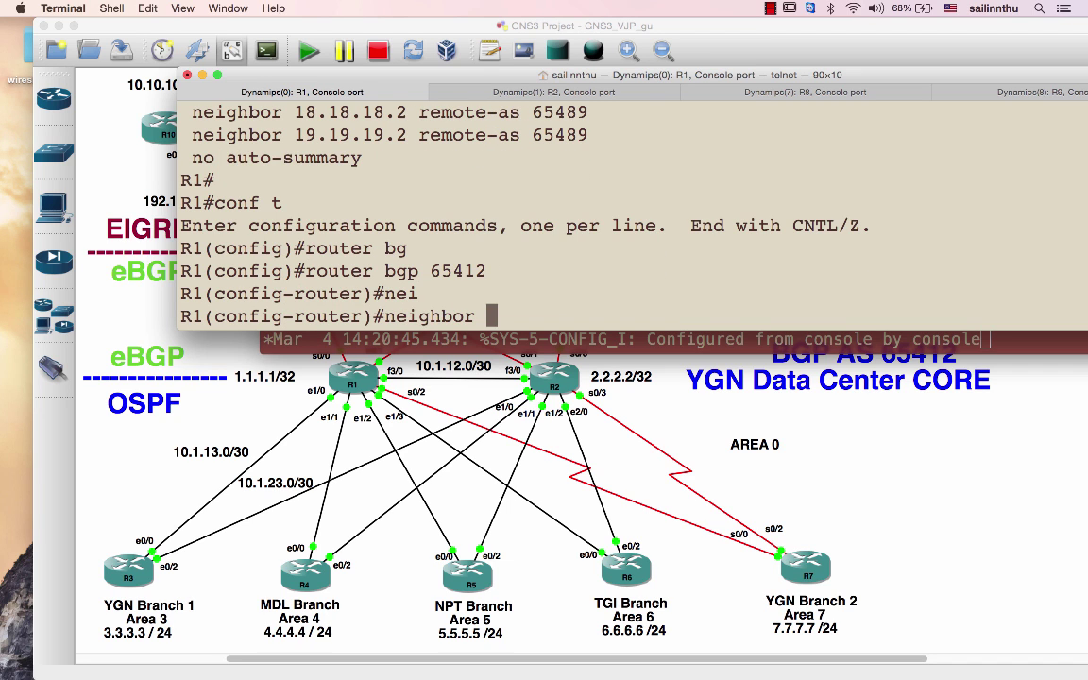
{"action": "type", "text": "10.1."}
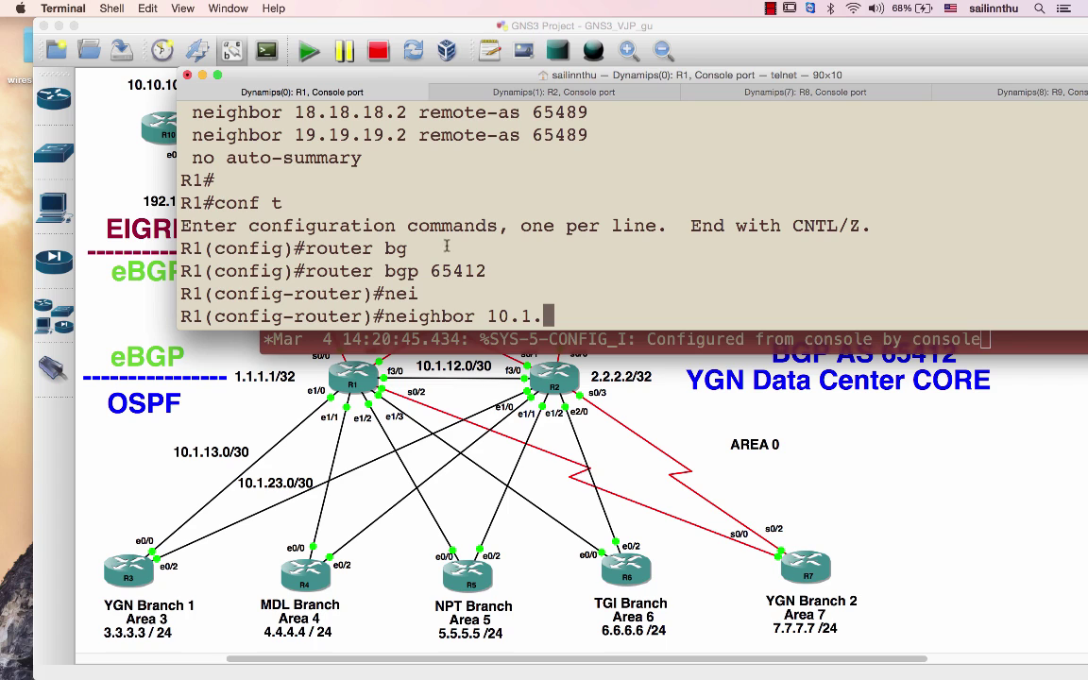
{"action": "type", "text": "15"}
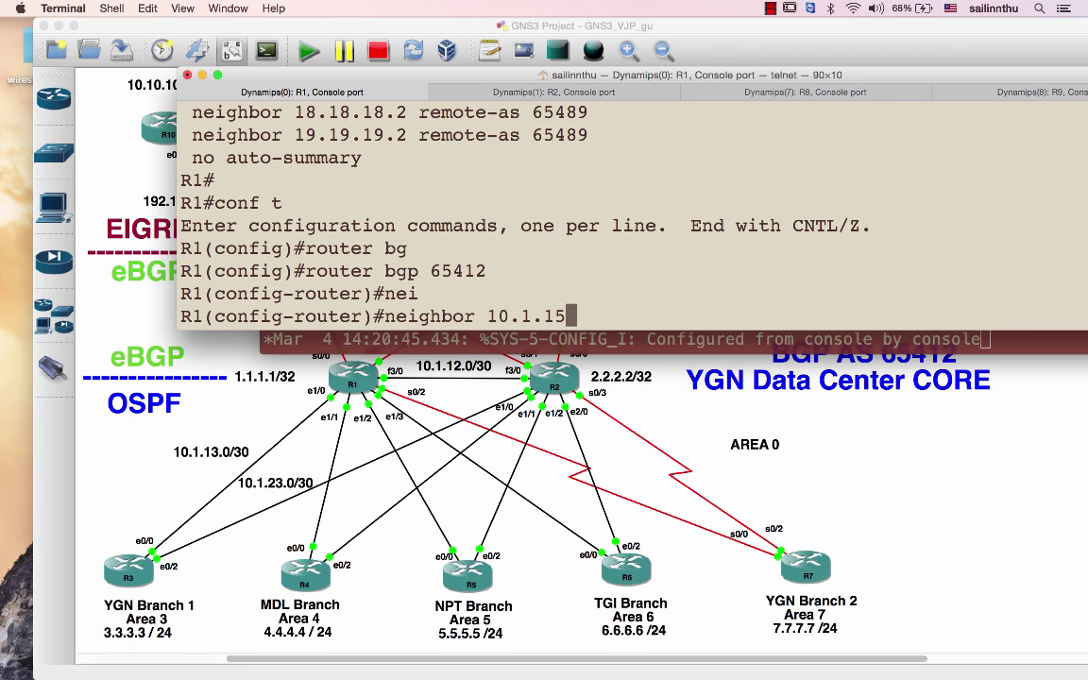
{"action": "type", "text": ".2 remote 65412"}
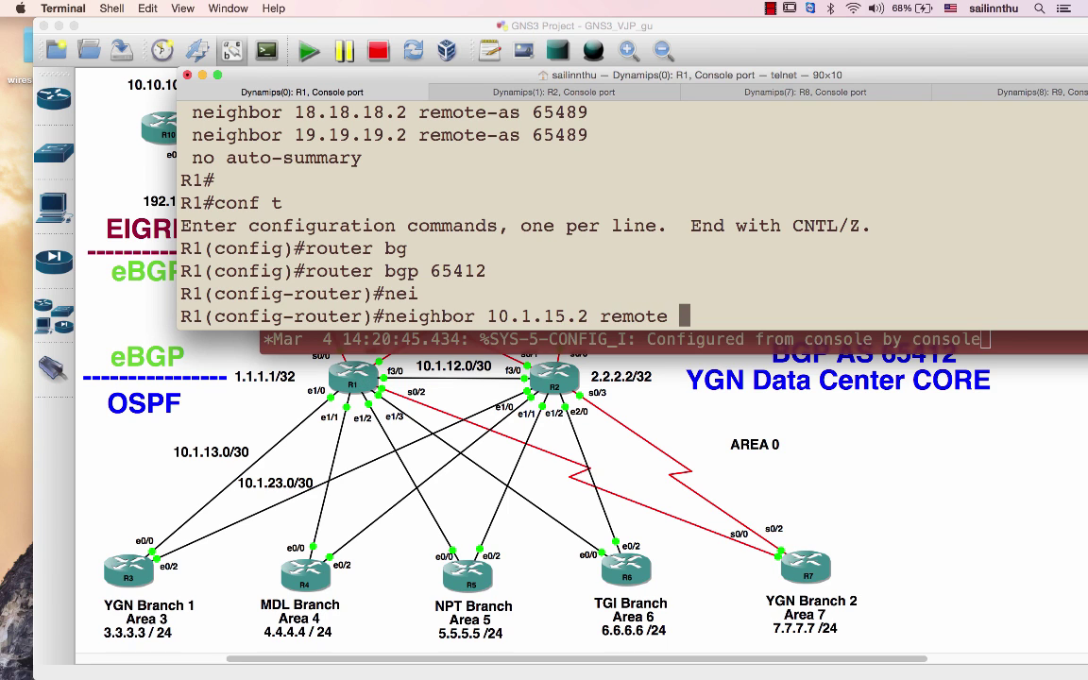
{"action": "key", "text": "Return"}
- Apply next-hop-self to neighbor 10.1.15.2 on R1, reusing the previous neighbor command
{"action": "key", "text": "Up"}
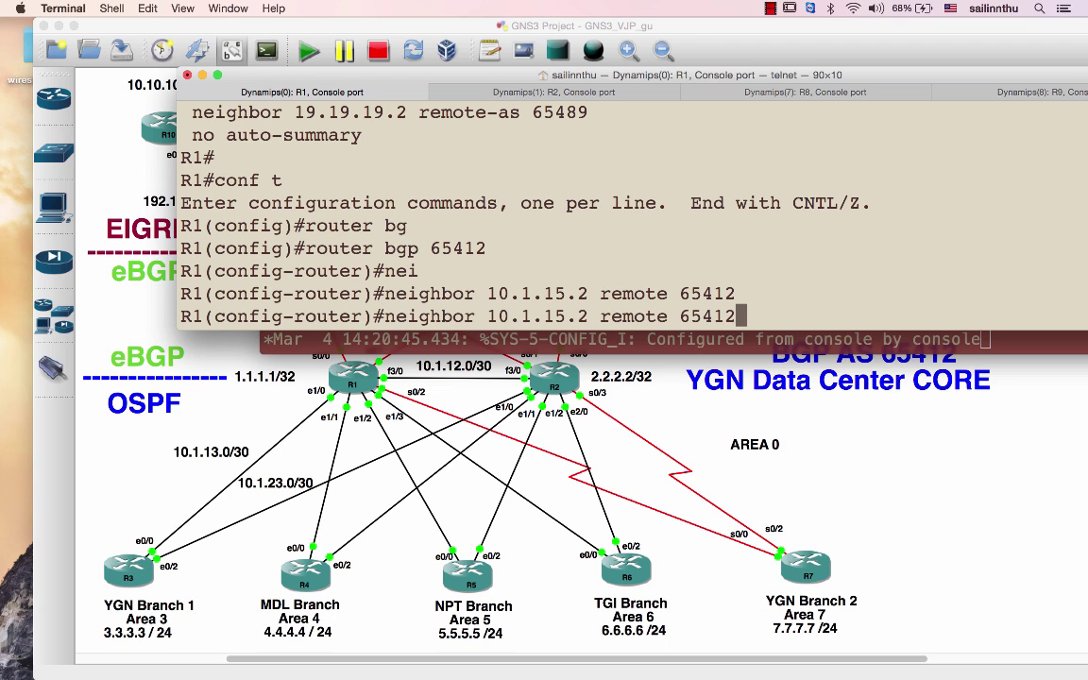
{"action": "key", "text": "BackSpace"}
{"action": "key", "text": "BackSpace"}
{"action": "key", "text": "BackSpace"}
{"action": "key", "text": "BackSpace"}
{"action": "key", "text": "BackSpace"}
{"action": "key", "text": "BackSpace"}
{"action": "key", "text": "BackSpace"}
{"action": "key", "text": "BackSpace"}
{"action": "key", "text": "BackSpace"}
{"action": "key", "text": "BackSpace"}
{"action": "key", "text": "BackSpace"}
{"action": "key", "text": "BackSpace"}
{"action": "type", "text": "n"}
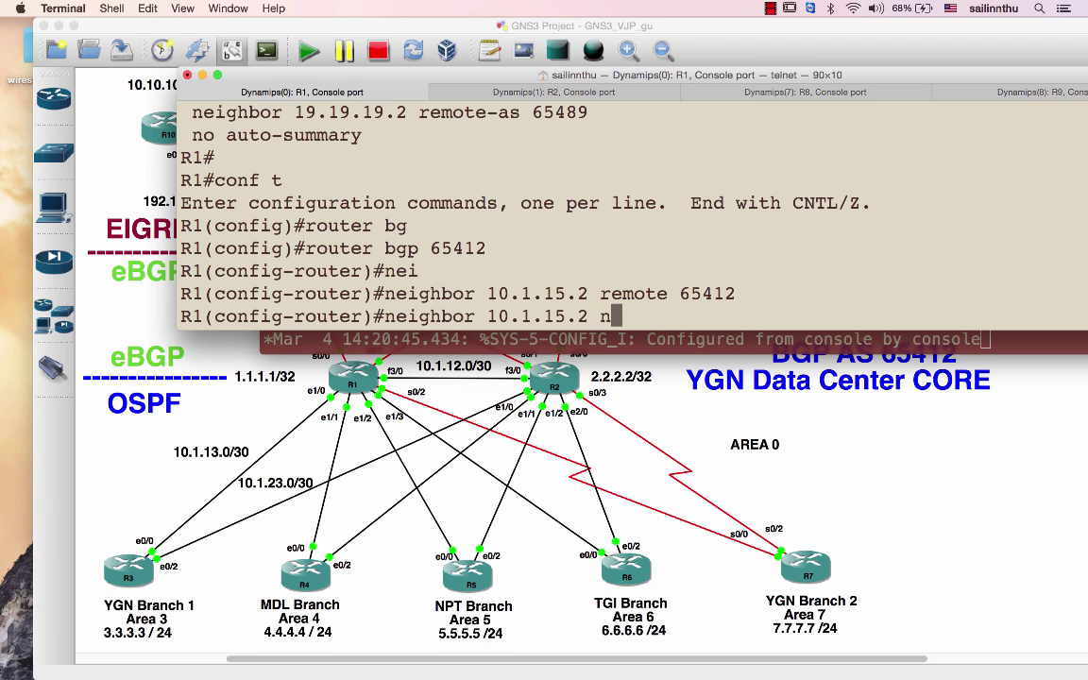
{"action": "type", "text": "ex"}
{"action": "key", "text": "Tab"}
{"action": "type", "text": "t-hop-se"}
{"action": "key", "text": "Tab"}
{"action": "key", "text": "Return"}
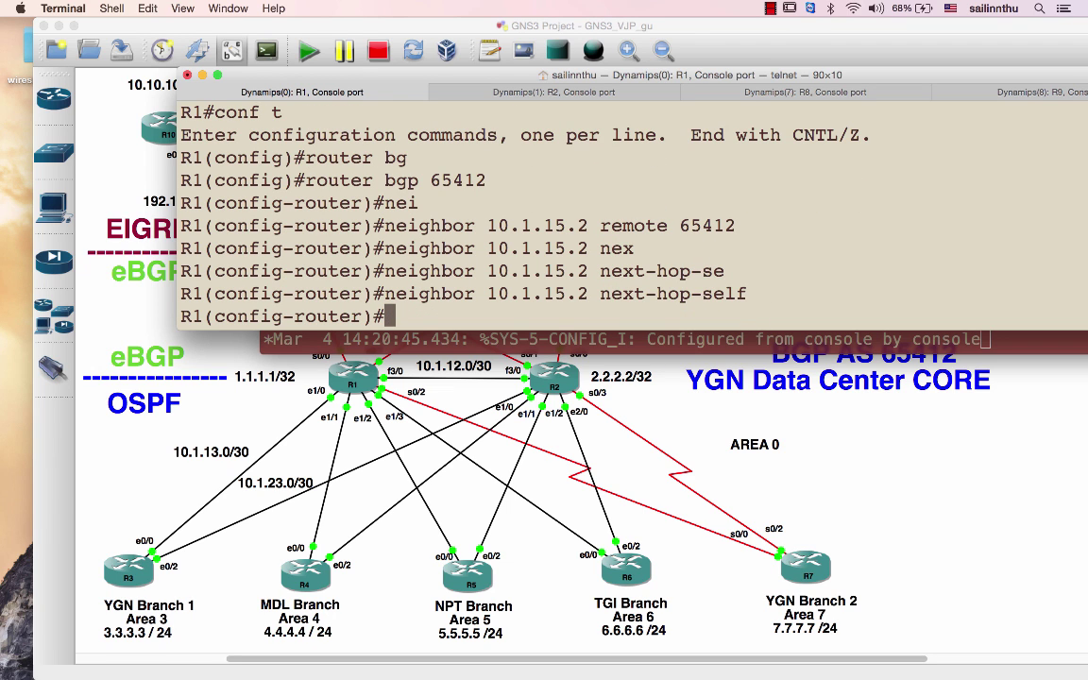
- Switch to the R2 console and enter BGP router configuration for AS 65412
{"action": "key", "text": "super+shift+bracketright"}
{"action": "key", "text": "Return"}
{"action": "type", "text": "conf t"}
{"action": "key", "text": "Return"}
{"action": "type", "text": "rou"}
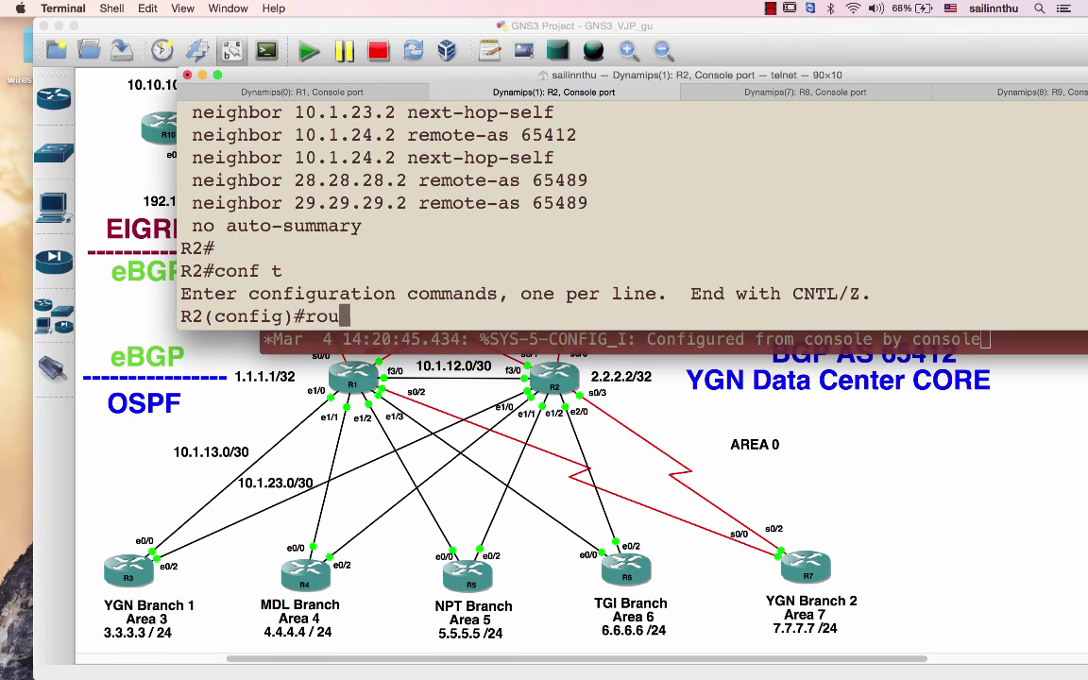
{"action": "type", "text": "ter bg"}
{"action": "key", "text": "Tab"}
{"action": "type", "text": "65412"}
{"action": "key", "text": "Return"}
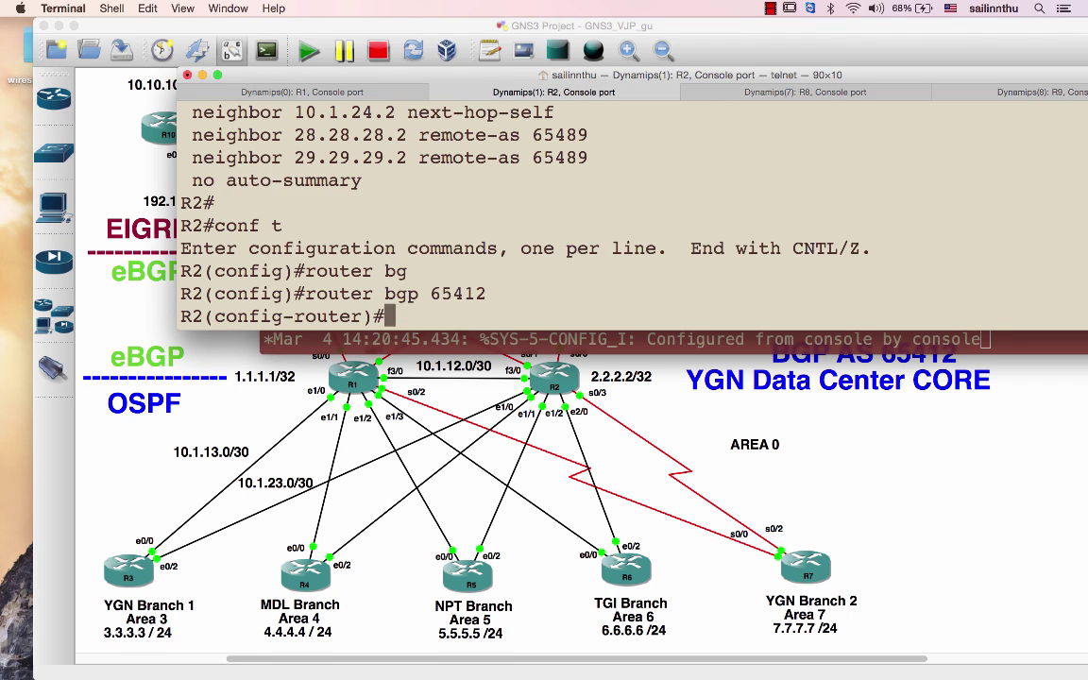
- Add BGP neighbor 10.1.25.2 with remote AS 65412 on R2
{"action": "type", "text": "nei"}
{"action": "key", "text": "Tab"}
{"action": "type", "text": "10.1."}
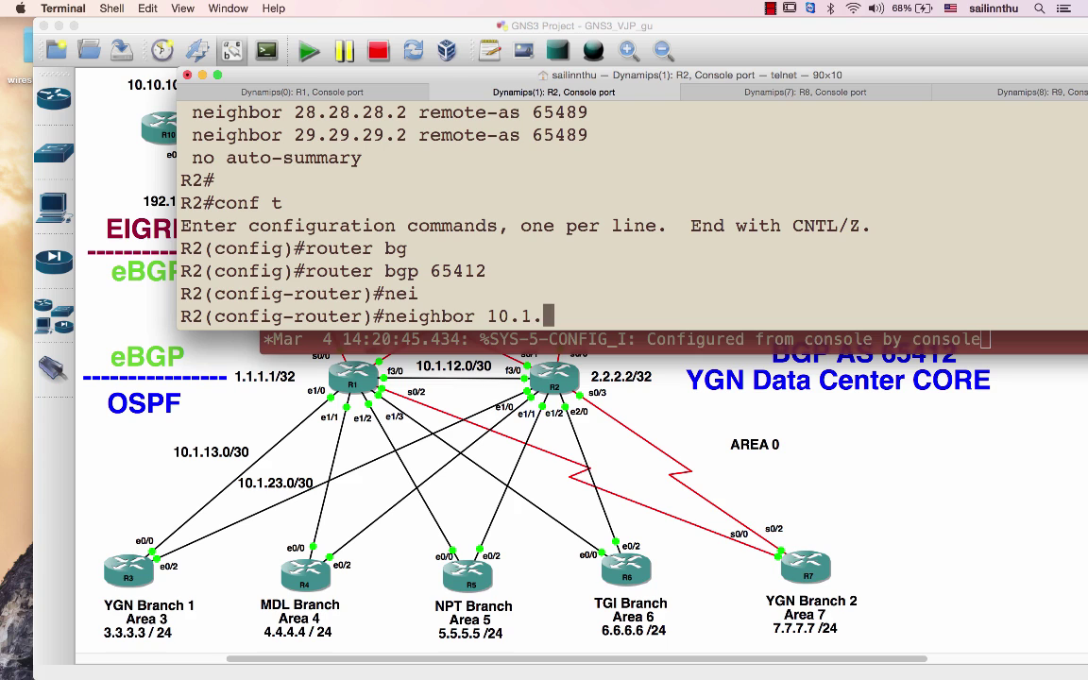
{"action": "type", "text": "25."}
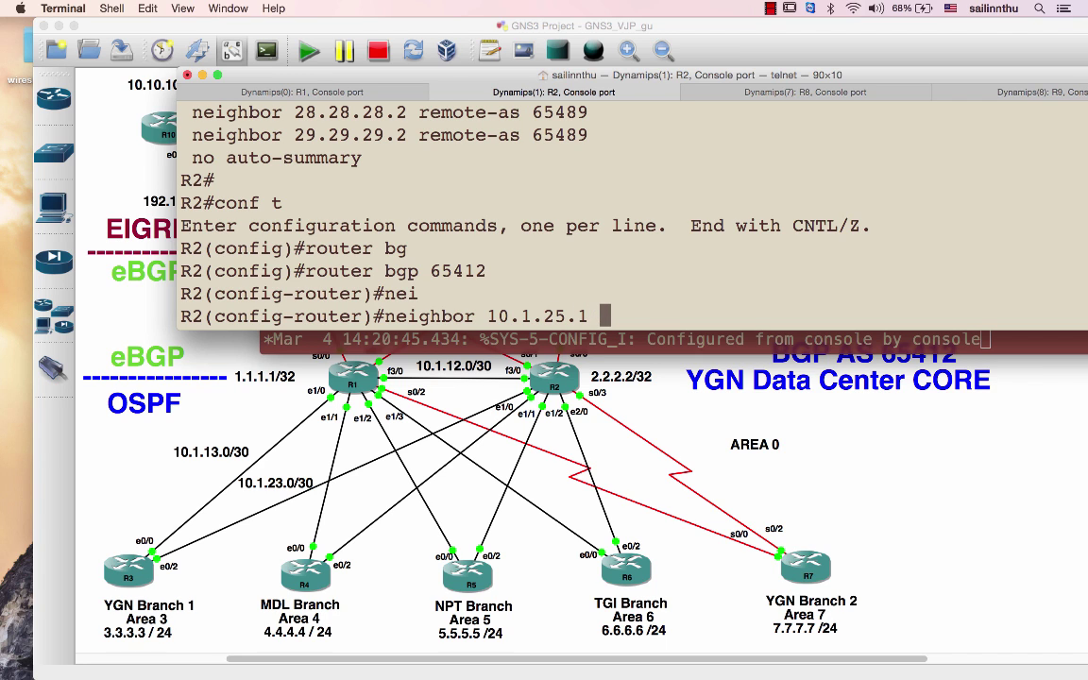
{"action": "type", "text": "2 remote 65412"}
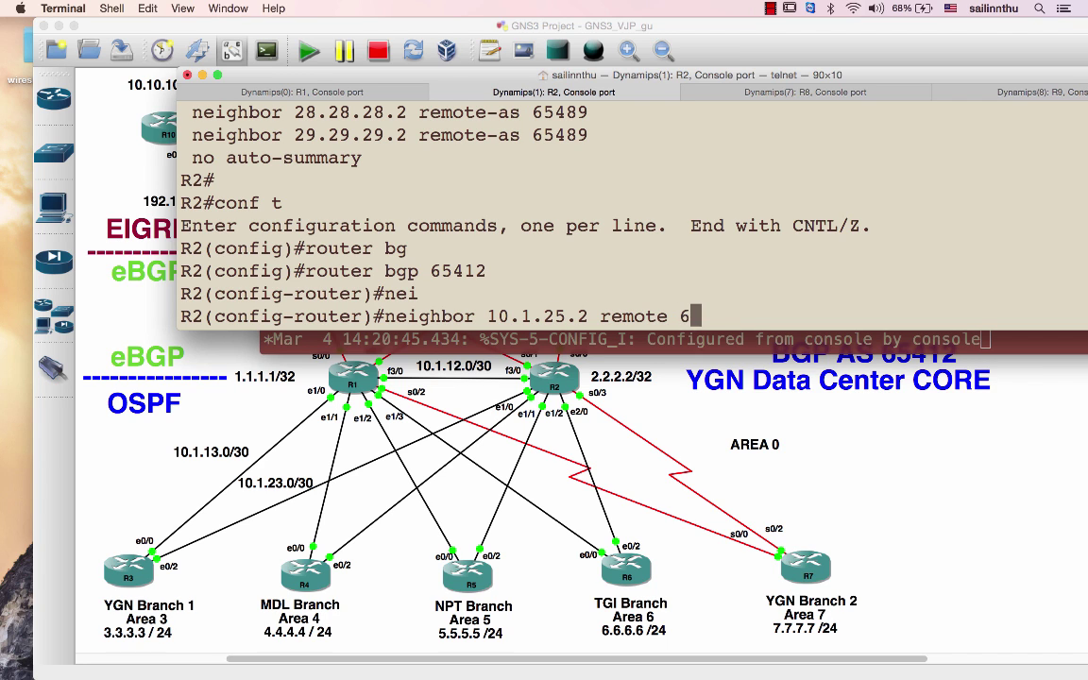
{"action": "key", "text": "Return"}
- Apply next-hop-self to neighbor 10.1.25.2 on R2, reusing the previous neighbor command, and exit configuration mode
{"action": "key", "text": "Up"}
{"action": "key", "text": "BackSpace"}
{"action": "key", "text": "BackSpace"}
{"action": "key", "text": "BackSpace"}
{"action": "key", "text": "BackSpace"}
{"action": "key", "text": "BackSpace"}
{"action": "key", "text": "BackSpace"}
{"action": "key", "text": "BackSpace"}
{"action": "key", "text": "BackSpace"}
{"action": "key", "text": "BackSpace"}
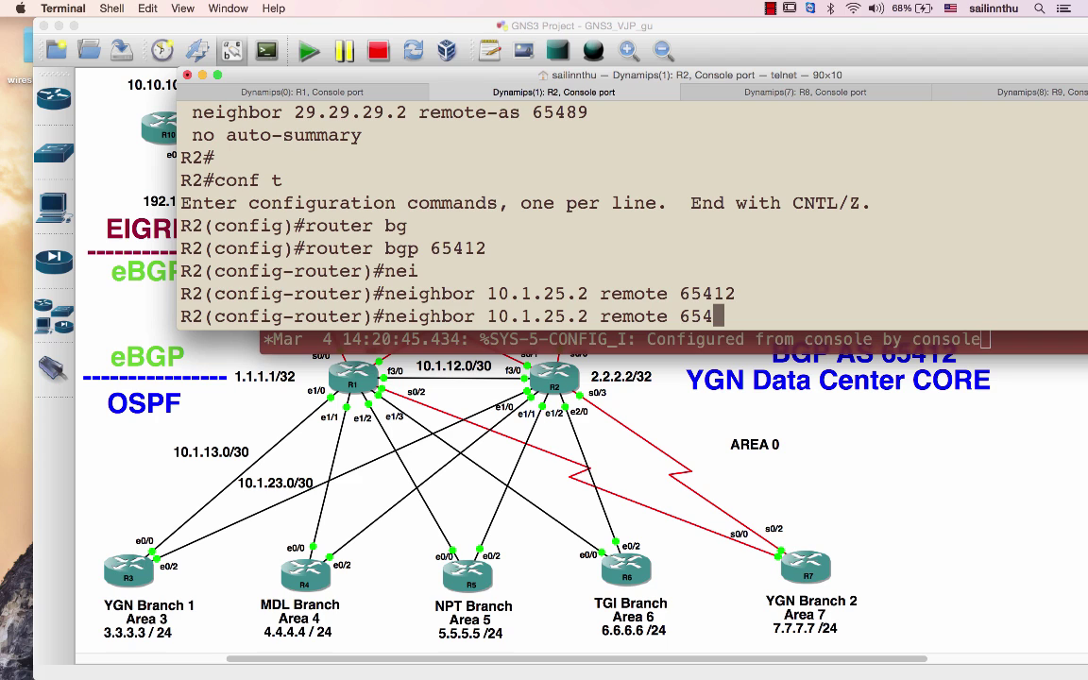
{"action": "key", "text": "BackSpace"}
{"action": "key", "text": "BackSpace"}
{"action": "key", "text": "BackSpace"}
{"action": "type", "text": "nes"}
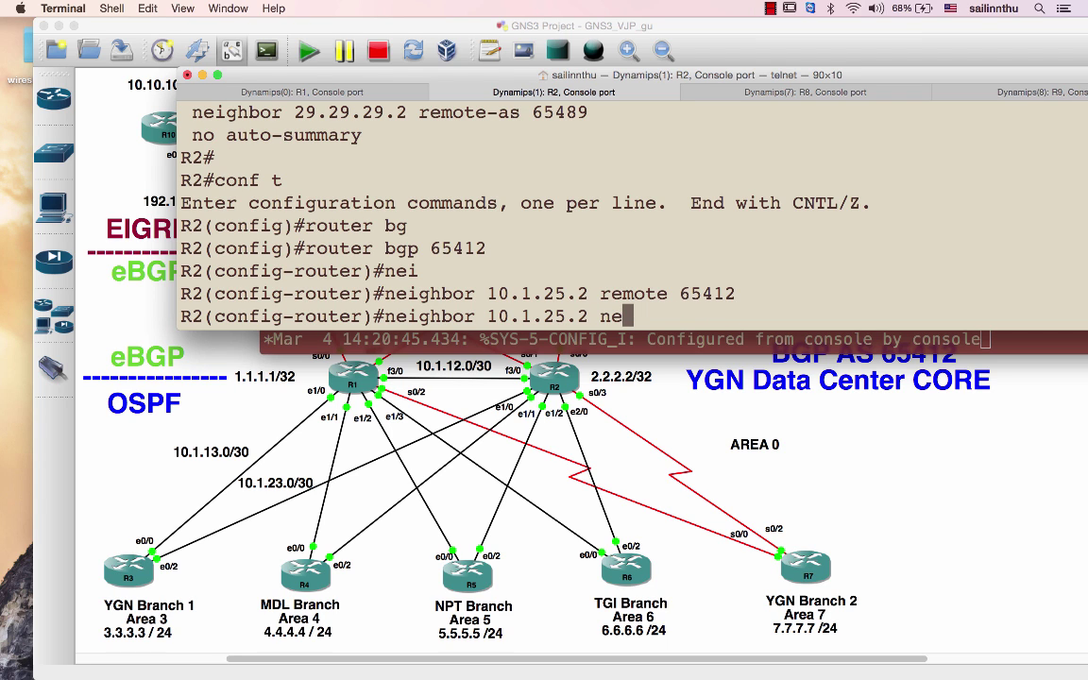
{"action": "key", "text": "Tab"}
{"action": "type", "text": "t-hop-se"}
{"action": "key", "text": "Tab"}
{"action": "key", "text": "Return"}
{"action": "type", "text": "e"}
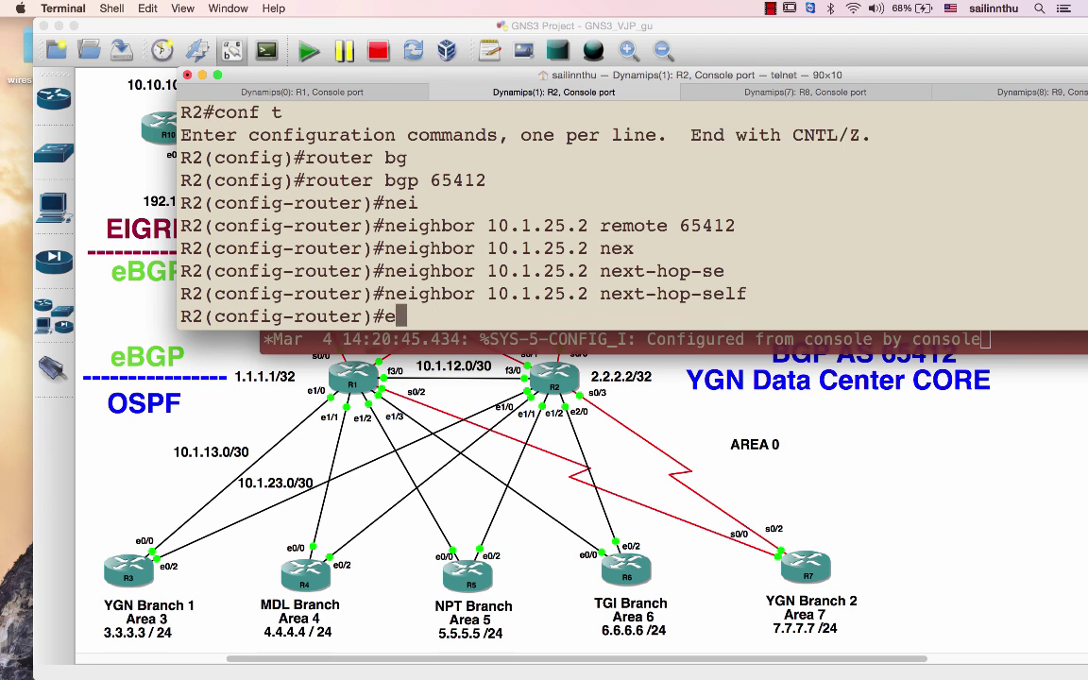
{"action": "type", "text": "nd"}
{"action": "key", "text": "Return"}
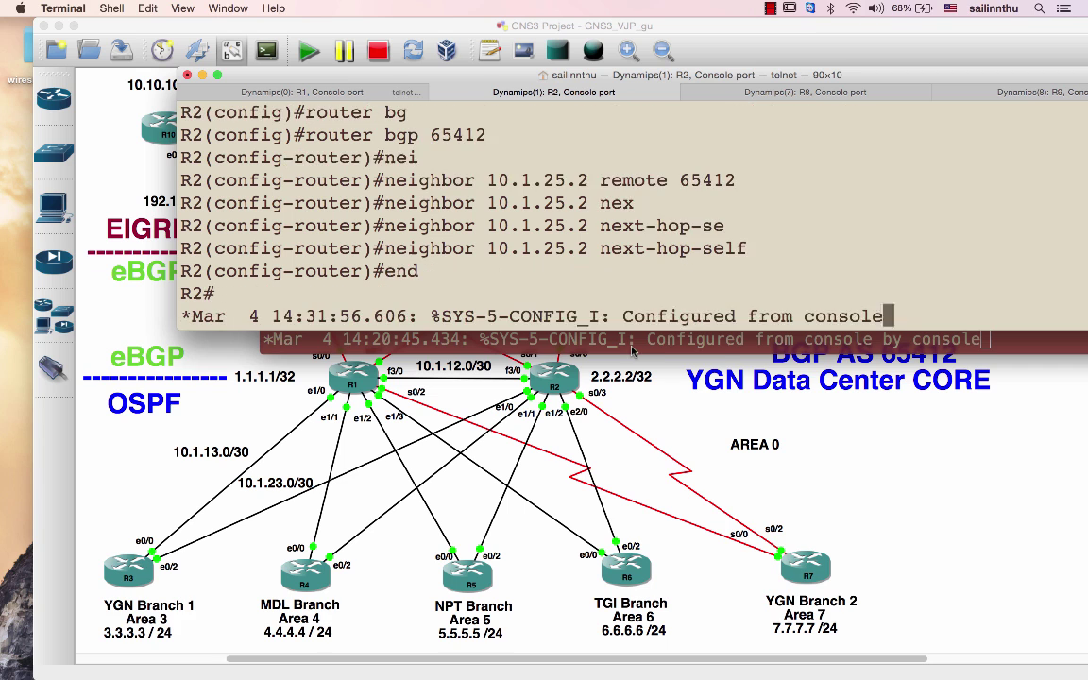
- Switch to the R5 console and run the BGP summary repeatedly to check the neighbor states
{"action": "left_click", "coordinate": [631, 346]}
{"action": "key", "text": "Return"}
{"action": "key", "text": "Return"}
{"action": "key", "text": "Return"}
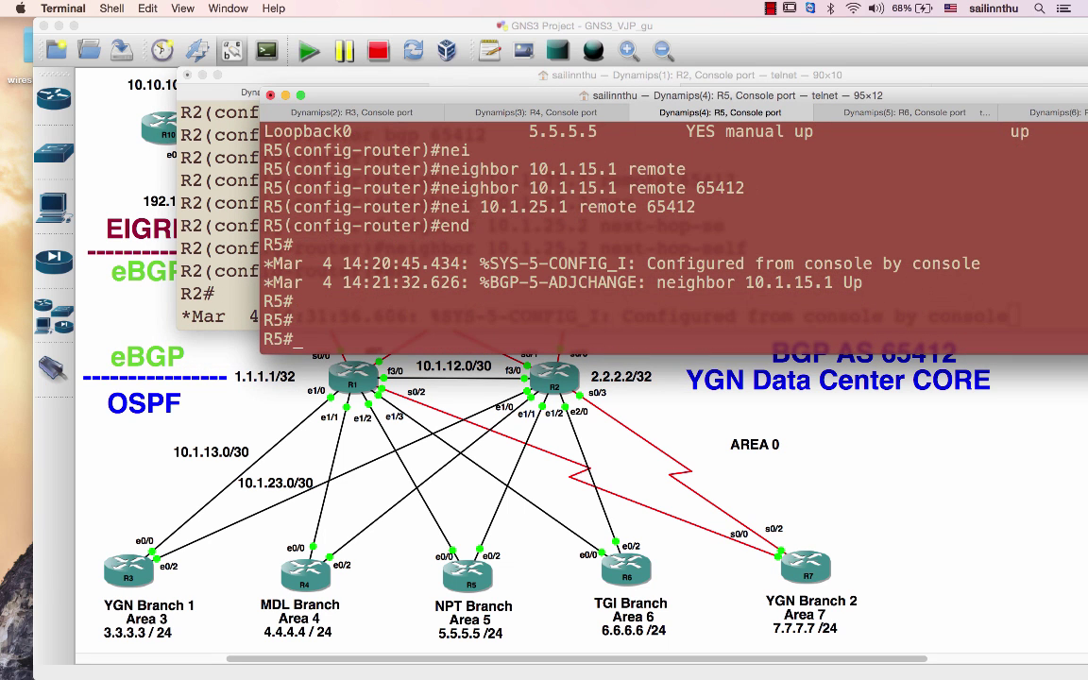
{"action": "type", "text": "sh ip bgp su"}
{"action": "key", "text": "Tab"}
{"action": "key", "text": "Return"}
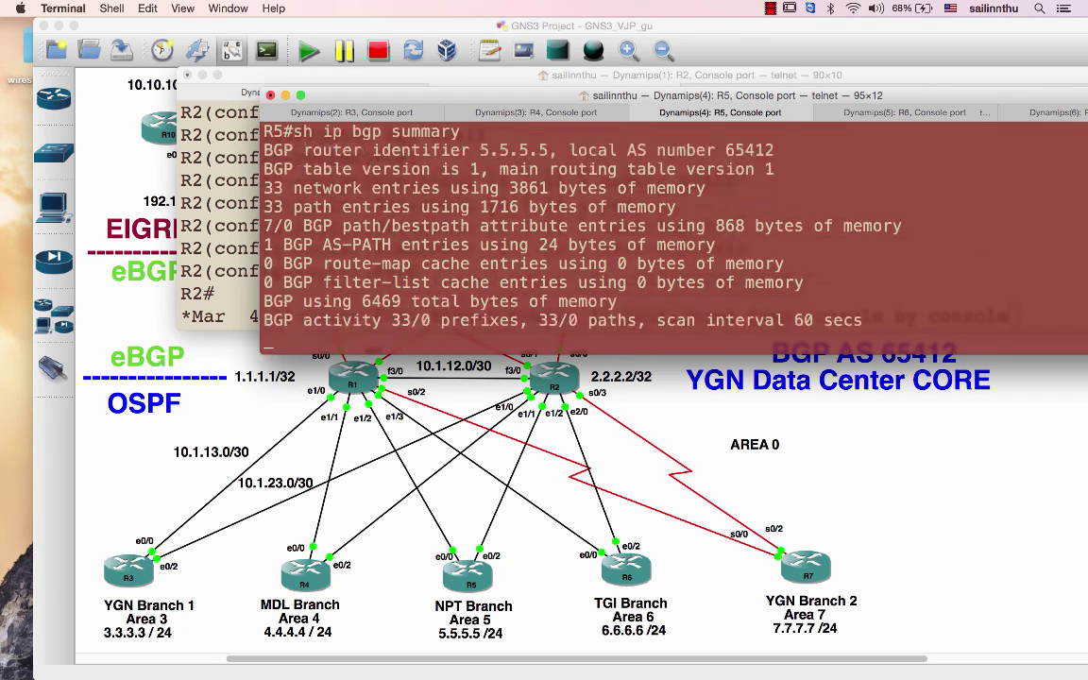
{"action": "left_click_drag", "start_coordinate": [976, 298], "coordinate": [1031, 307]}
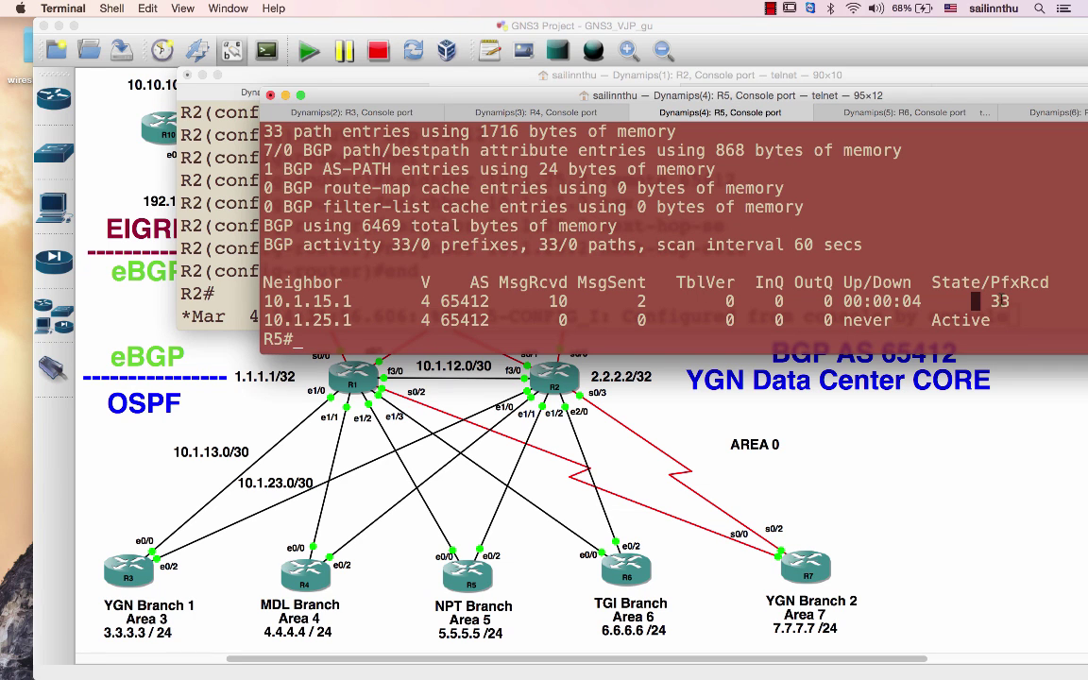
{"action": "key", "text": "Up"}
{"action": "key", "text": "Return"}
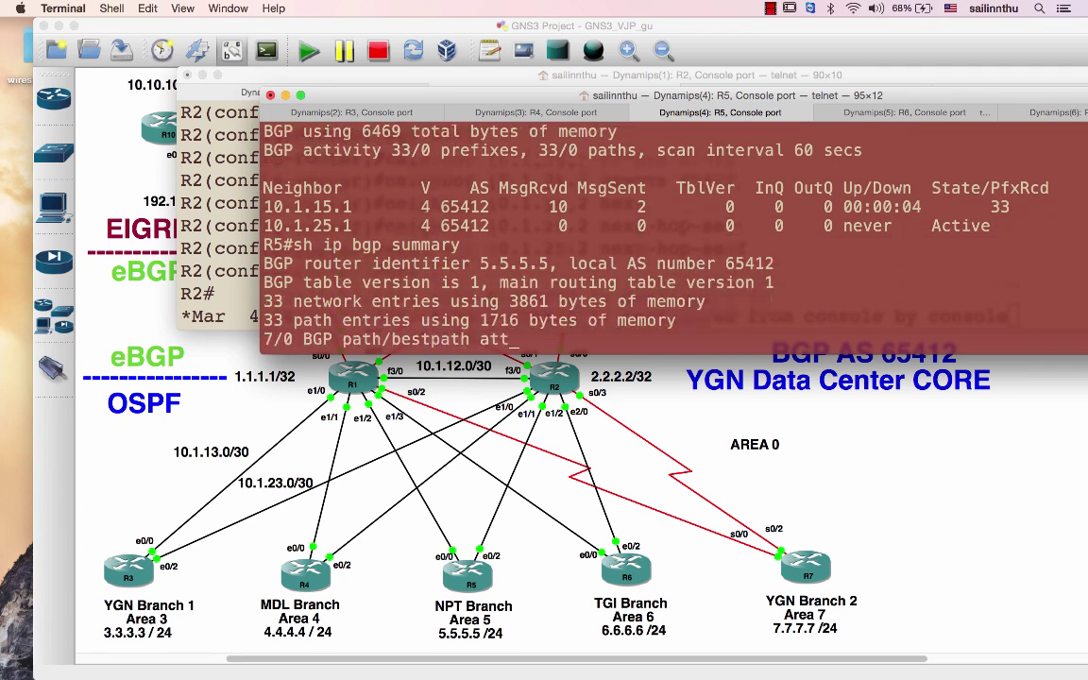
{"action": "key", "text": "Up"}
{"action": "key", "text": "Return"}
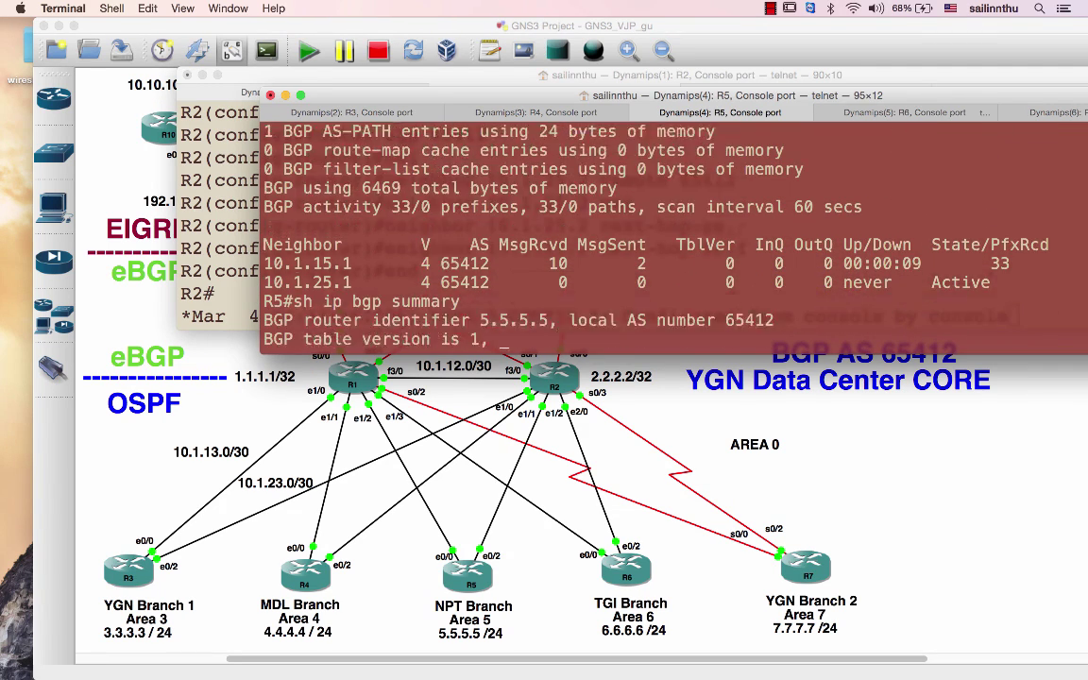
- Show only the BGP routes in R5's routing table
{"action": "type", "text": "s"}
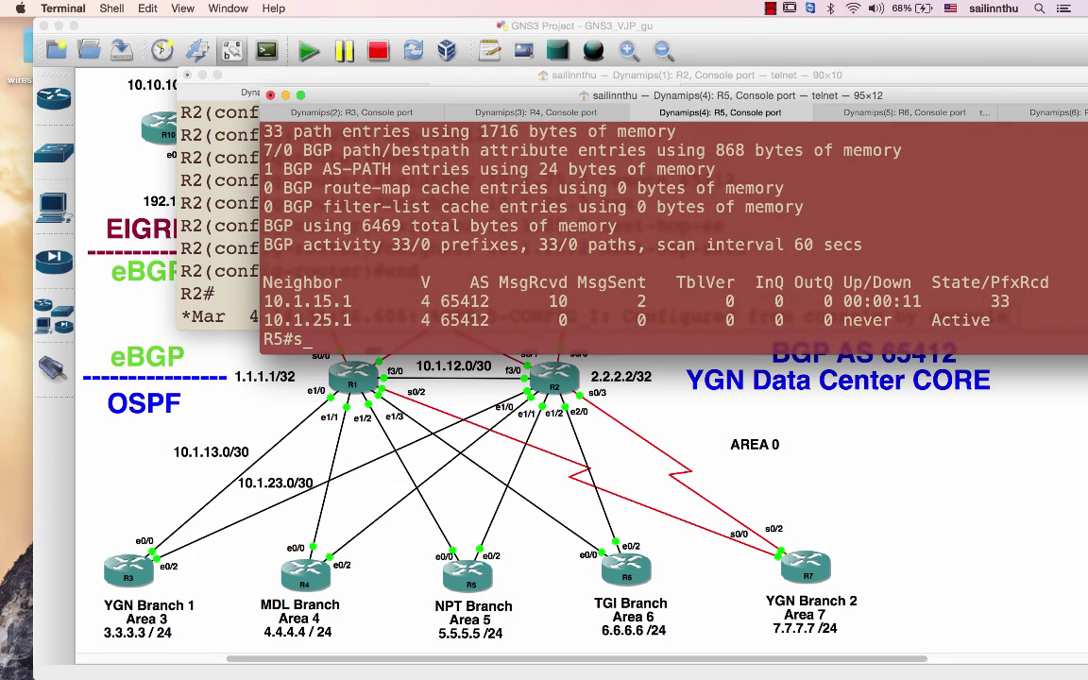
{"action": "type", "text": "h ip route bg"}
{"action": "key", "text": "Tab"}
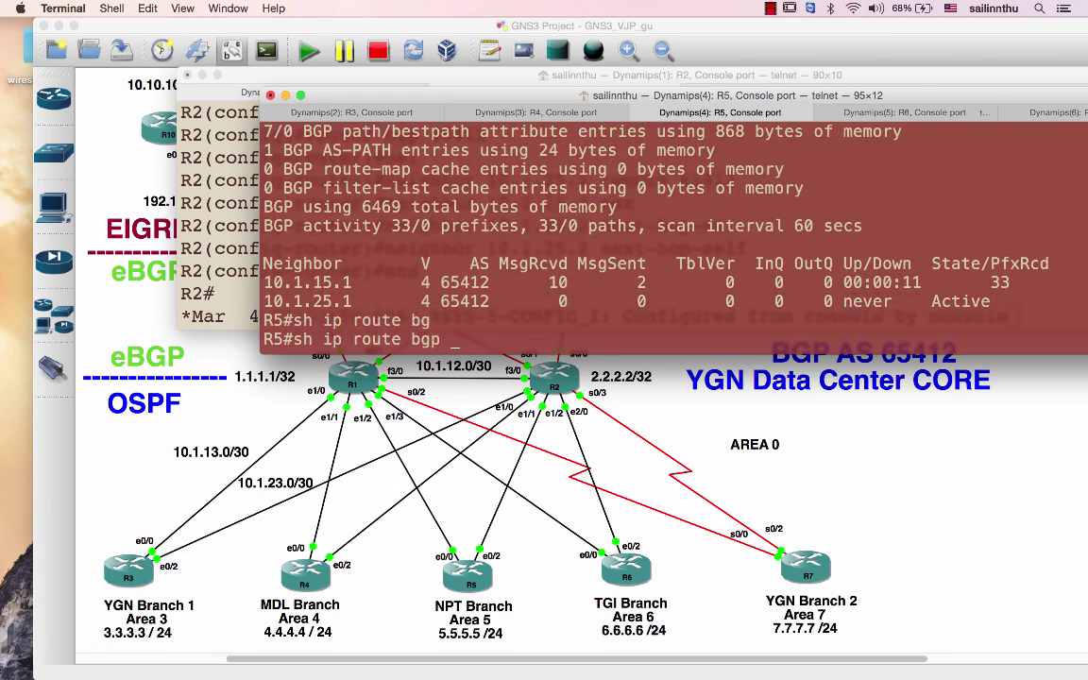
{"action": "key", "text": "Return"}
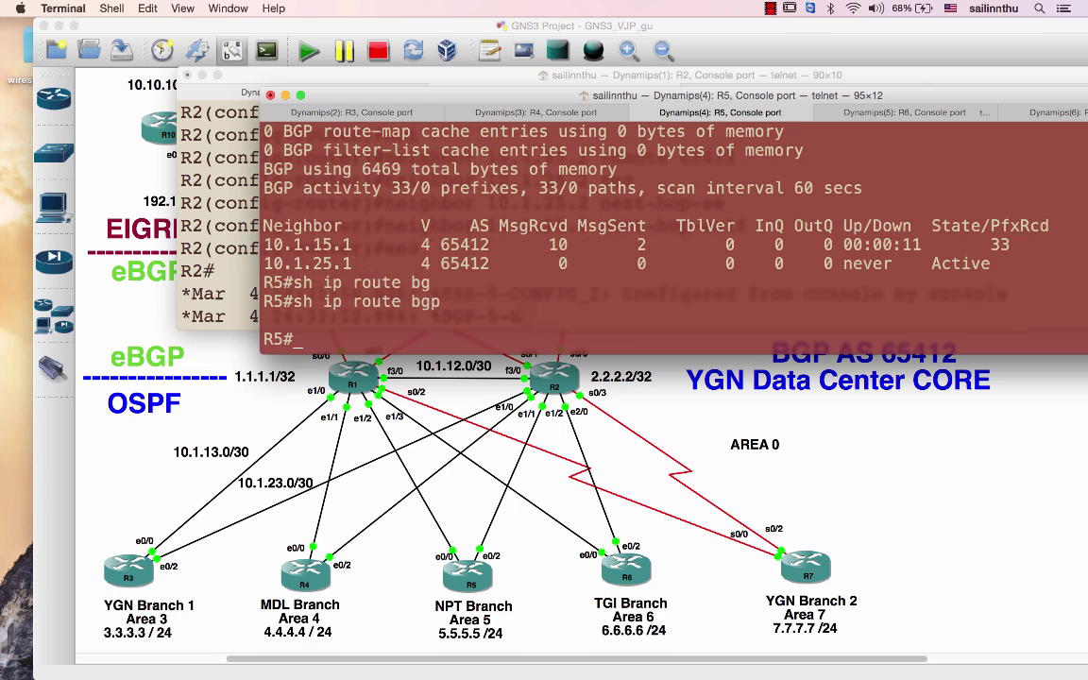
{"action": "key", "text": "Return"}
{"action": "key", "text": "Return"}
- Run the BGP summary on R5 again to recheck neighbors 10.1.15.1 and 10.1.25.1
{"action": "type", "text": "sh ip"}
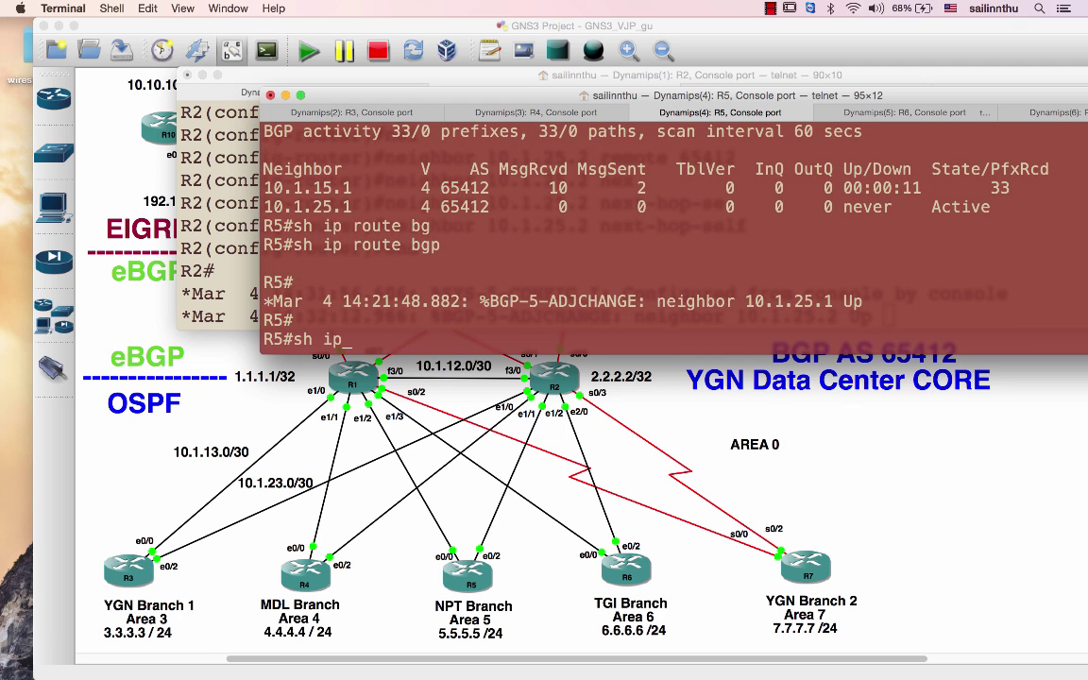
{"action": "type", "text": " bgp su"}
{"action": "key", "text": "Tab"}
{"action": "key", "text": "Return"}
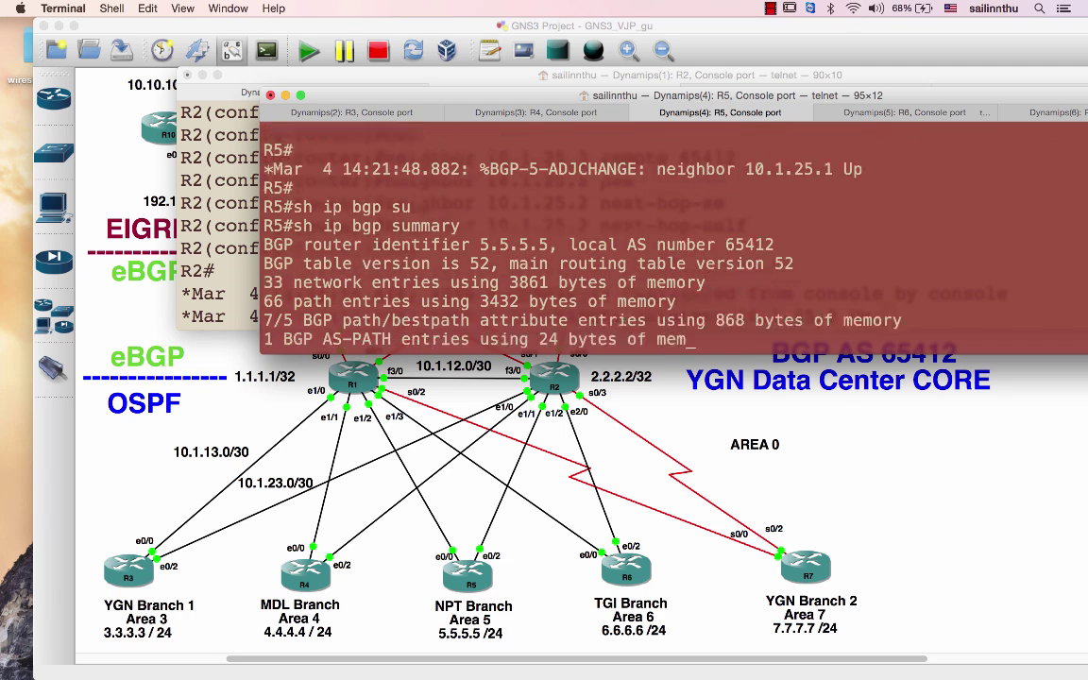
- List R5's BGP routes again in full and review their next hops from the beginning of the output
{"action": "type", "text": "sh"}
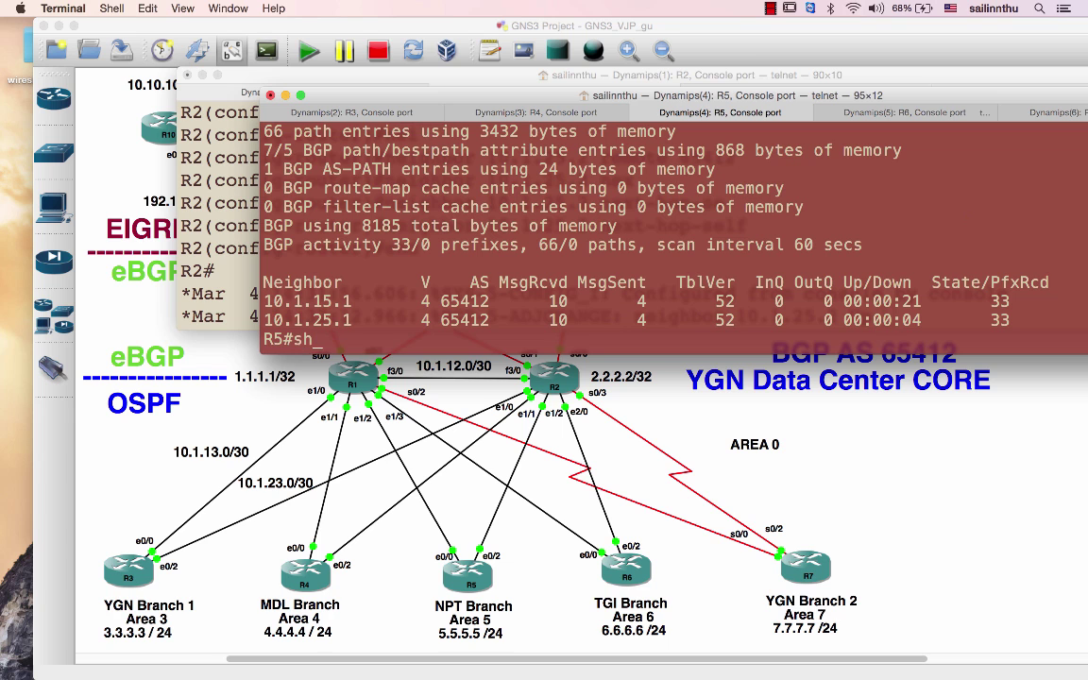
{"action": "type", "text": " ip route bg"}
{"action": "key", "text": "Tab"}
{"action": "key", "text": "Return"}
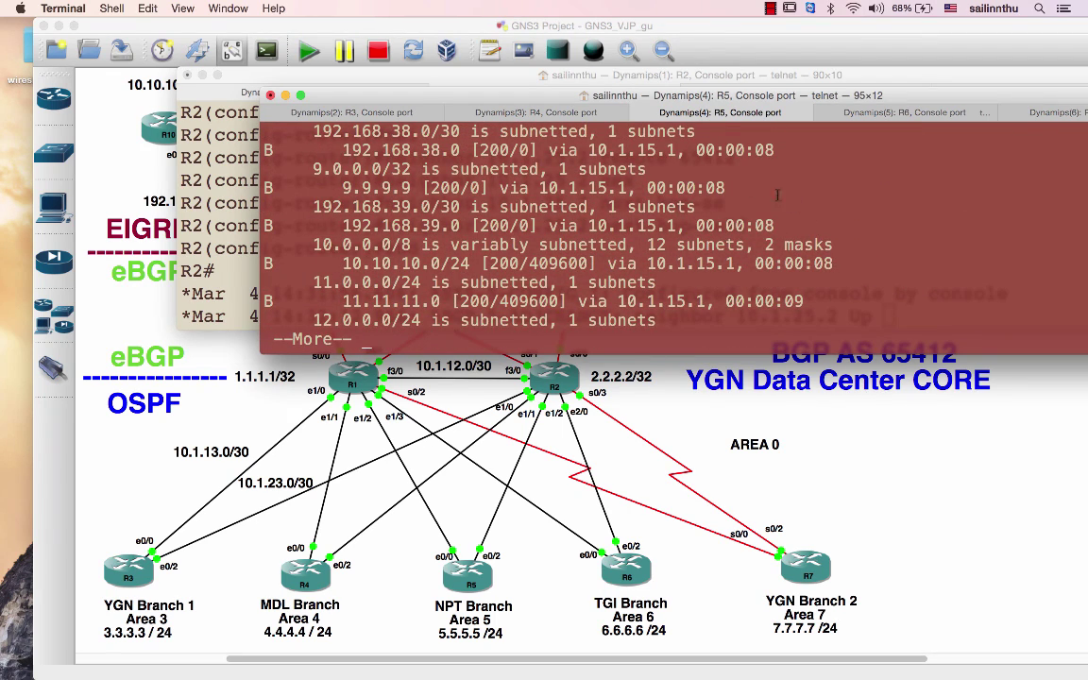
{"action": "key", "text": "space"}
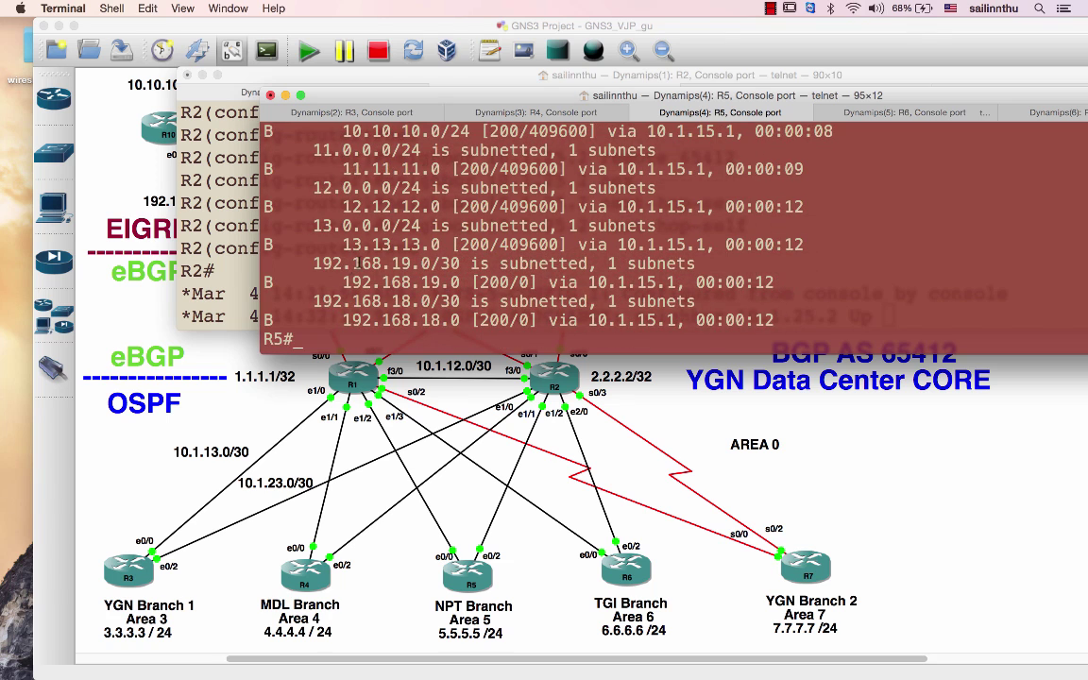
{"action": "scroll", "coordinate": [356, 263], "scroll_direction": "up", "scroll_amount": 15}
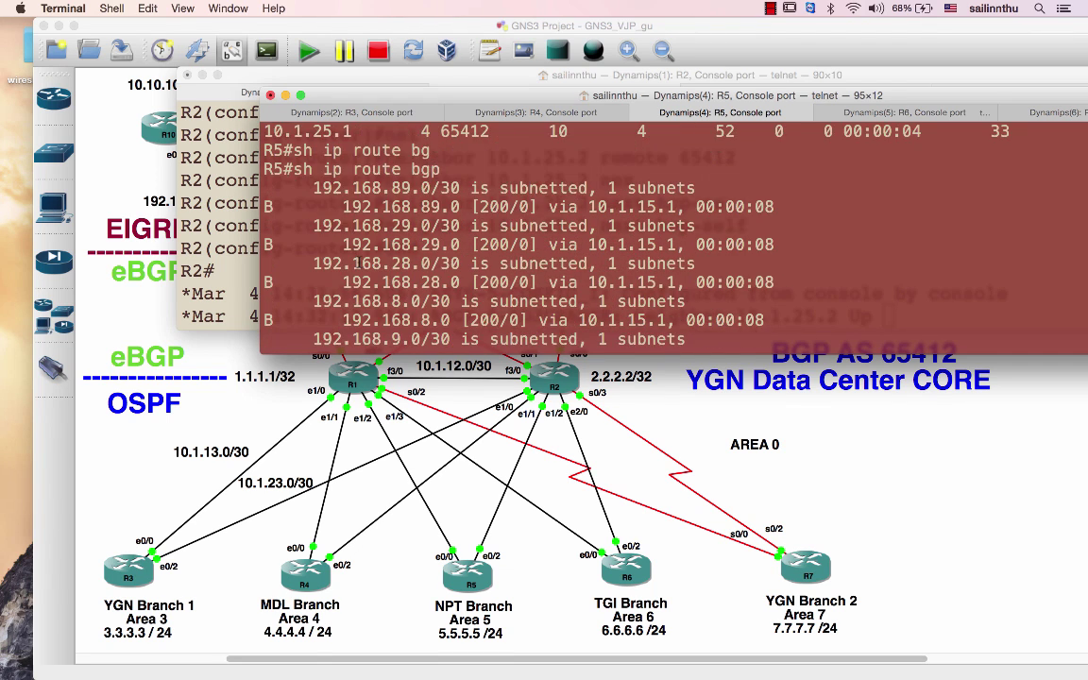
{"action": "scroll", "coordinate": [356, 264], "scroll_direction": "up", "scroll_amount": 3}
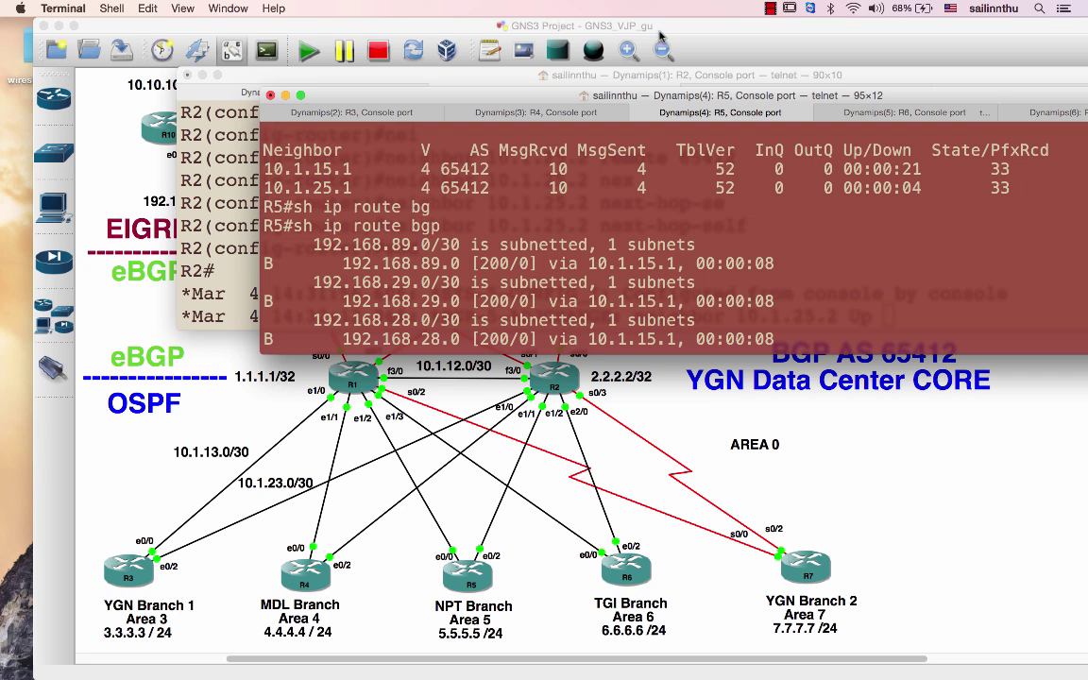
- Move the R5 console down, bring the R2 console to the front, and reposition it to uncover routers R10 to R13
{"action": "left_click_drag", "start_coordinate": [540, 99], "coordinate": [478, 397]}
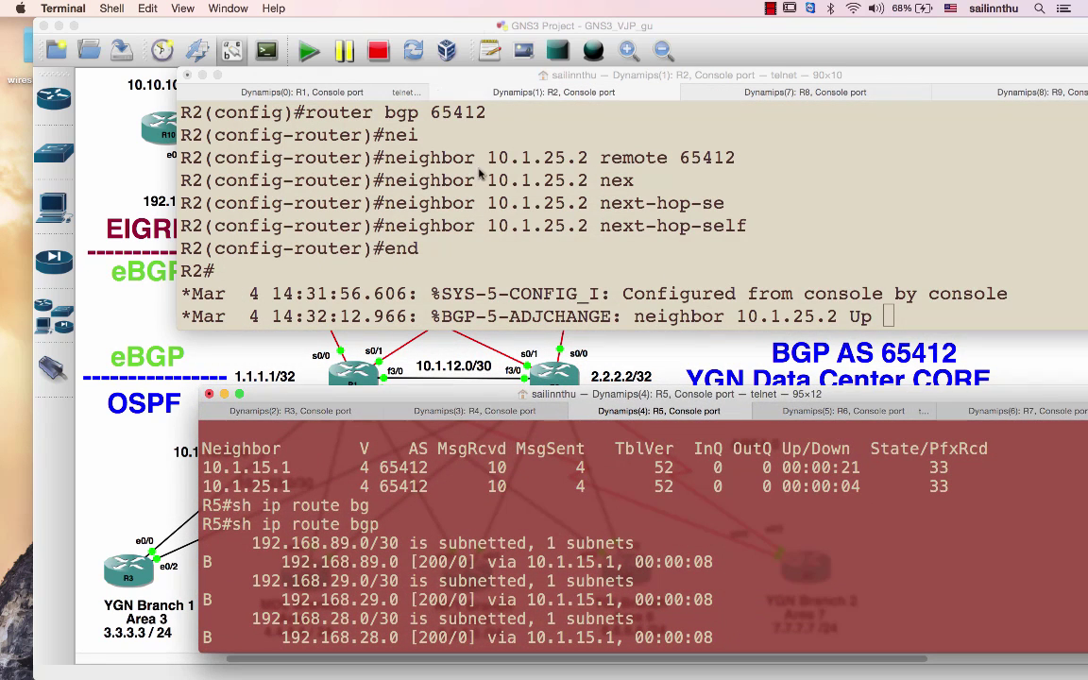
{"action": "left_click", "coordinate": [505, 159]}
{"action": "key", "text": "Return"}
{"action": "key", "text": "Return"}
{"action": "key", "text": "Return"}
{"action": "key", "text": "Return"}
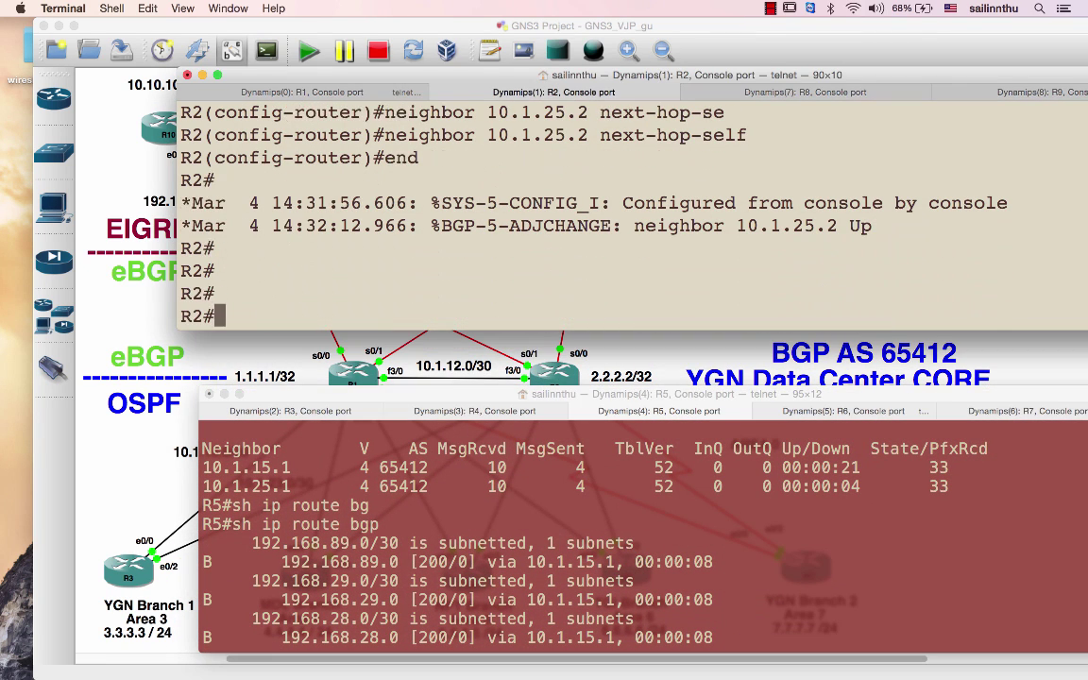
{"action": "left_click_drag", "start_coordinate": [418, 76], "coordinate": [276, 227]}
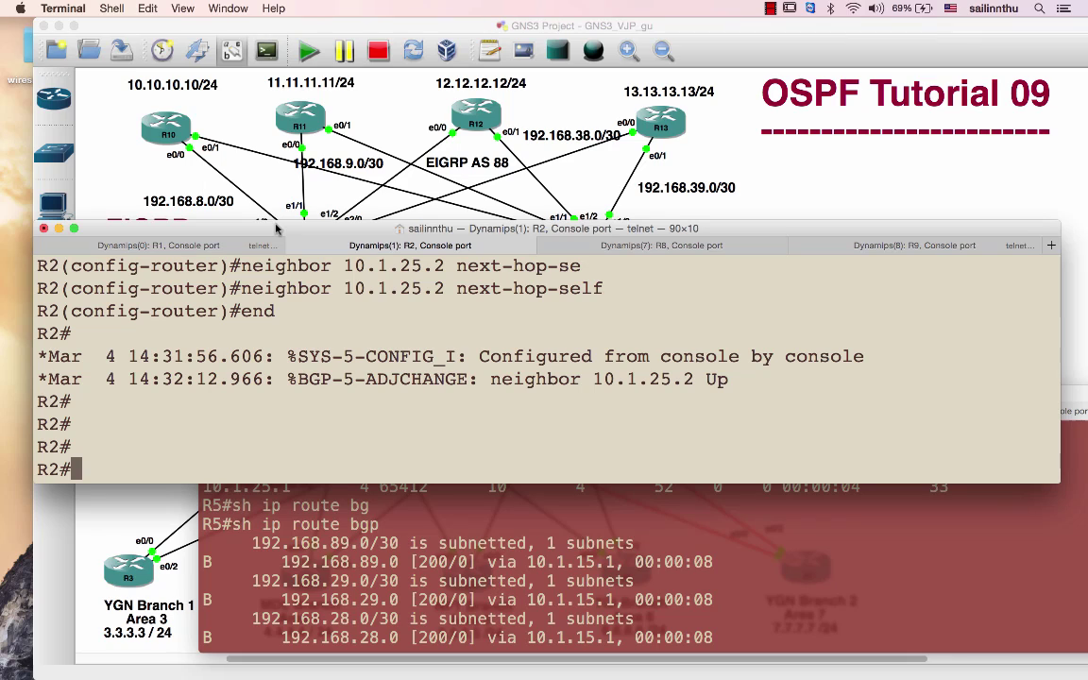